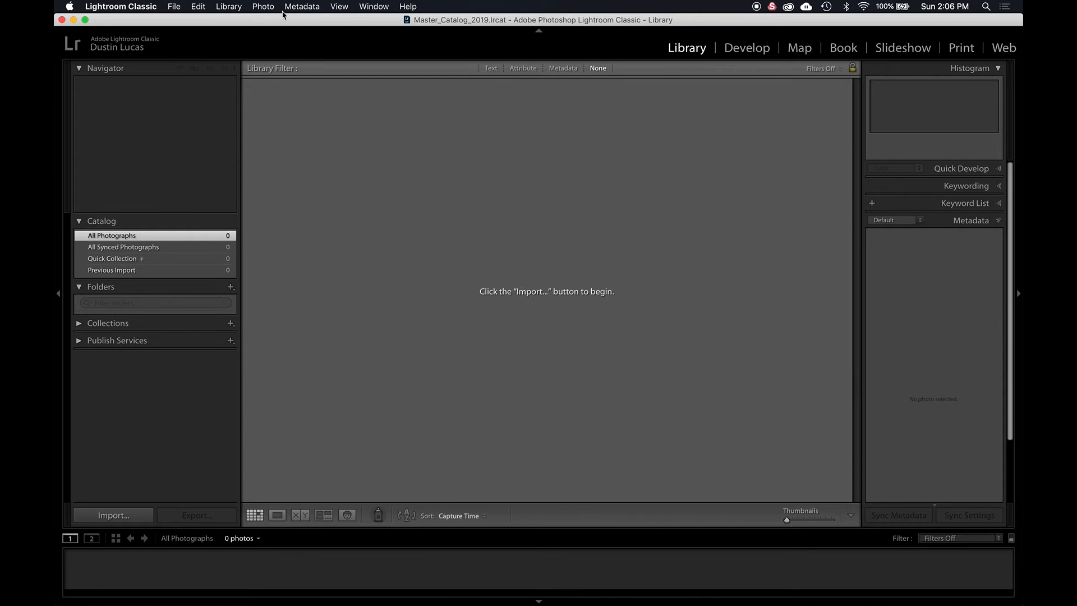
Step: Set Master_Catalog_2019.lrcat as the default catalog to use at startup in the general preferences
{"action": "left_click", "coordinate": [128, 6]}
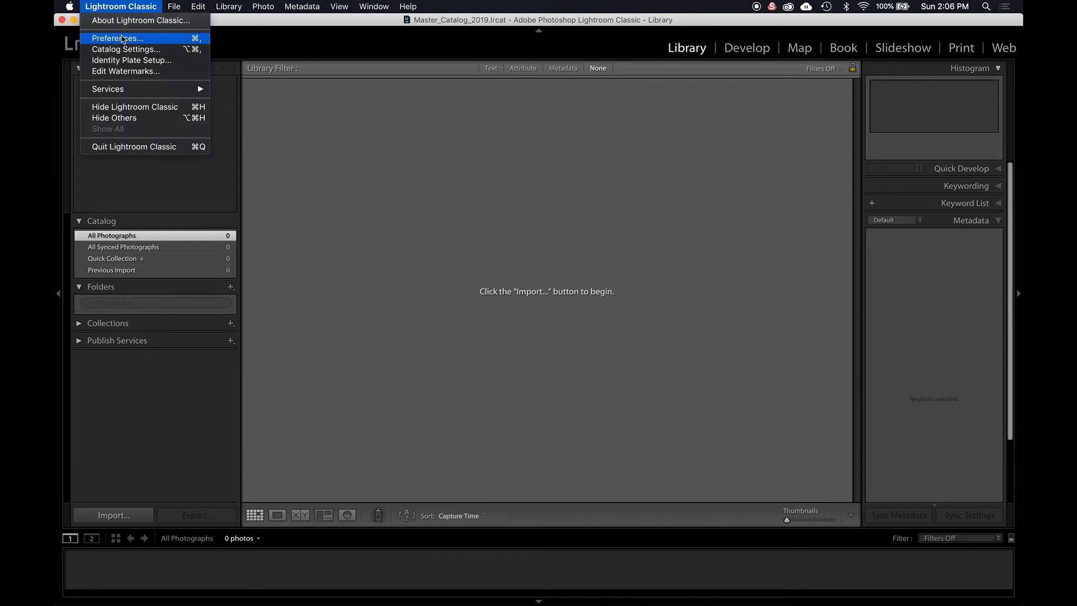
{"action": "left_click", "coordinate": [118, 38]}
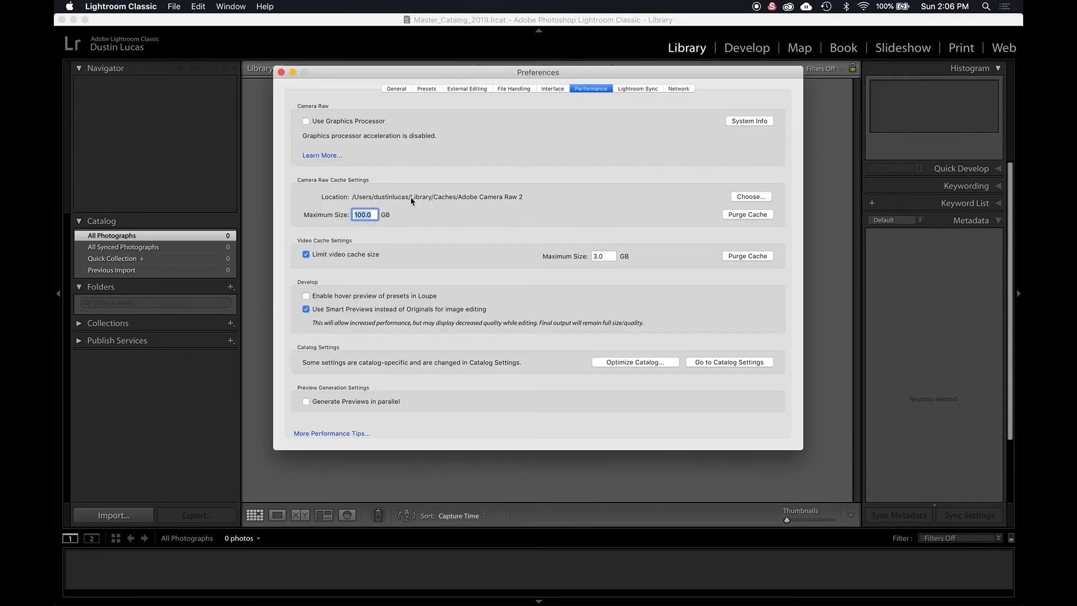
{"action": "left_click", "coordinate": [394, 89]}
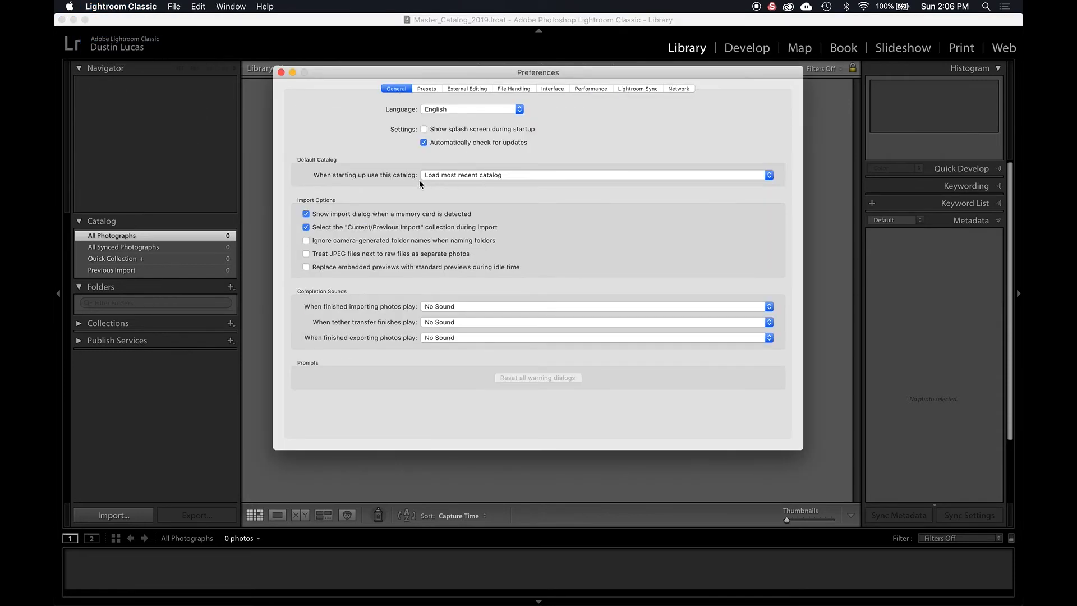
{"action": "left_click", "coordinate": [493, 176]}
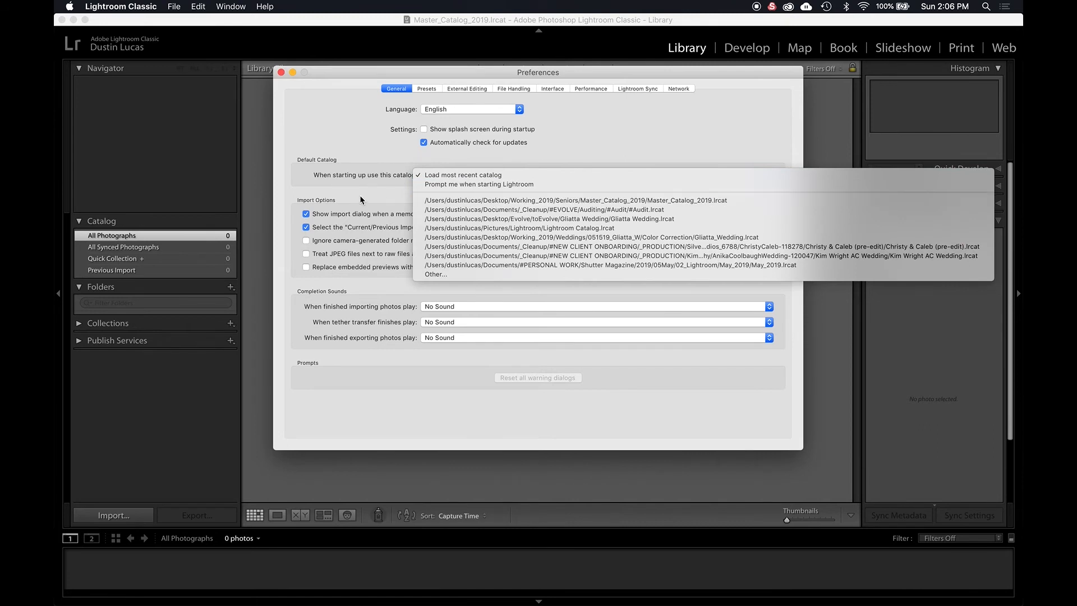
{"action": "left_click", "coordinate": [421, 200]}
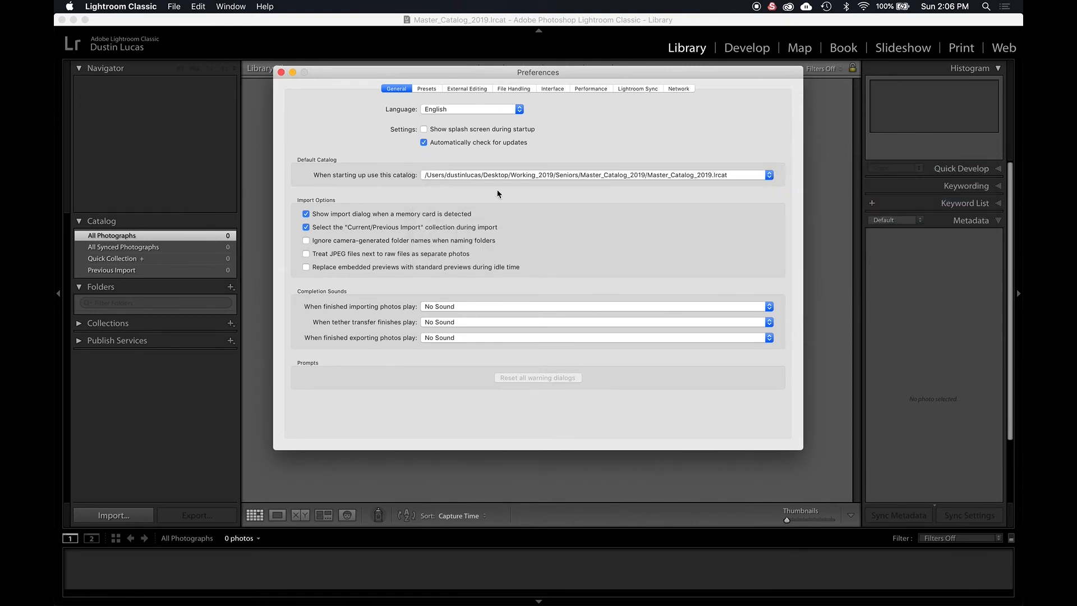
{"action": "left_click", "coordinate": [282, 72]}
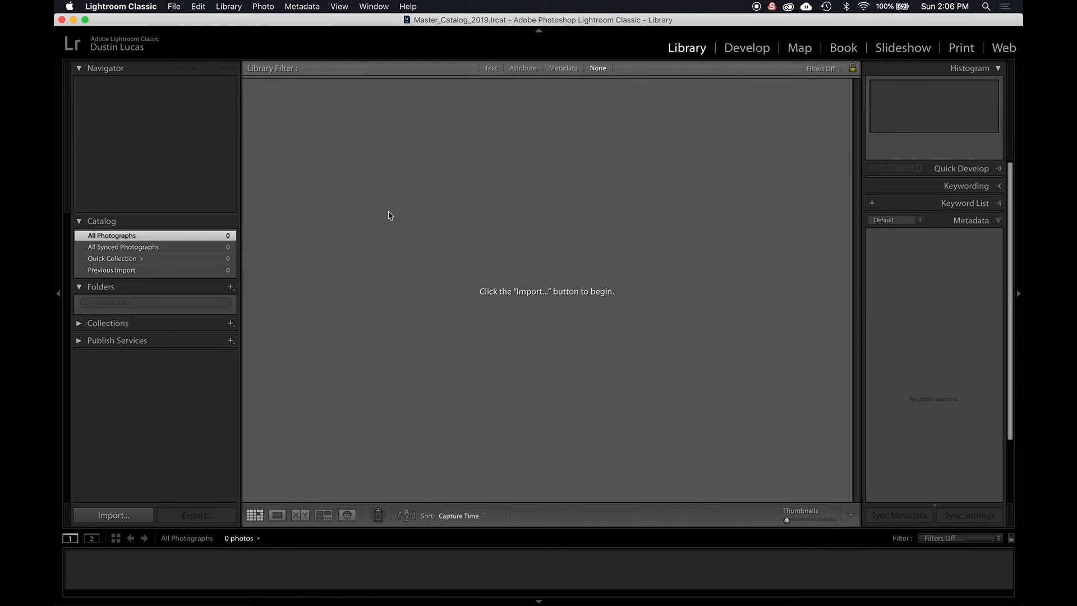
Step: Start a photo import and load the DCIM folder of the CANON EOS card as the source
{"action": "key", "text": "super+shift+i"}
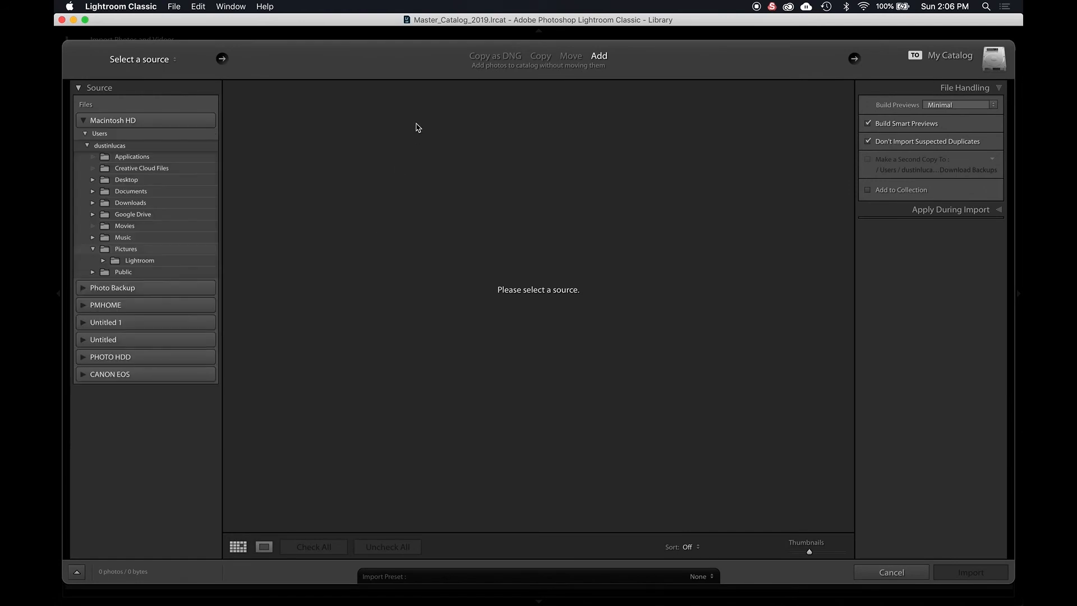
{"action": "left_click", "coordinate": [102, 119]}
{"action": "left_click", "coordinate": [83, 120]}
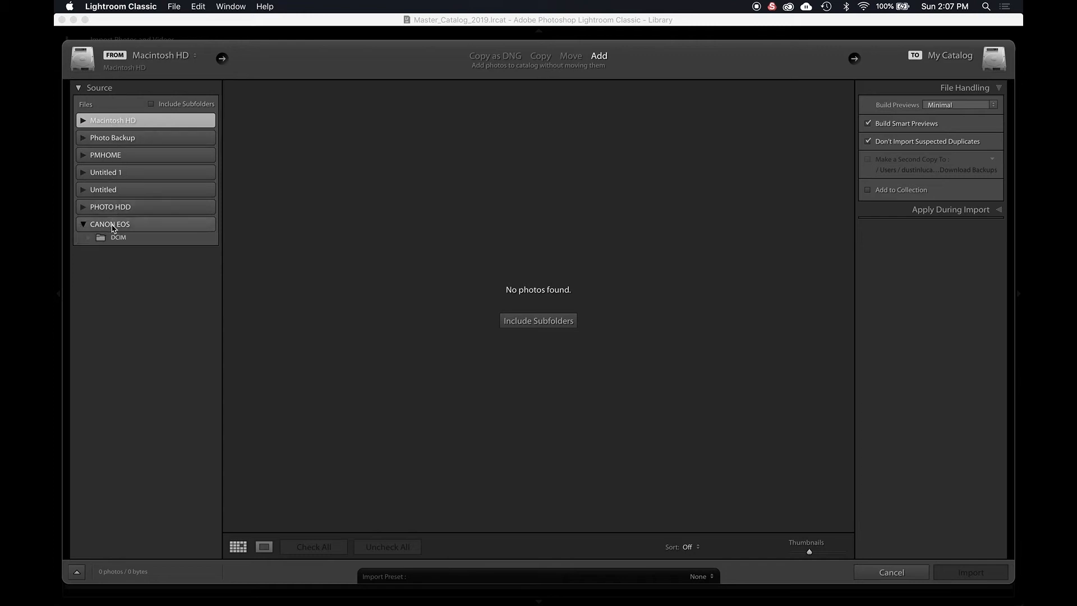
{"action": "left_click", "coordinate": [123, 238]}
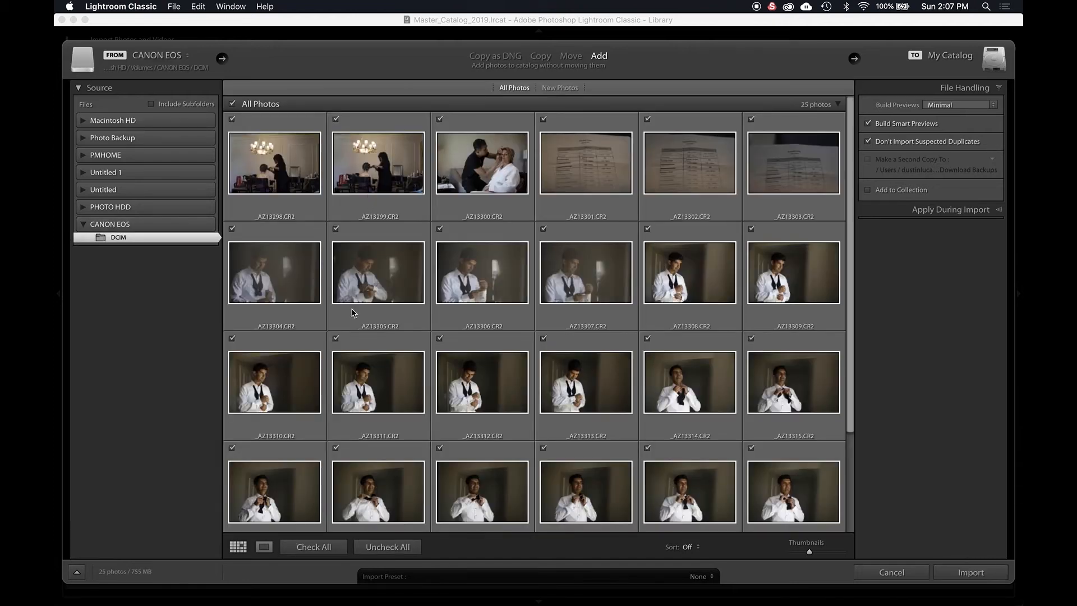
{"action": "scroll", "coordinate": [353, 313], "scroll_direction": "down", "scroll_amount": 3}
{"action": "scroll", "coordinate": [353, 308], "scroll_direction": "up", "scroll_amount": 3}
Step: Check the list of standard and recent import sources without choosing one
{"action": "left_click", "coordinate": [83, 225]}
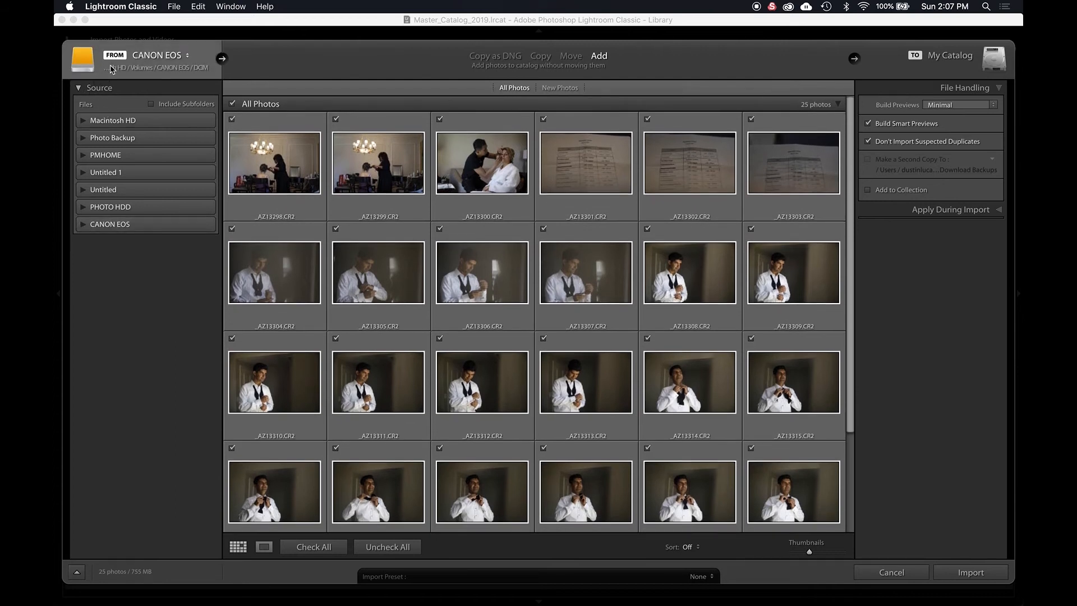
{"action": "left_click", "coordinate": [145, 60]}
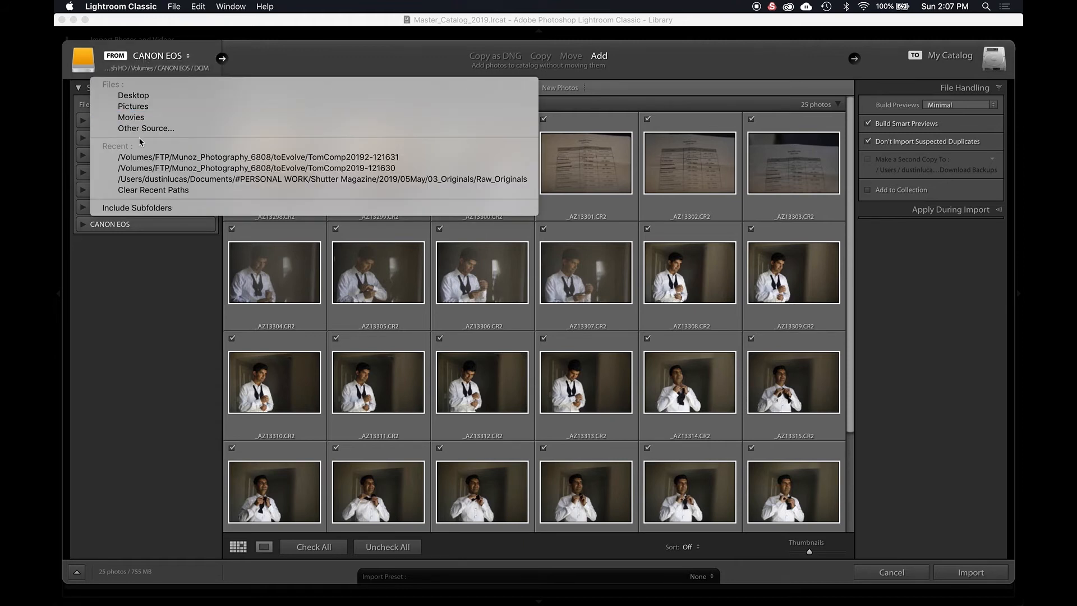
{"action": "left_click", "coordinate": [124, 297]}
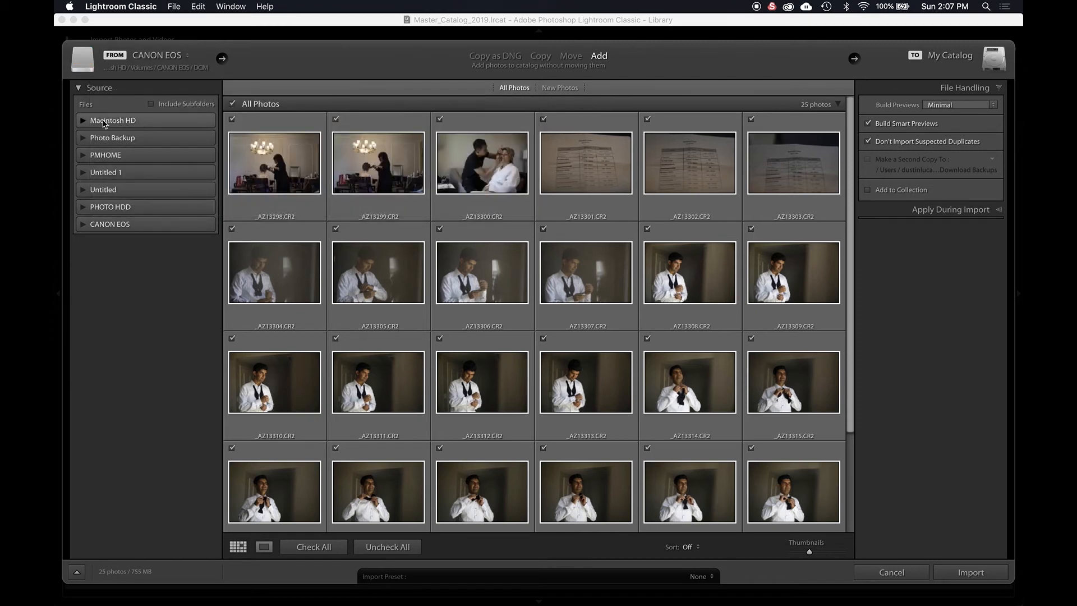
Step: Select the DCIM folders of both PHOTO HDD and CANON EOS together as the import sources
{"action": "left_click", "coordinate": [107, 223]}
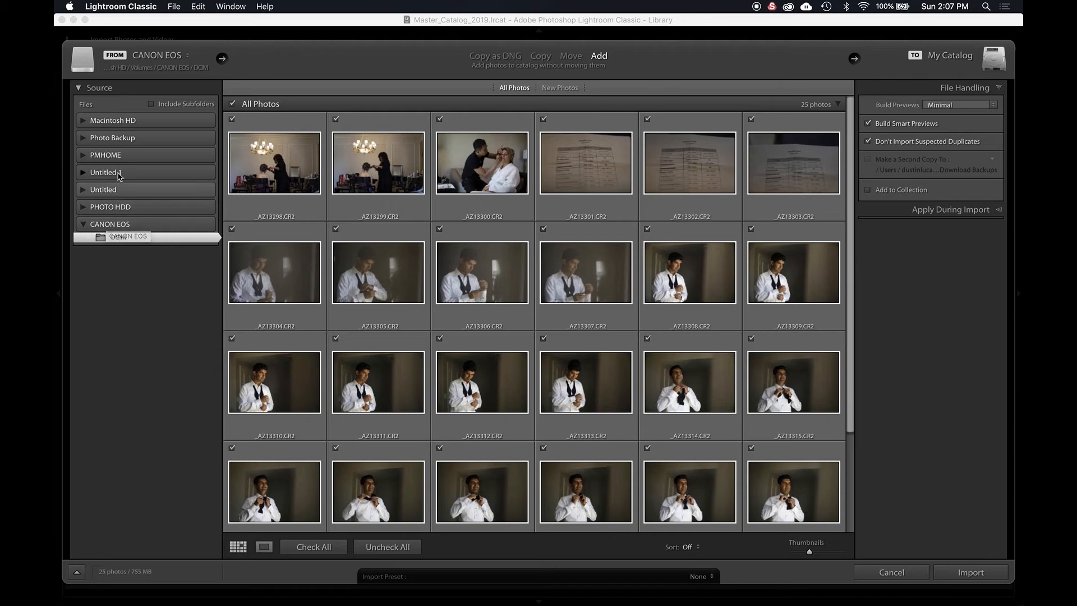
{"action": "left_click", "coordinate": [122, 140]}
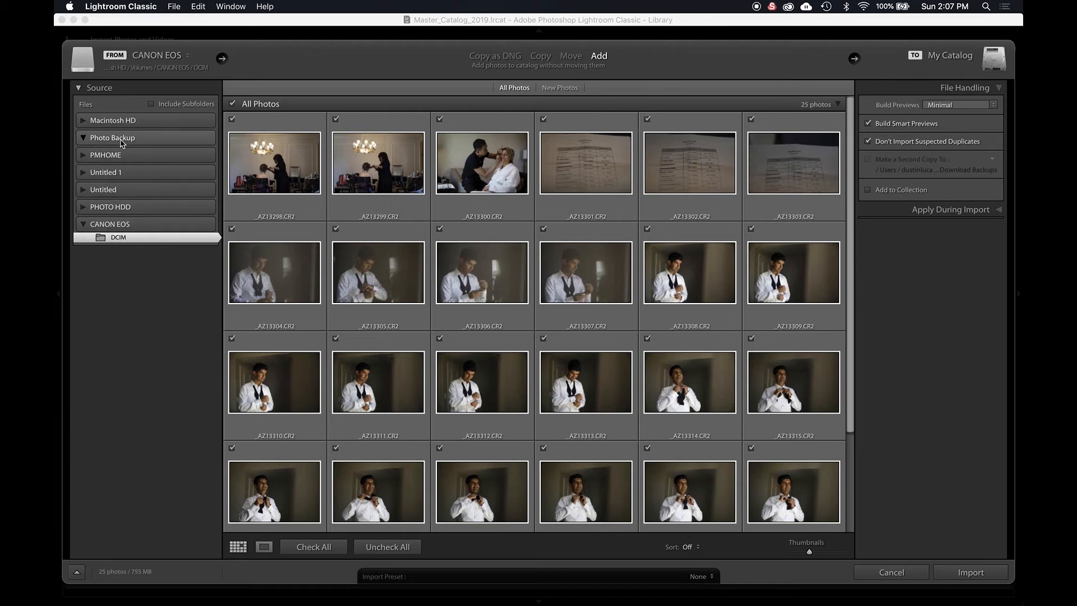
{"action": "left_click", "coordinate": [121, 140]}
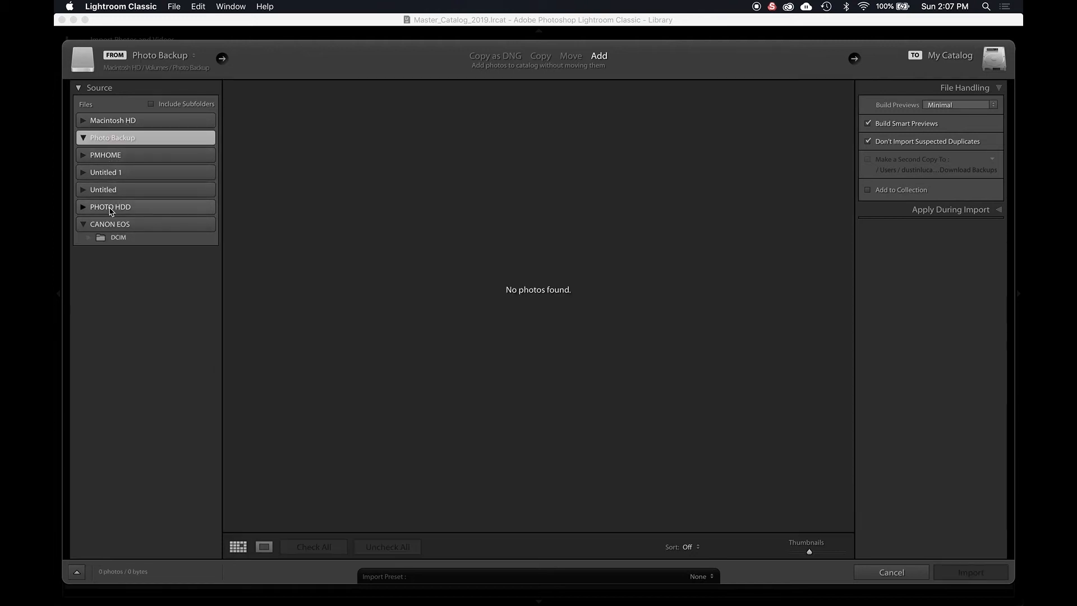
{"action": "left_click", "coordinate": [115, 220]}
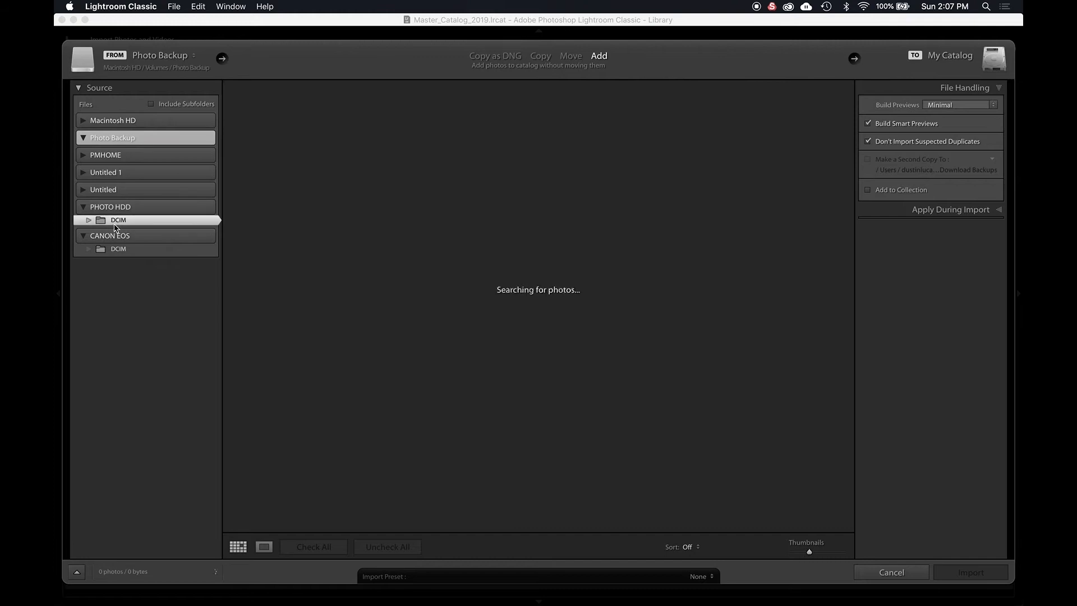
{"action": "left_click", "coordinate": [127, 250], "text": "super"}
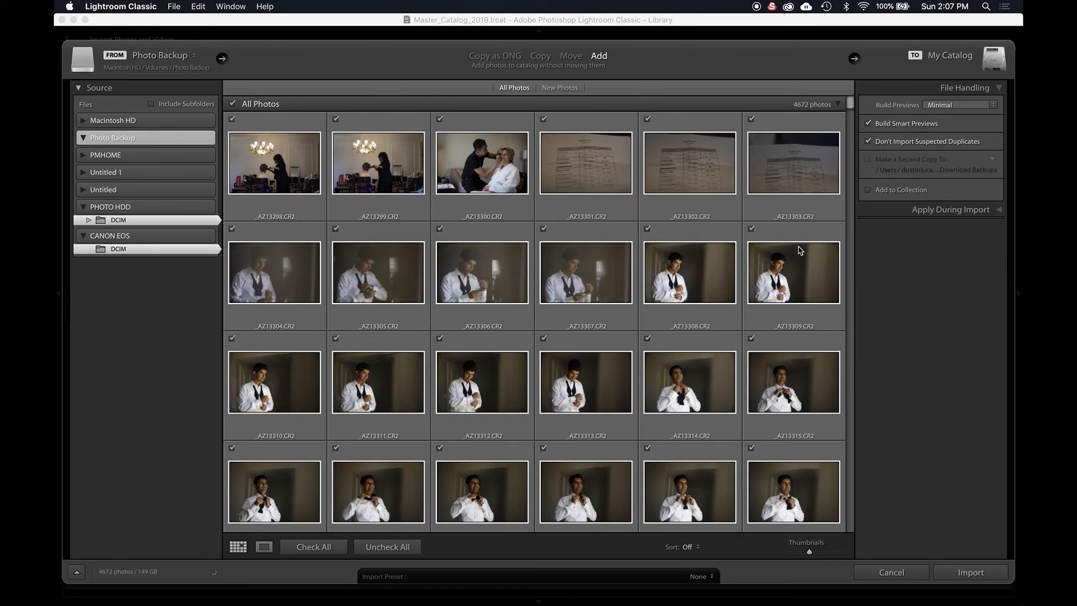
Step: Set the import to copy the photos to a new location and enable file renaming
{"action": "left_click", "coordinate": [964, 214]}
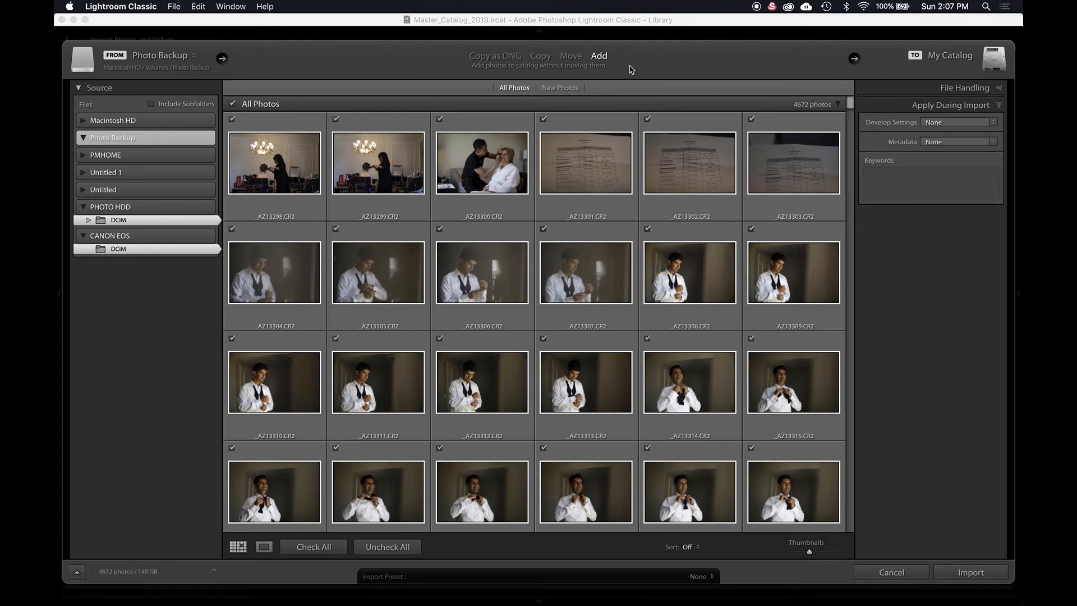
{"action": "left_click", "coordinate": [542, 59]}
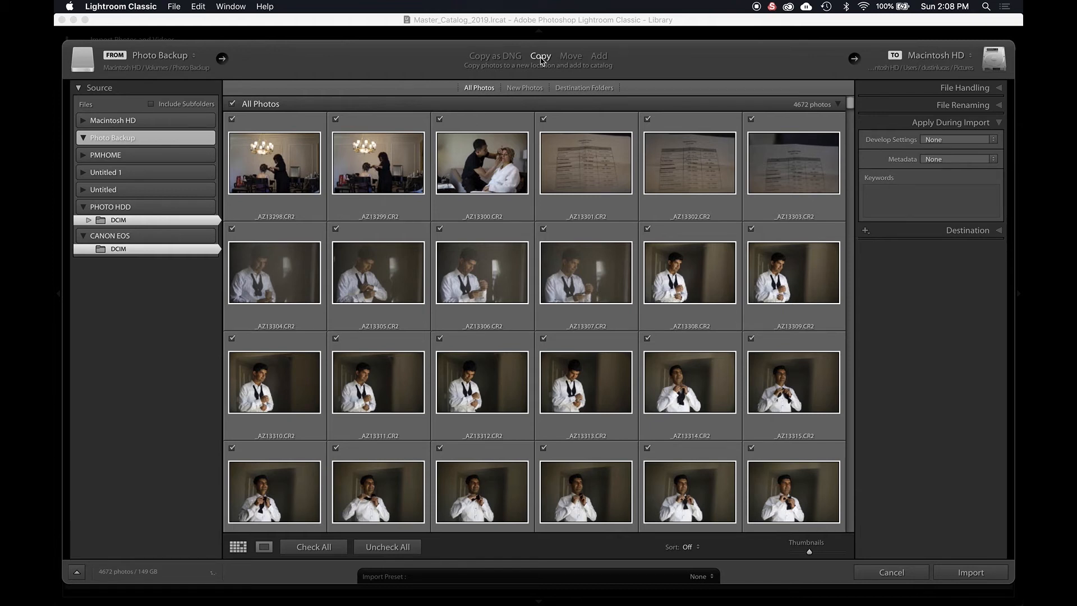
{"action": "left_click", "coordinate": [964, 108]}
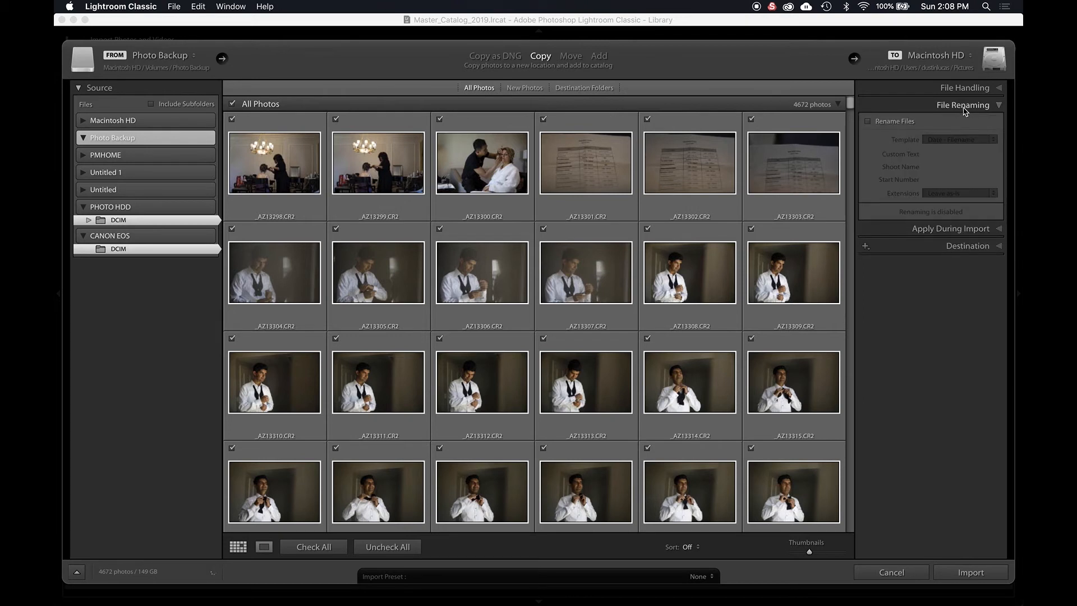
{"action": "left_click", "coordinate": [892, 121]}
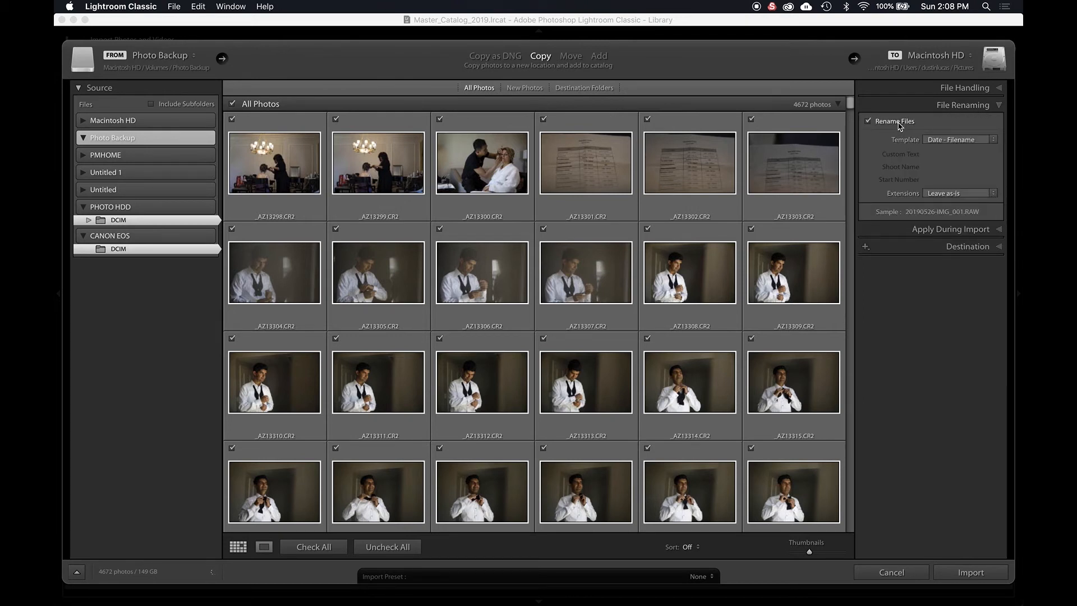
Step: Build a custom filename template consisting of SCP_ followed by Sequence # (0001) for the renamed files
{"action": "left_click", "coordinate": [944, 143]}
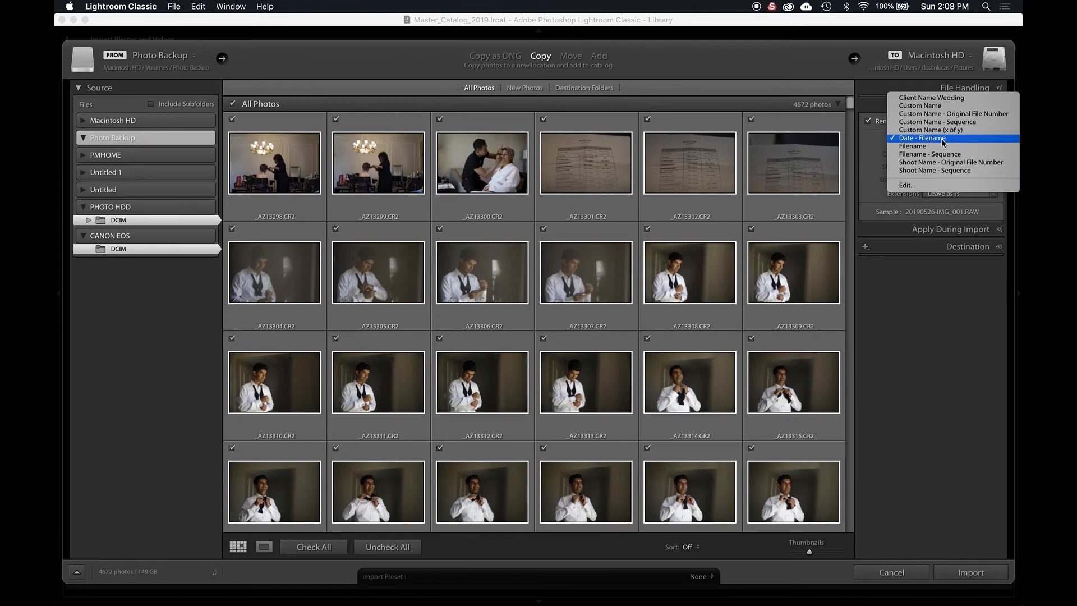
{"action": "left_click", "coordinate": [926, 187]}
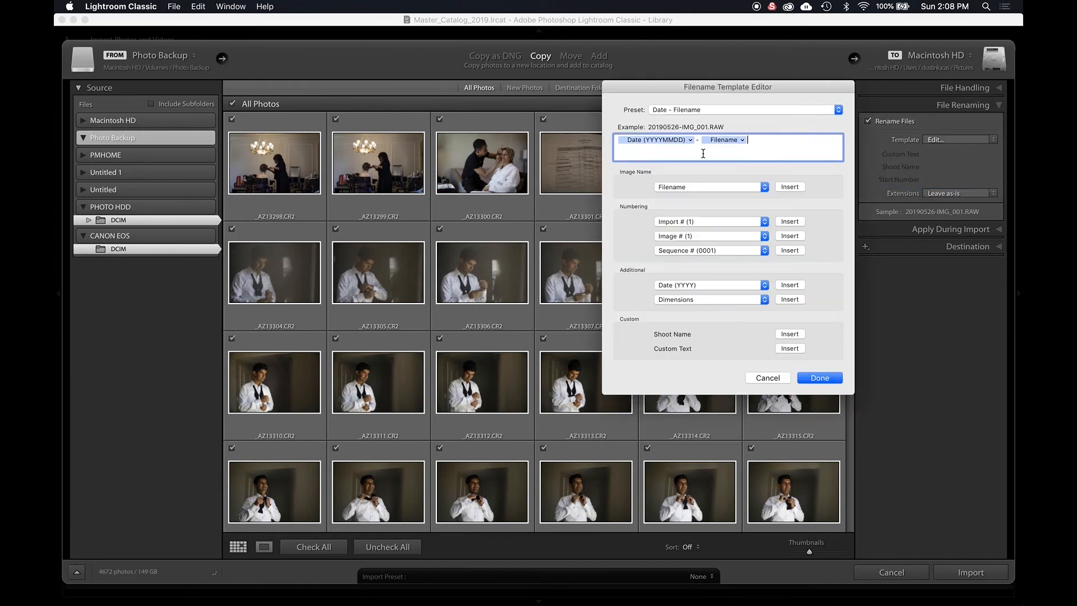
{"action": "key", "text": "BackSpace"}
{"action": "key", "text": "BackSpace"}
{"action": "key", "text": "BackSpace"}
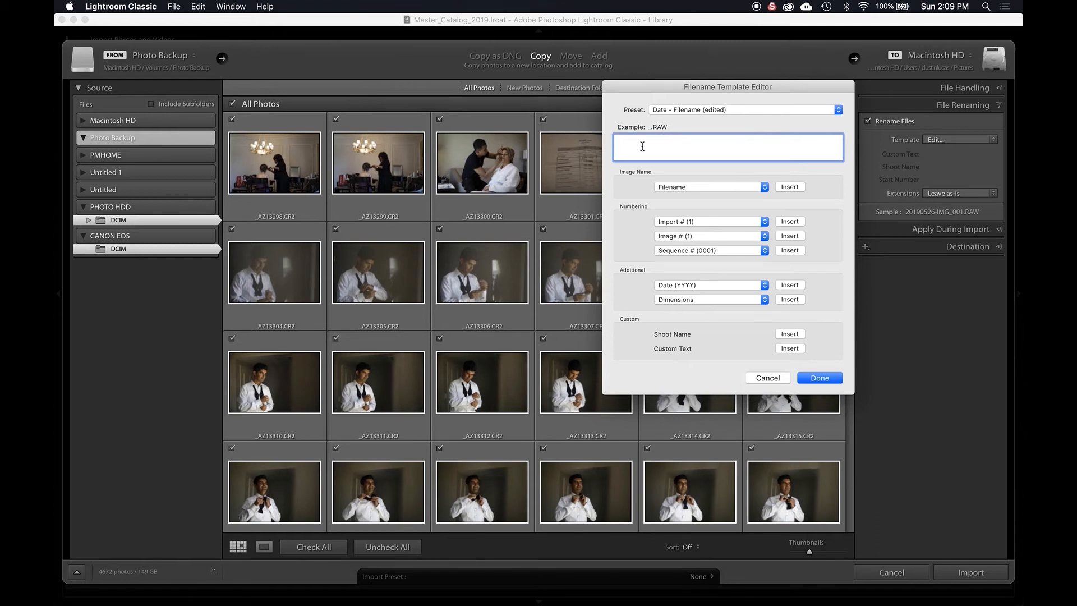
{"action": "type", "text": "SCP_"}
{"action": "left_click", "coordinate": [788, 251]}
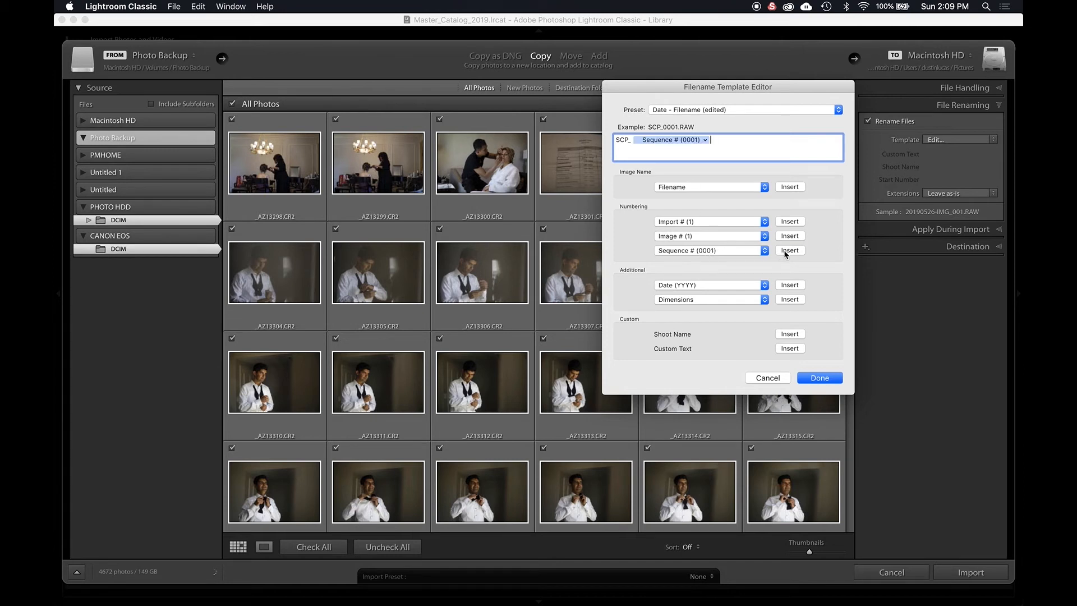
{"action": "left_click", "coordinate": [819, 378]}
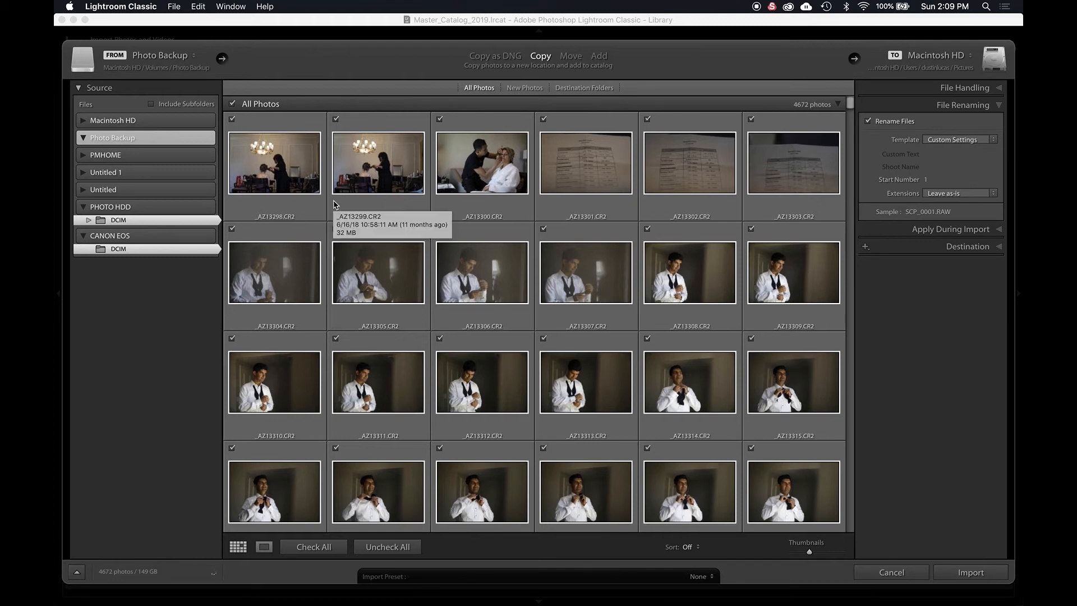
Step: Try sorting the import photos by Capture Time and return the sort order to Off
{"action": "left_click", "coordinate": [687, 548]}
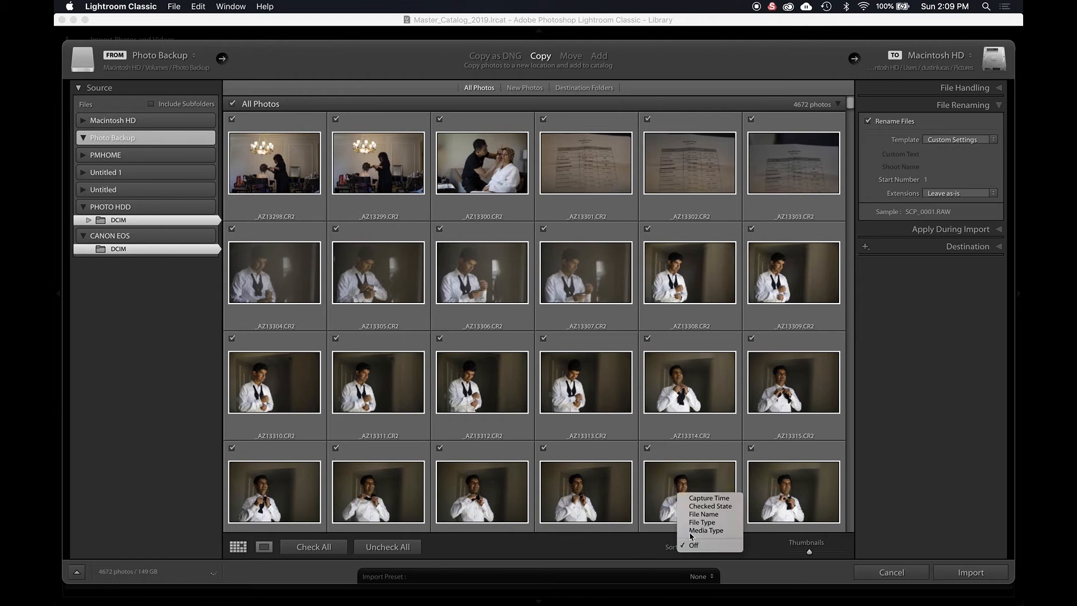
{"action": "left_click", "coordinate": [697, 498]}
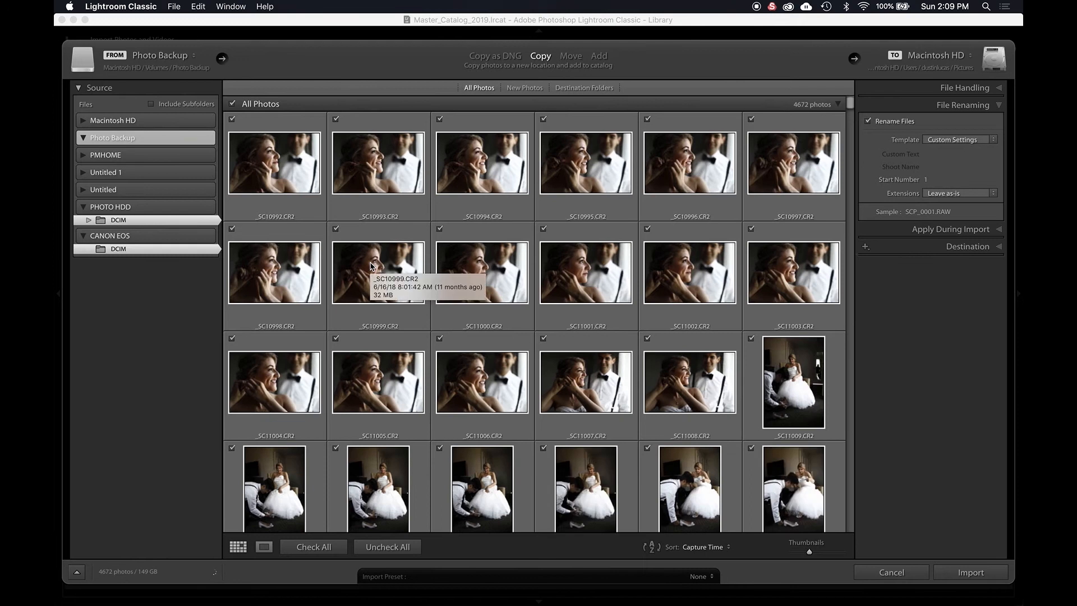
{"action": "left_click", "coordinate": [708, 546]}
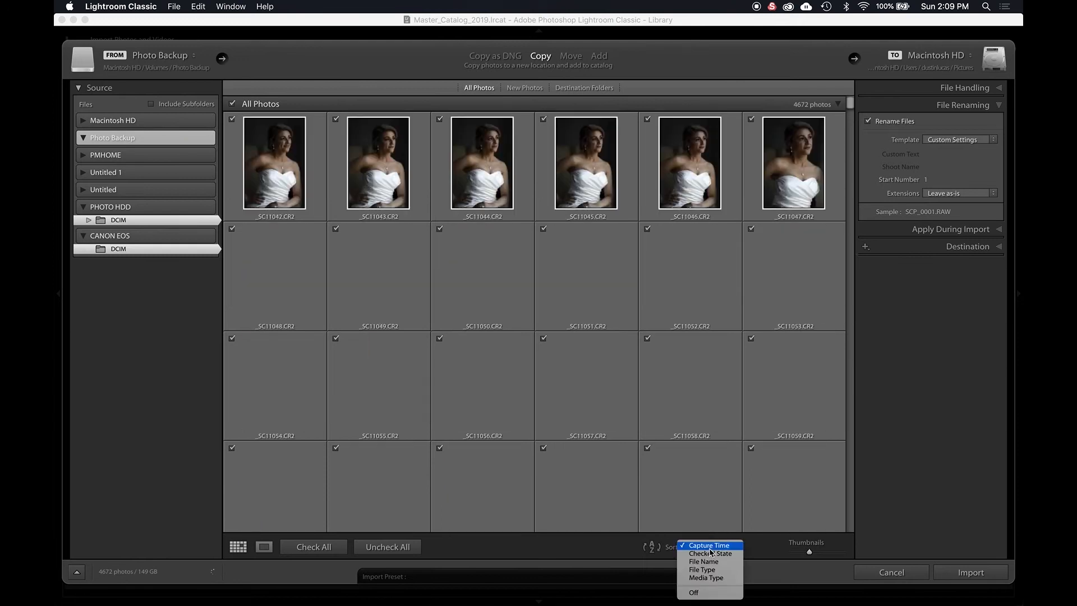
{"action": "left_click", "coordinate": [693, 592]}
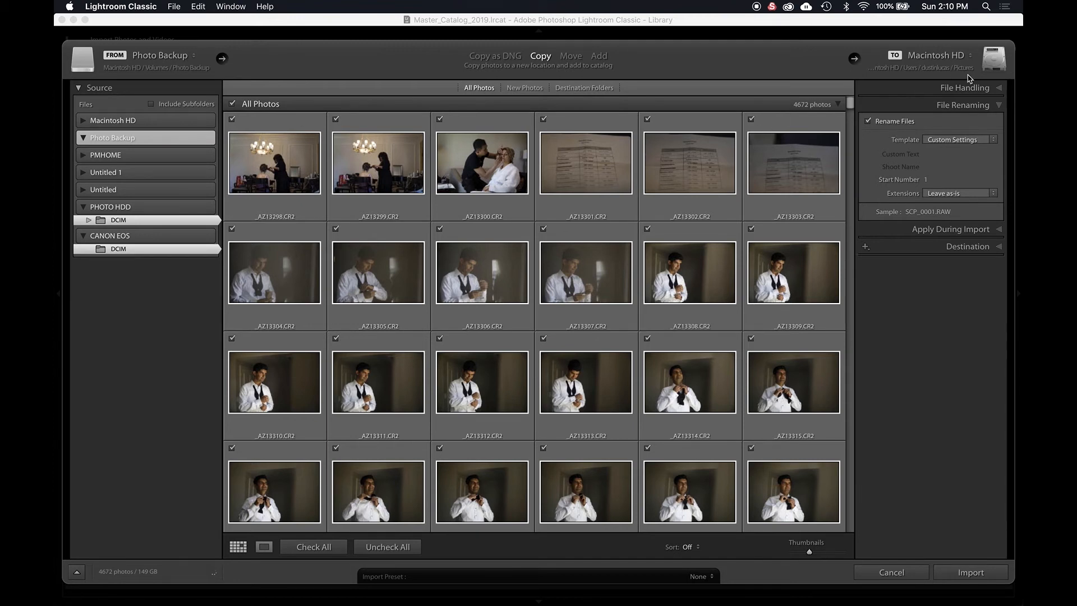
Step: Try Embedded & Sidecar for the previews built on import and return the preview setting to Minimal
{"action": "left_click", "coordinate": [948, 88]}
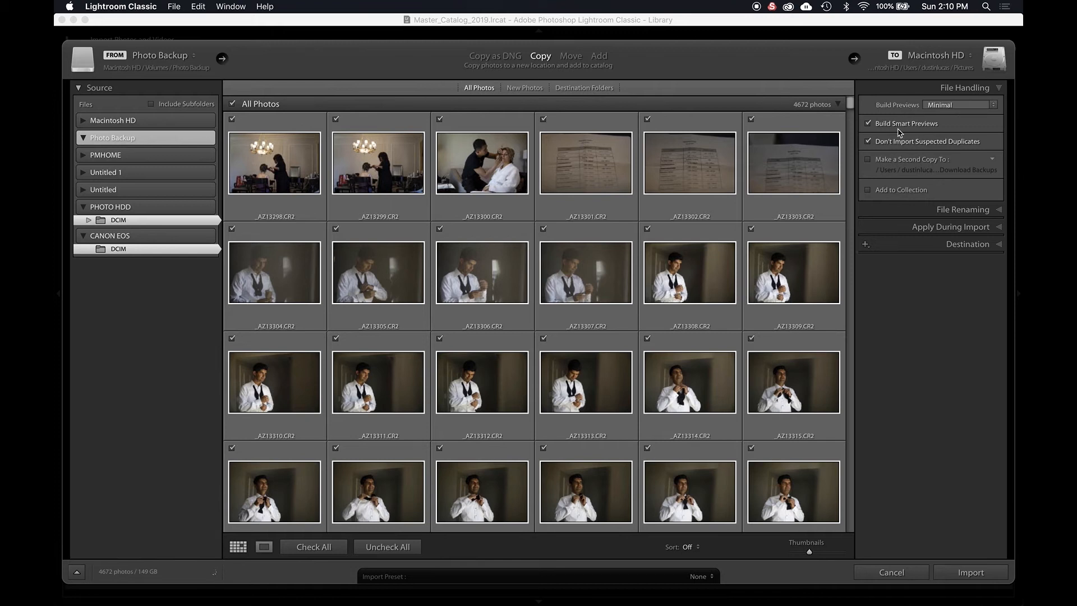
{"action": "left_click", "coordinate": [951, 105]}
{"action": "left_click", "coordinate": [950, 112]}
{"action": "left_click", "coordinate": [953, 106]}
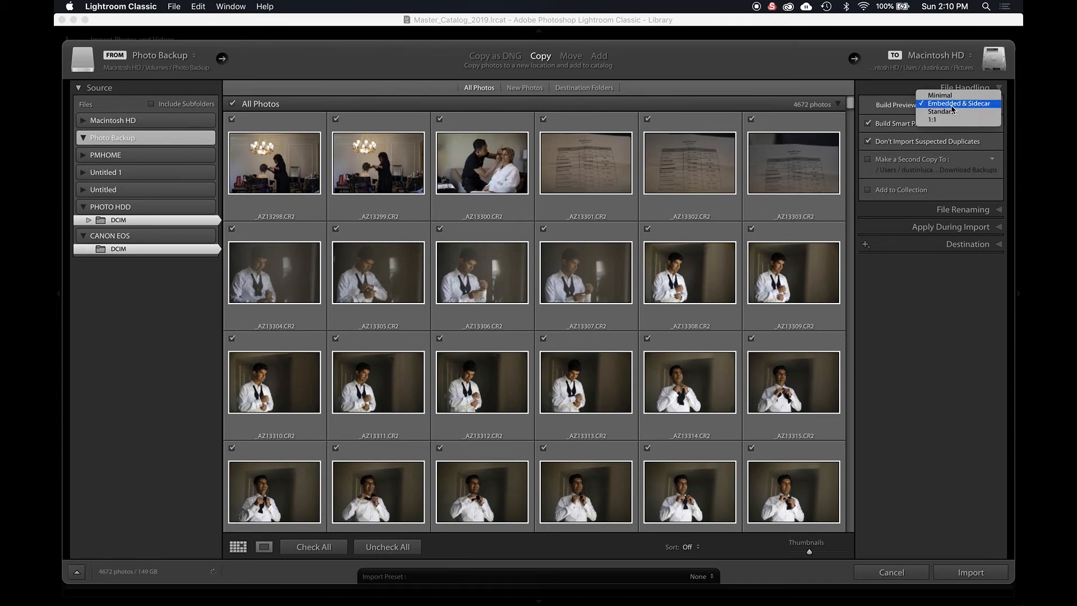
{"action": "left_click", "coordinate": [907, 107]}
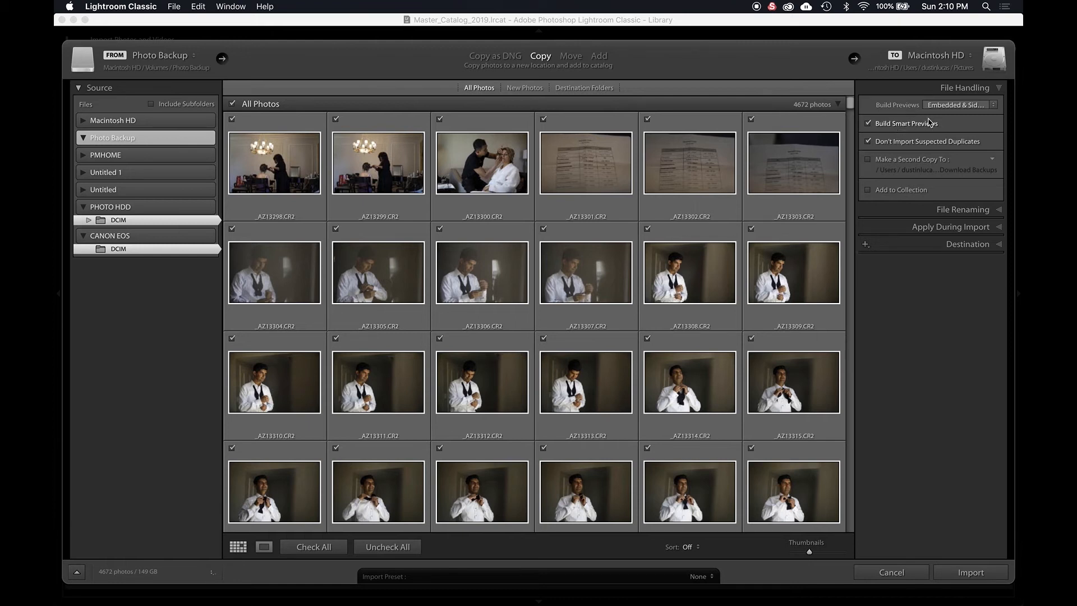
{"action": "left_click", "coordinate": [948, 106]}
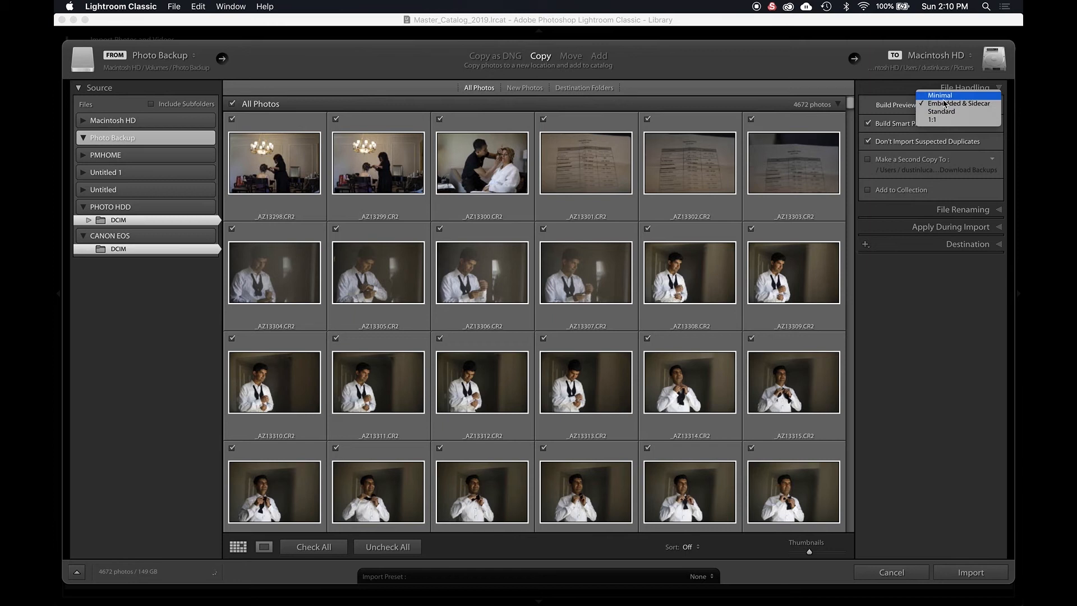
{"action": "left_click", "coordinate": [943, 98]}
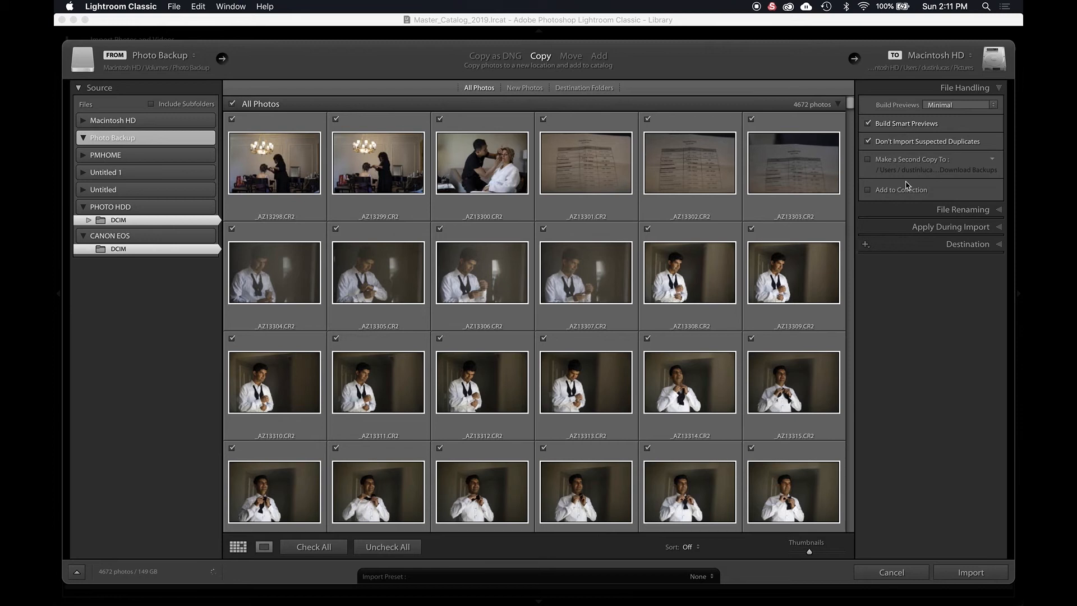
Step: Examine the Develop Settings presets, metadata and keyword options that can be applied during import
{"action": "left_click", "coordinate": [914, 230]}
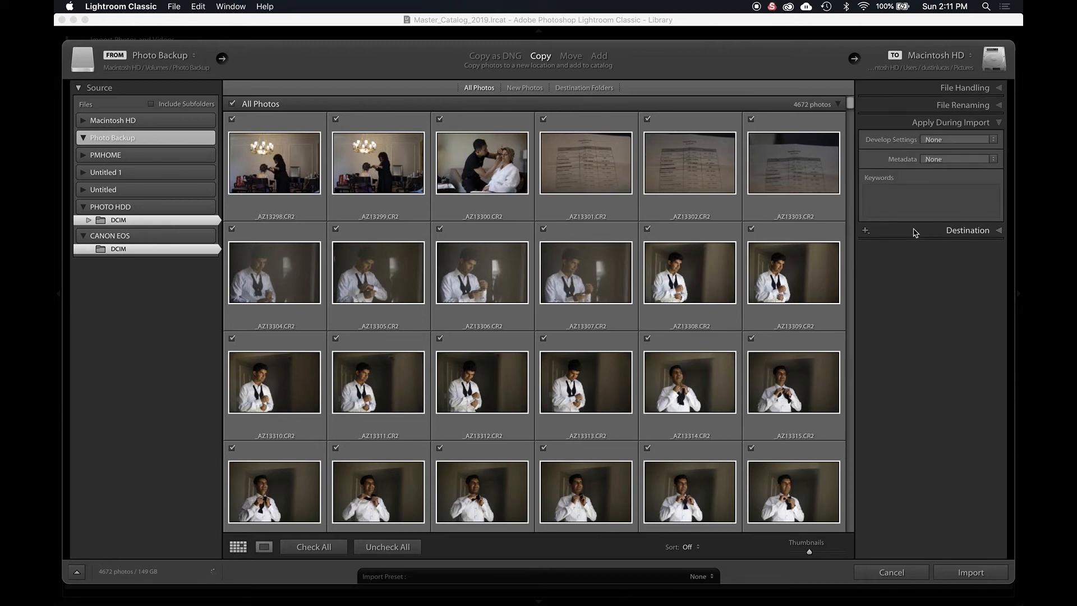
{"action": "left_click", "coordinate": [946, 140]}
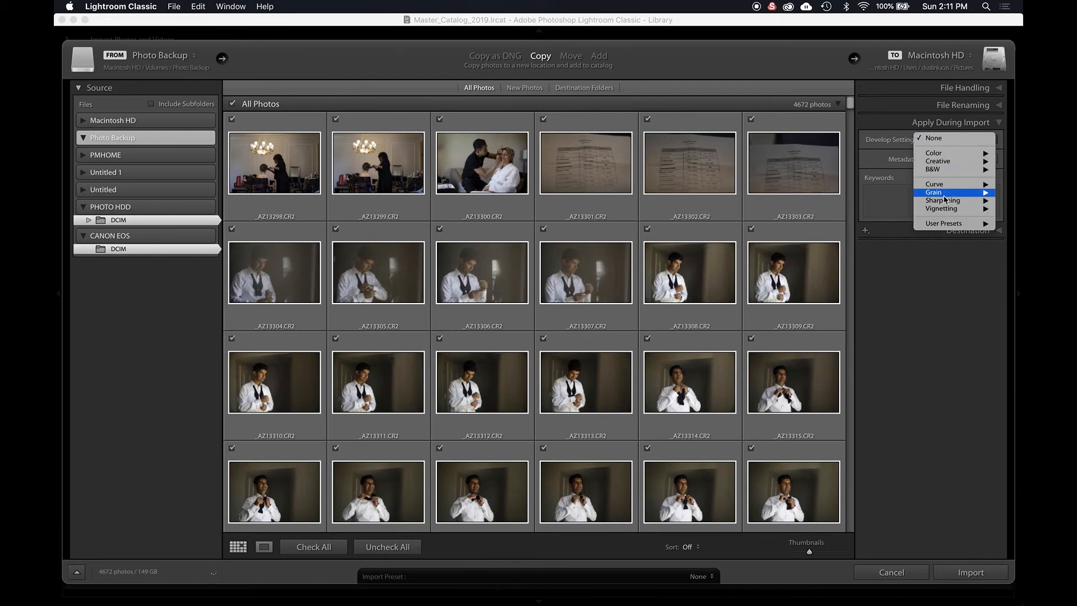
{"action": "left_click", "coordinate": [881, 186]}
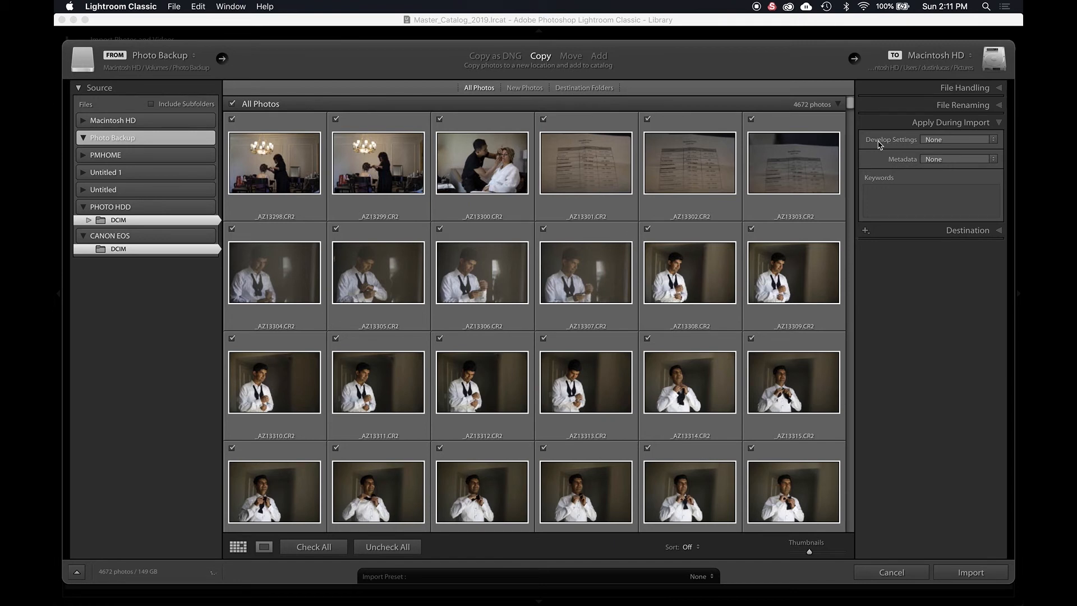
{"action": "left_click", "coordinate": [943, 139]}
{"action": "left_click", "coordinate": [894, 148]}
{"action": "left_click", "coordinate": [930, 143]}
{"action": "left_click", "coordinate": [932, 144]}
{"action": "left_click", "coordinate": [895, 147]}
{"action": "left_click", "coordinate": [901, 209]}
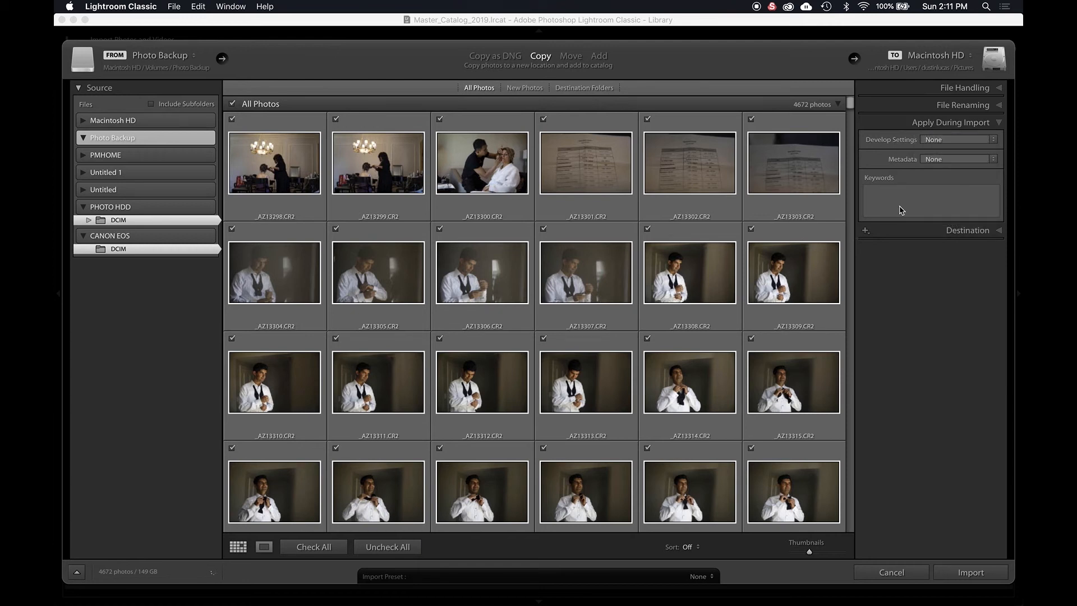
Step: Try the root of Macintosh HD as the import destination
{"action": "left_click", "coordinate": [908, 230]}
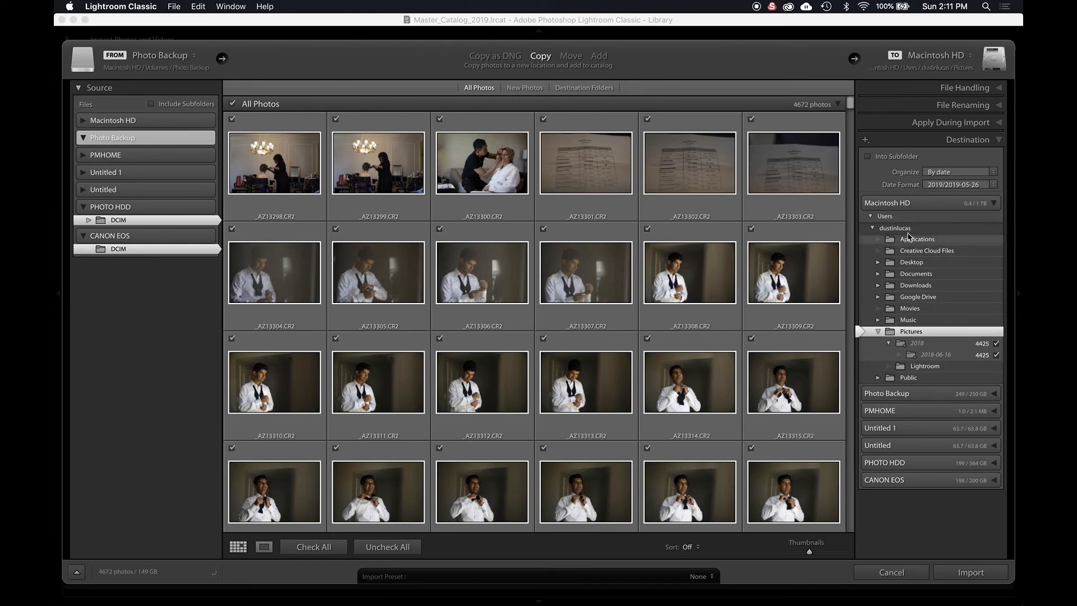
{"action": "left_click", "coordinate": [910, 205]}
{"action": "left_click", "coordinate": [909, 204]}
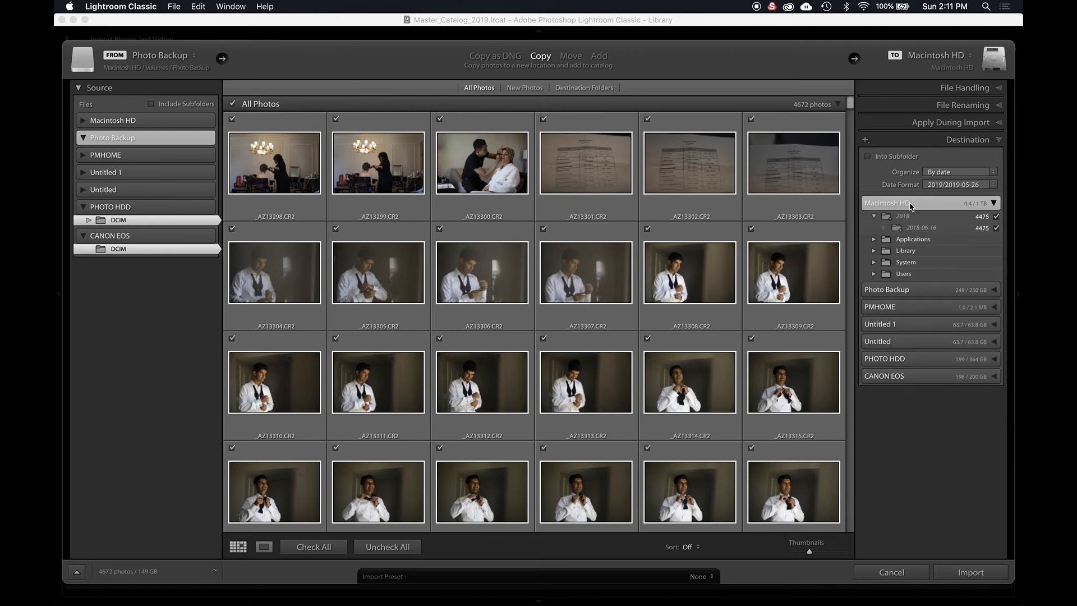
{"action": "left_click", "coordinate": [912, 204]}
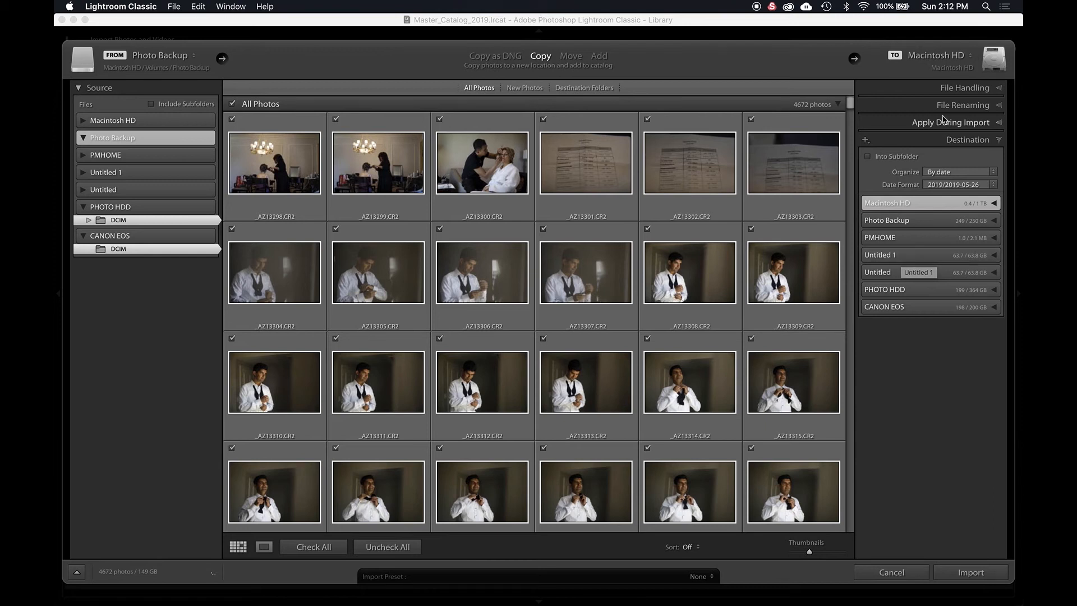
Step: Enable making a second copy of the imported photos in the file handling settings
{"action": "left_click", "coordinate": [956, 88]}
{"action": "left_click", "coordinate": [914, 162]}
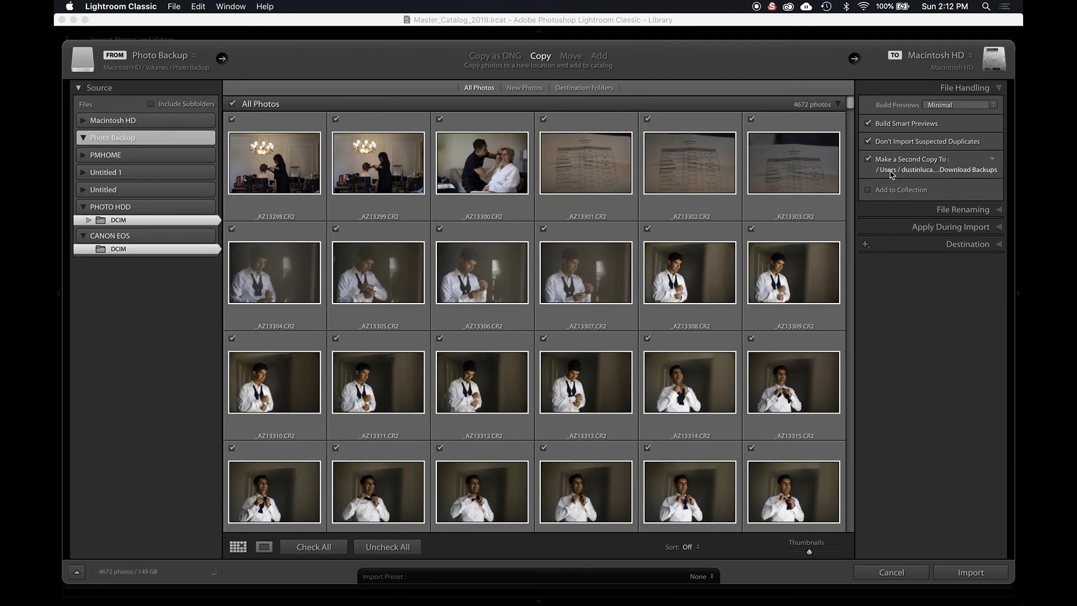
{"action": "left_click", "coordinate": [921, 169]}
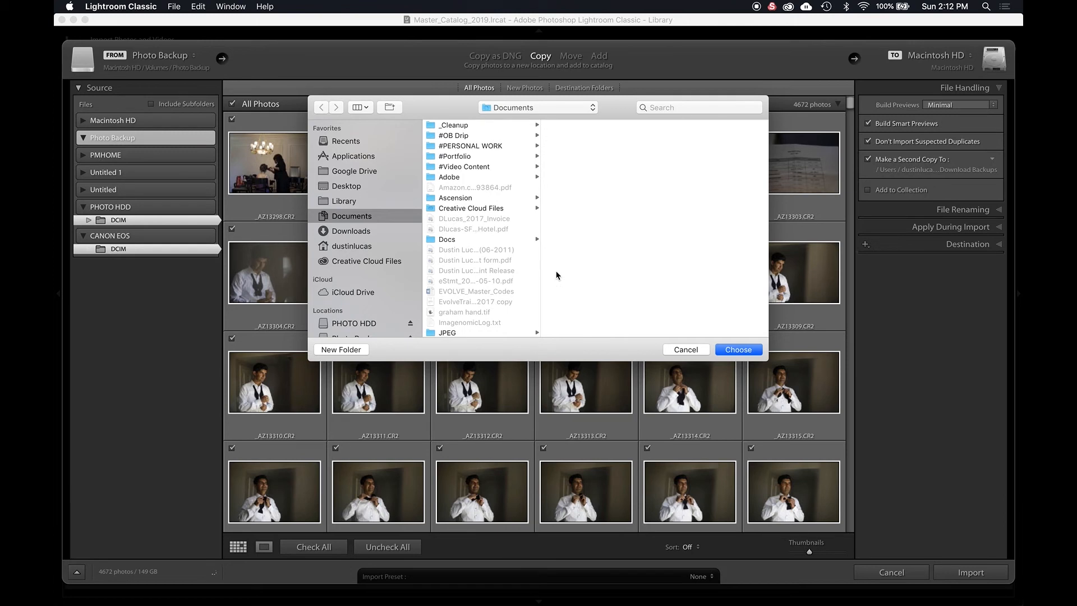
{"action": "scroll", "coordinate": [366, 321], "scroll_direction": "down", "scroll_amount": 2}
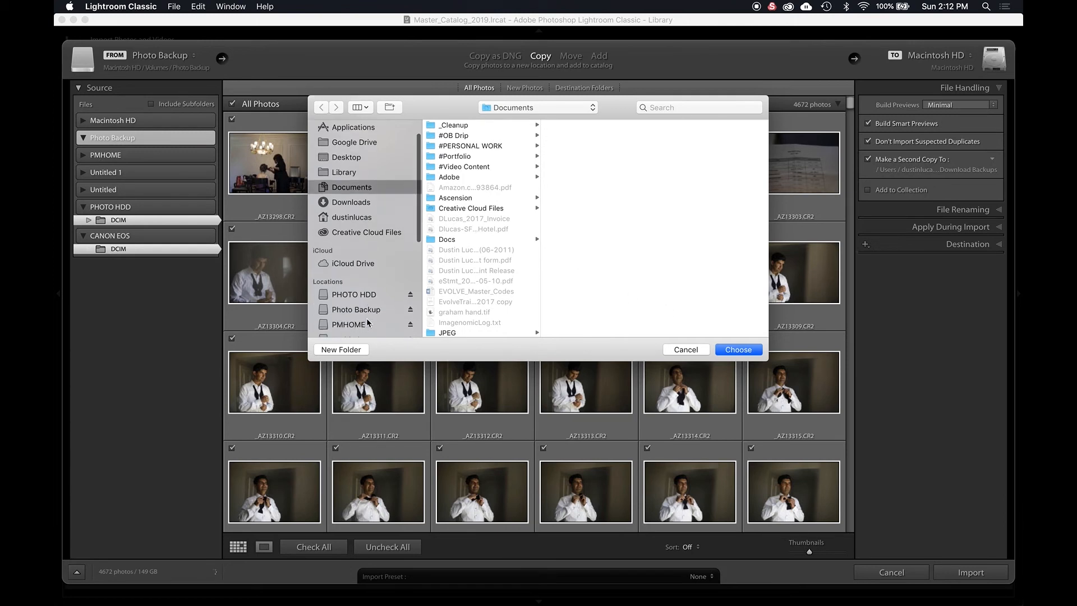
{"action": "left_click", "coordinate": [367, 310]}
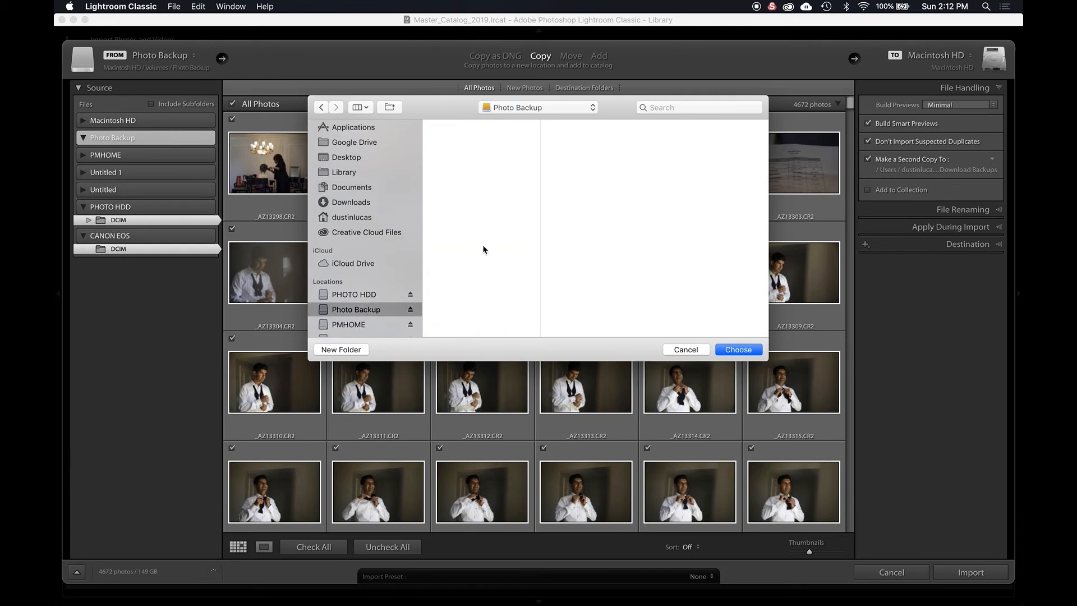
{"action": "key", "text": "shift+super+n"}
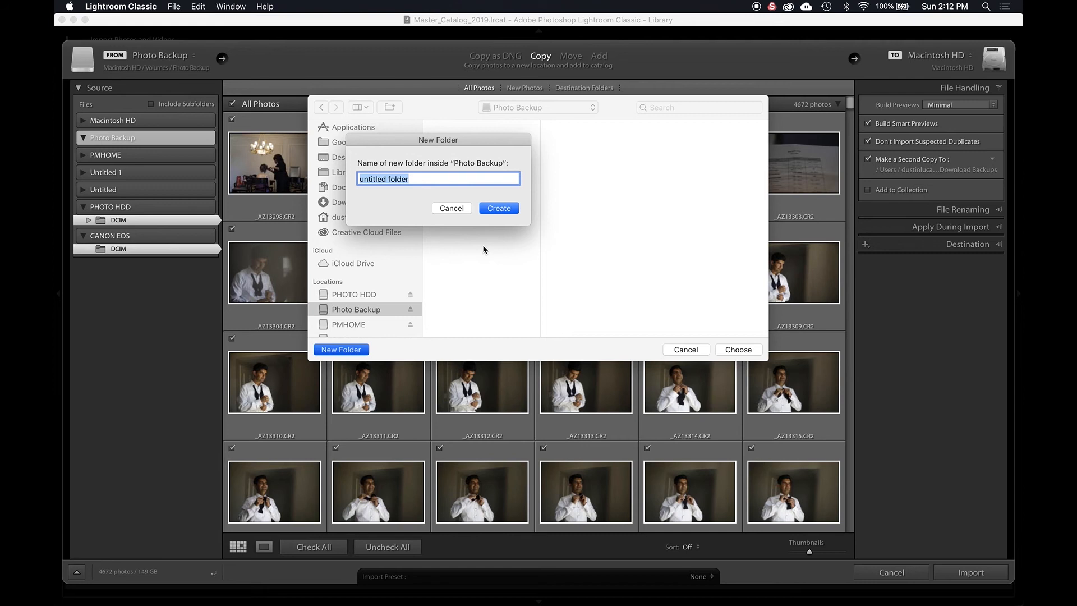
{"action": "type", "text": "Saleh_WEdding"}
{"action": "left_click", "coordinate": [442, 208]}
{"action": "left_click", "coordinate": [685, 349]}
Step: Switch to Finder and examine the folder structure of Working_2019 on the Desktop, from Weddings down to 01_Original_RAWs
{"action": "key", "text": "super+Tab"}
{"action": "key", "text": "super+Tab"}
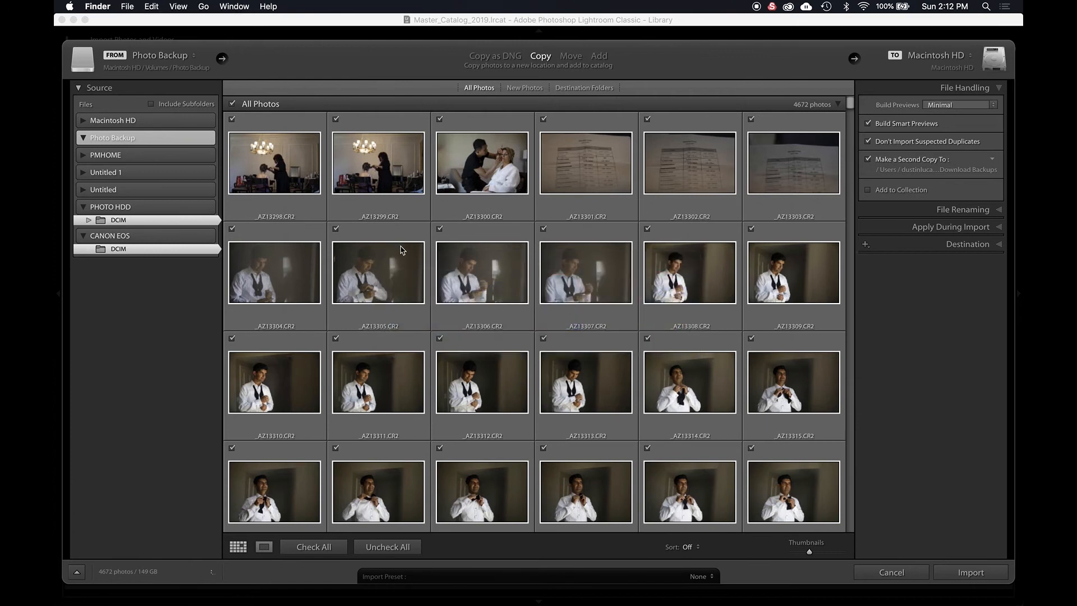
{"action": "key", "text": "super+n"}
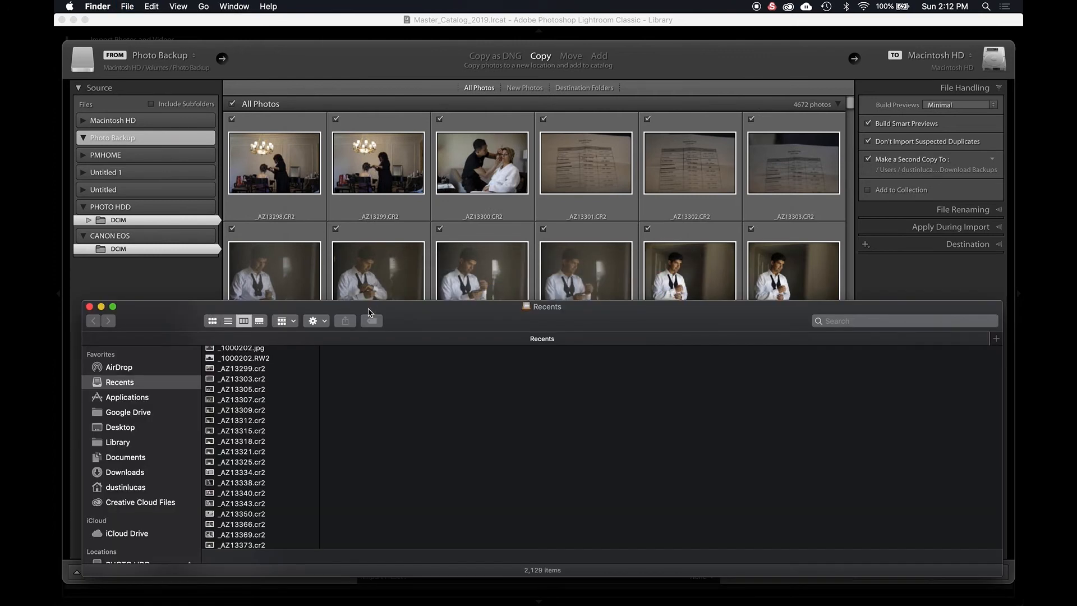
{"action": "left_click", "coordinate": [121, 433]}
{"action": "left_click", "coordinate": [246, 363]}
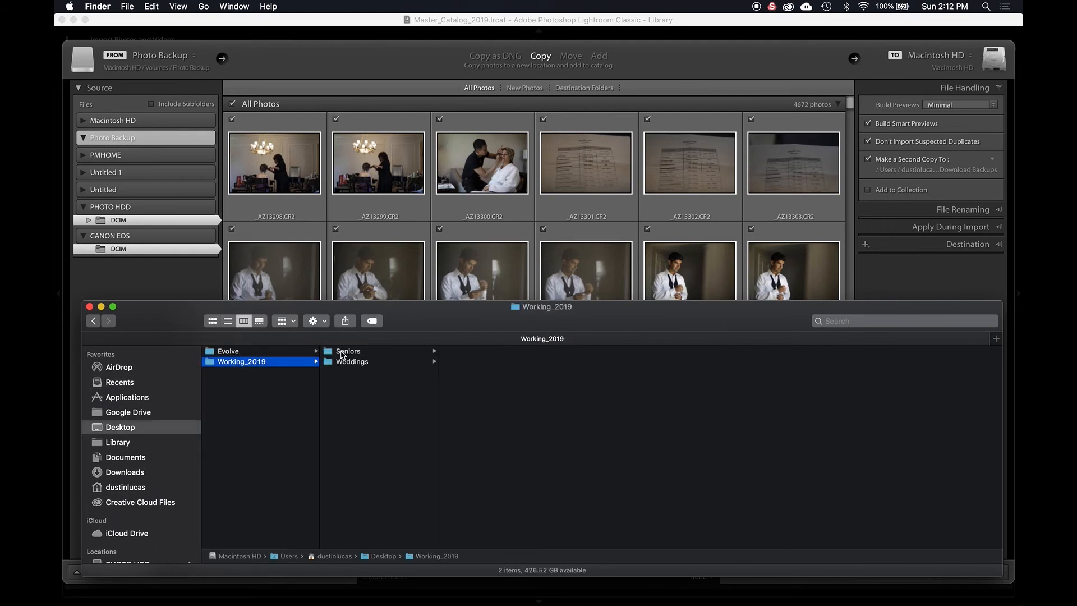
{"action": "left_click", "coordinate": [343, 361]}
{"action": "left_click", "coordinate": [488, 352]}
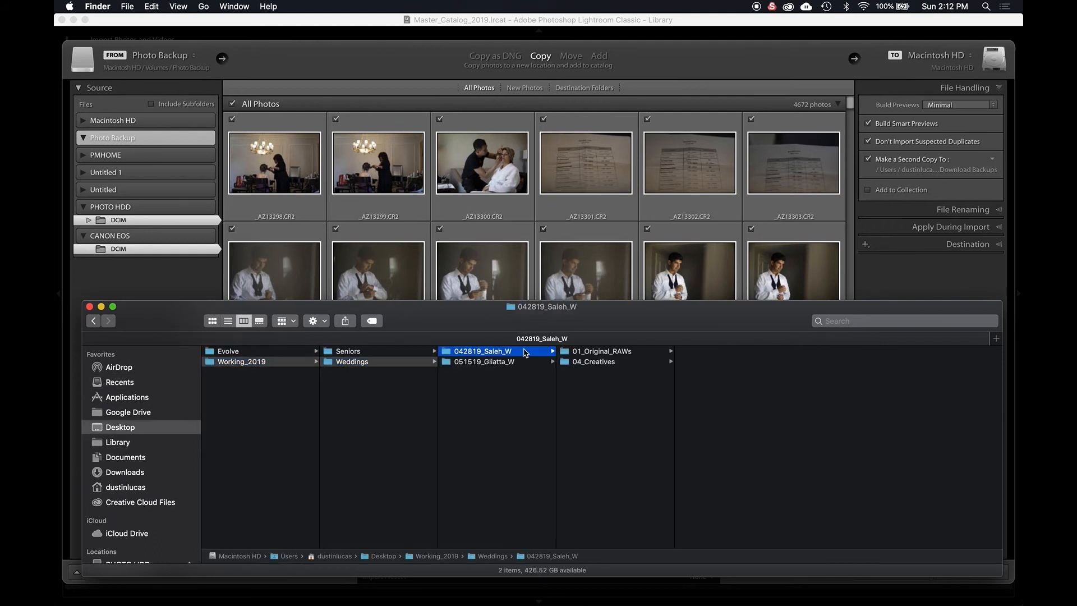
{"action": "left_click", "coordinate": [590, 352]}
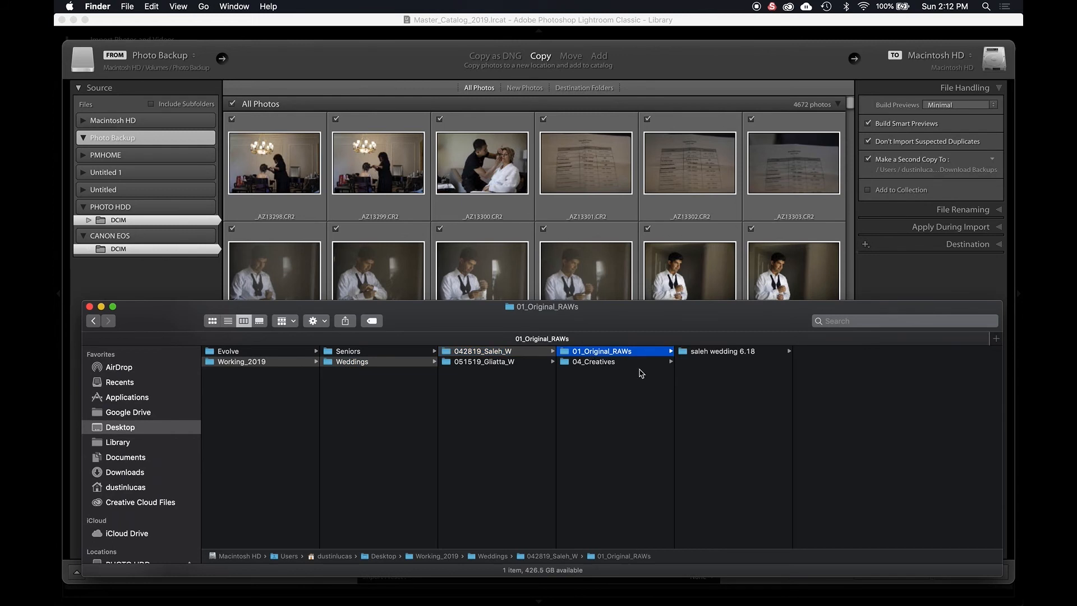
{"action": "left_click", "coordinate": [595, 384]}
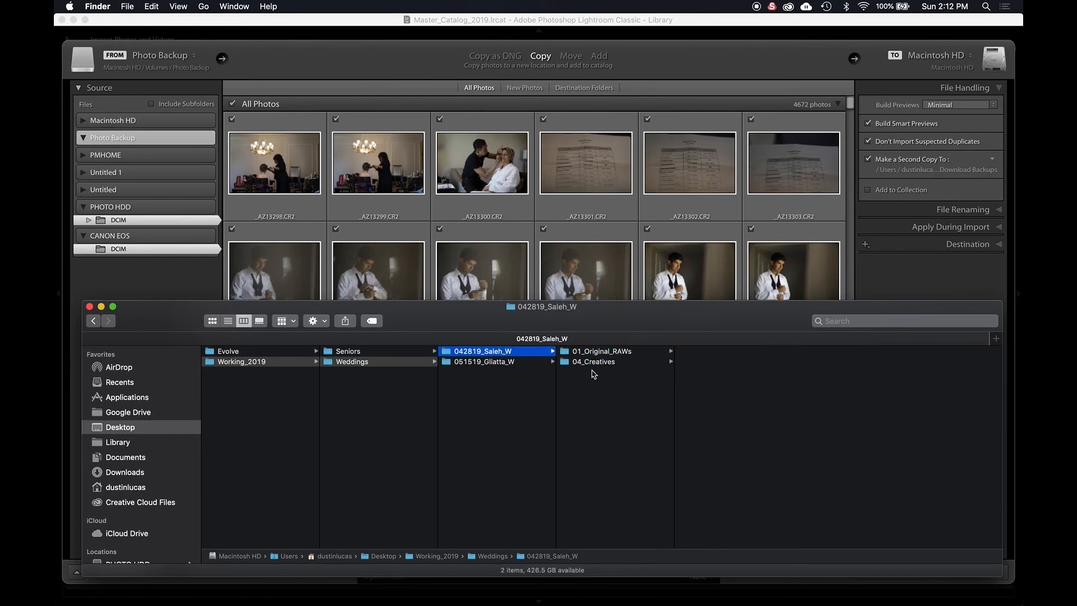
{"action": "left_click", "coordinate": [592, 352]}
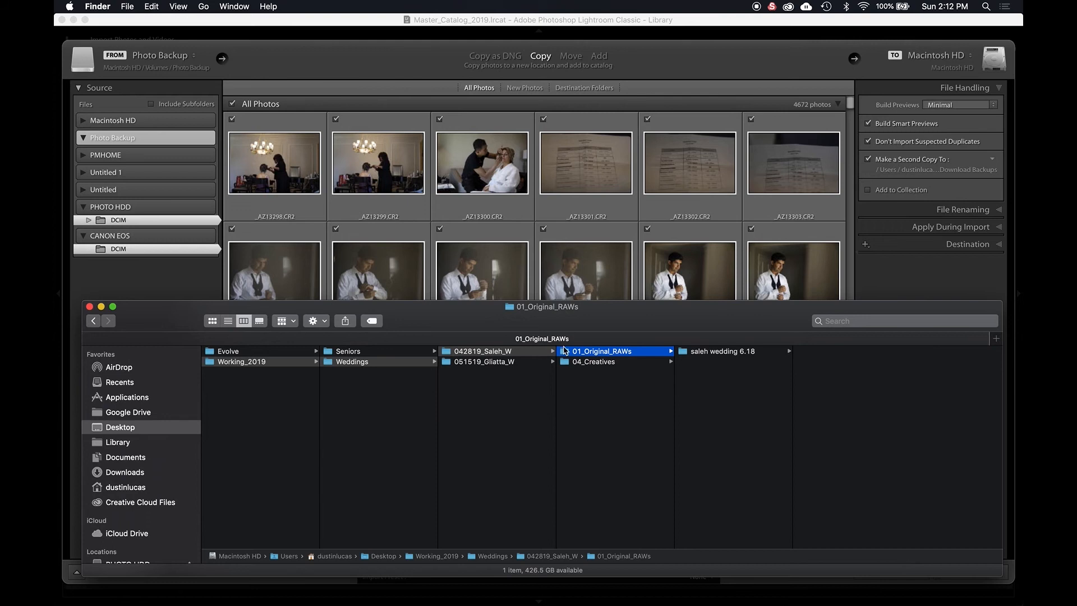
{"action": "left_click", "coordinate": [507, 351]}
{"action": "key", "text": "Return"}
{"action": "key", "text": "super+c"}
{"action": "left_click", "coordinate": [533, 351]}
{"action": "key", "text": "super+c"}
{"action": "scroll", "coordinate": [137, 491], "scroll_direction": "down", "scroll_amount": 5}
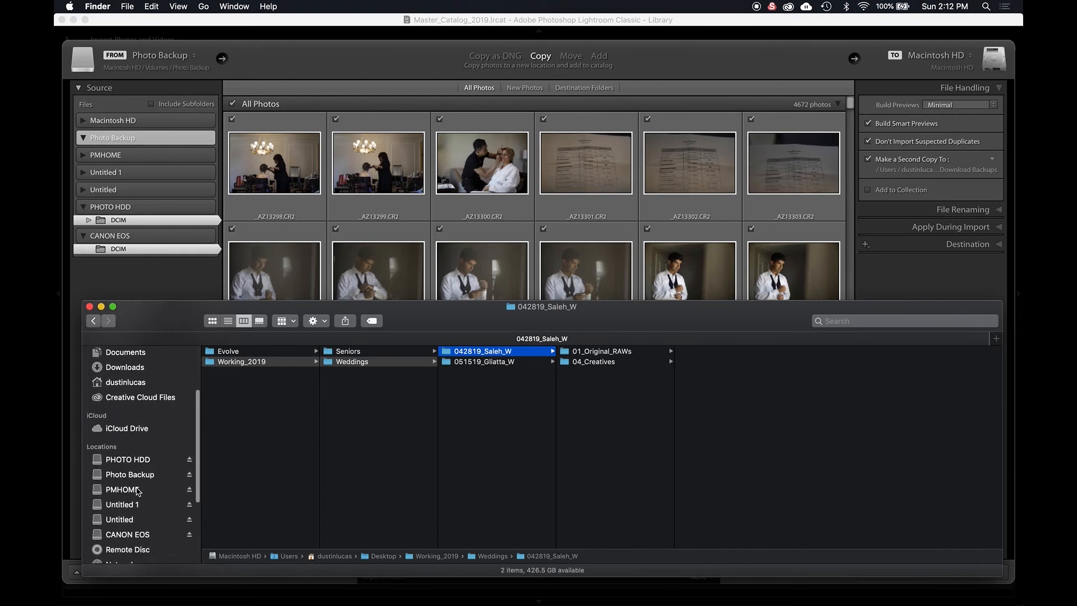
{"action": "left_click", "coordinate": [135, 476]}
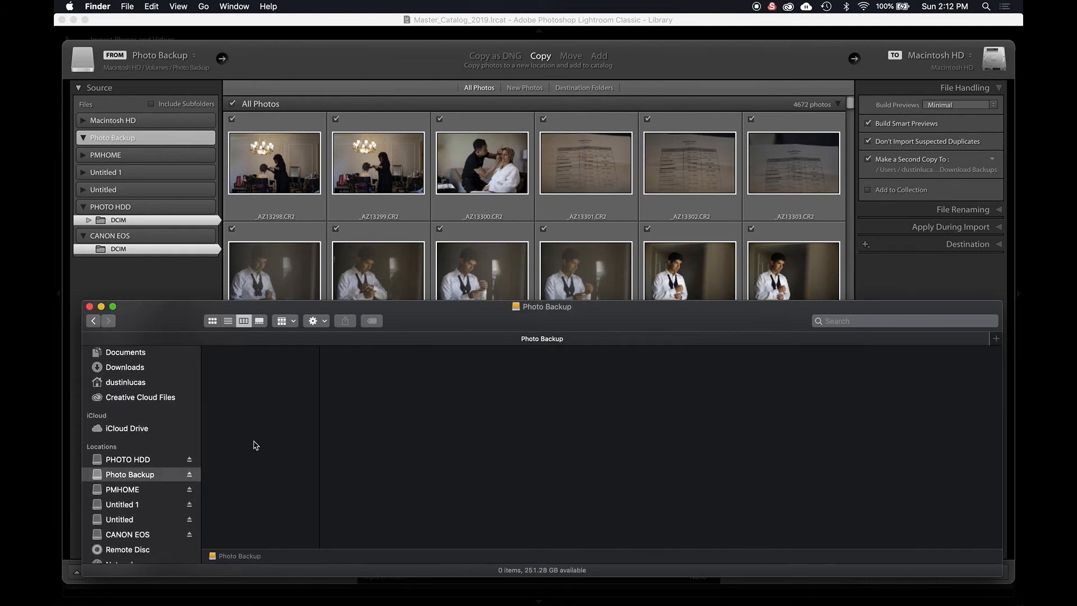
Step: Copy the Working_2019 folder from the Desktop to both the PHOTO HDD and Photo Backup drives
{"action": "scroll", "coordinate": [131, 443], "scroll_direction": "up", "scroll_amount": 2}
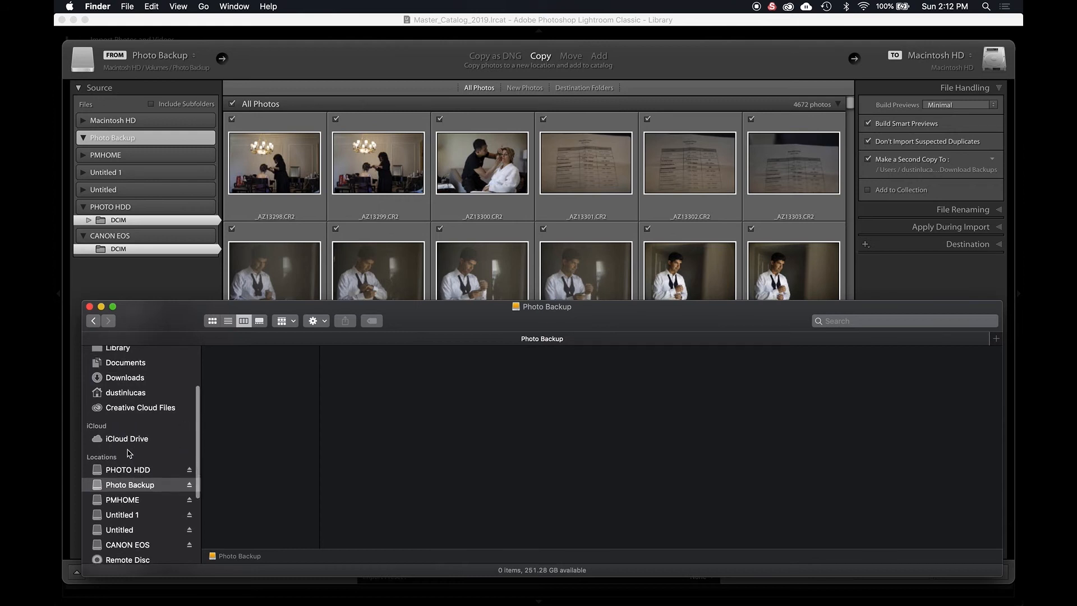
{"action": "scroll", "coordinate": [130, 447], "scroll_direction": "up", "scroll_amount": 3}
{"action": "left_click", "coordinate": [124, 388]}
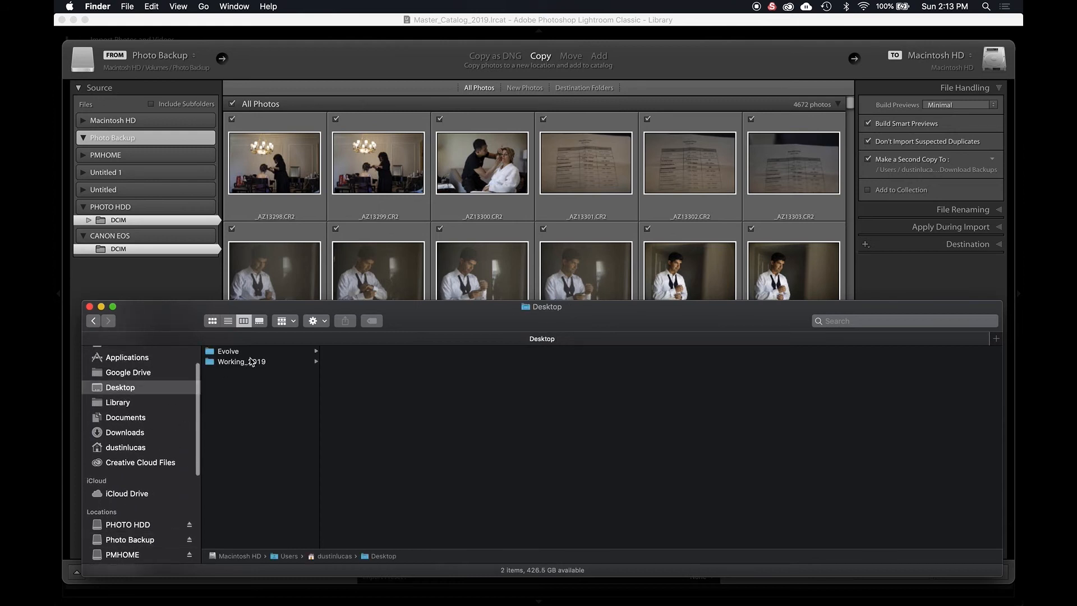
{"action": "left_click", "coordinate": [252, 362]}
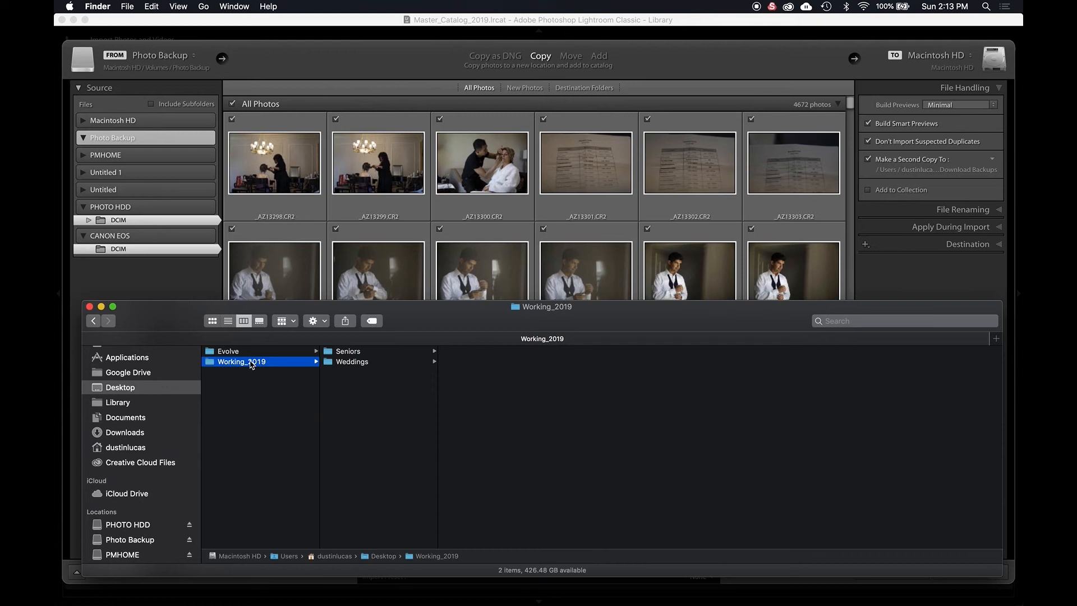
{"action": "scroll", "coordinate": [143, 487], "scroll_direction": "down", "scroll_amount": 2}
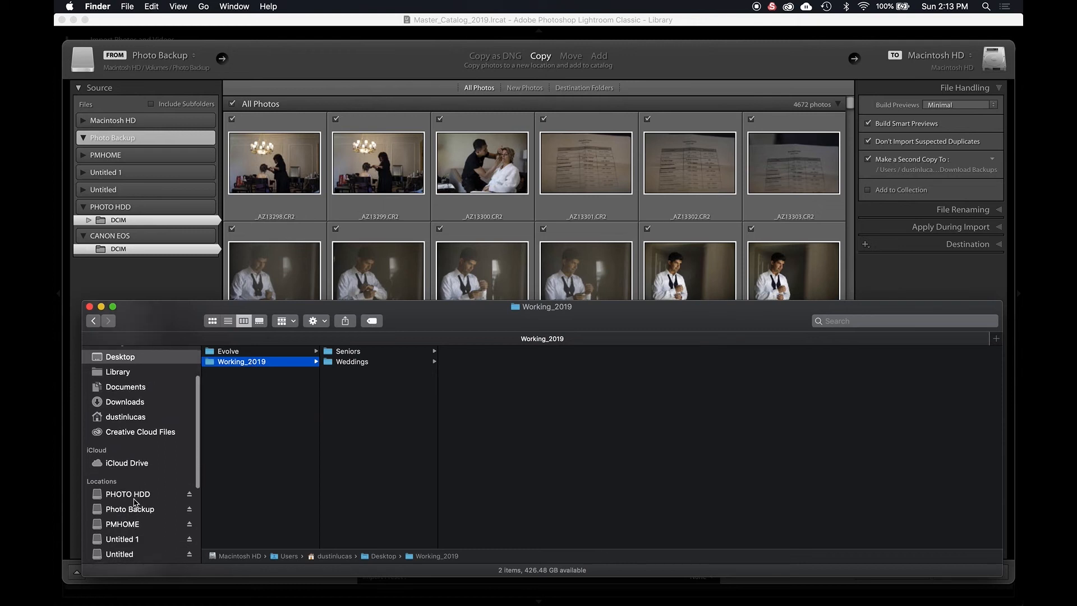
{"action": "left_click", "coordinate": [133, 495]}
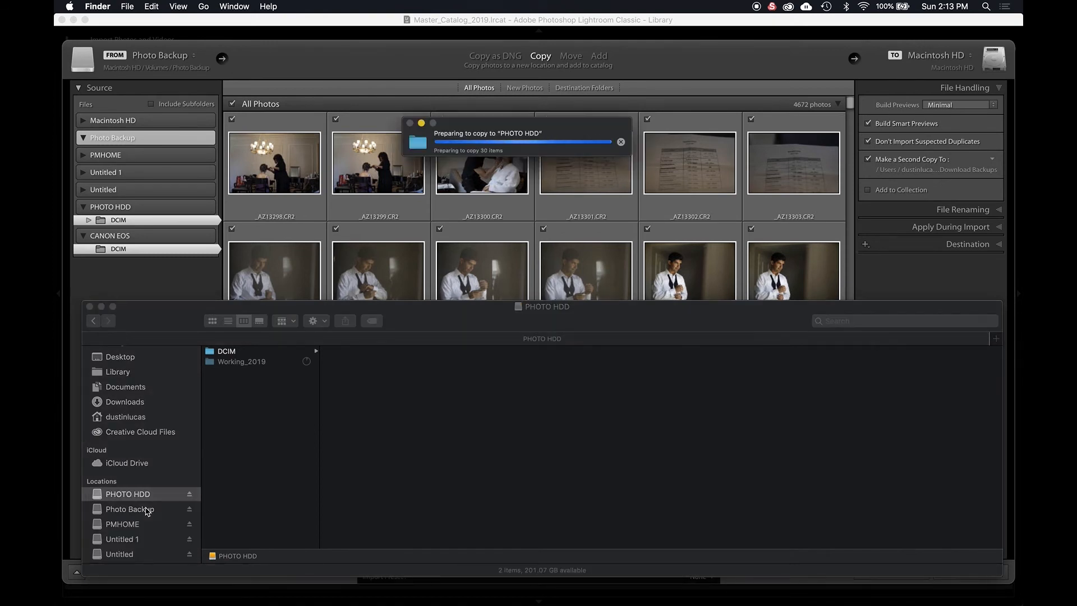
{"action": "left_click", "coordinate": [147, 509]}
{"action": "left_click", "coordinate": [147, 508]}
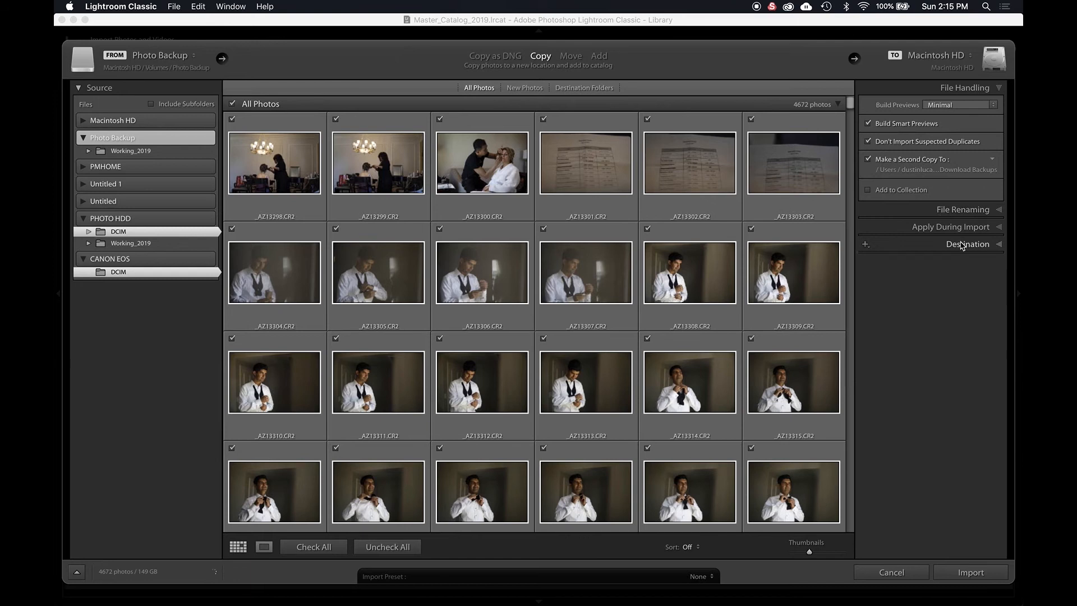
Step: Return to Lightroom Classic and set the import destination to organize the photos into one folder
{"action": "left_click", "coordinate": [961, 244]}
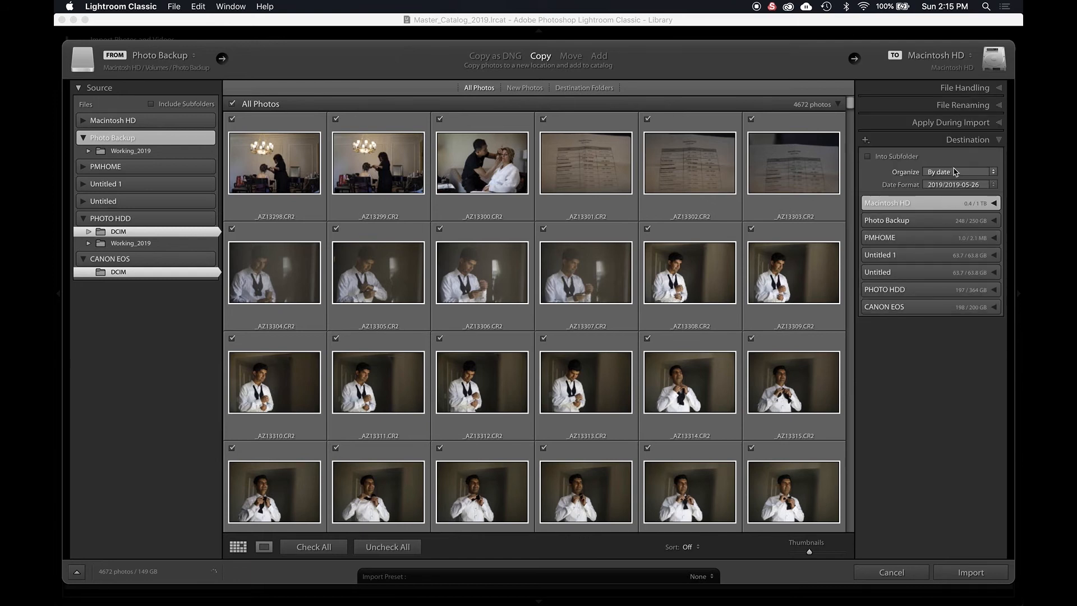
{"action": "left_click", "coordinate": [946, 174]}
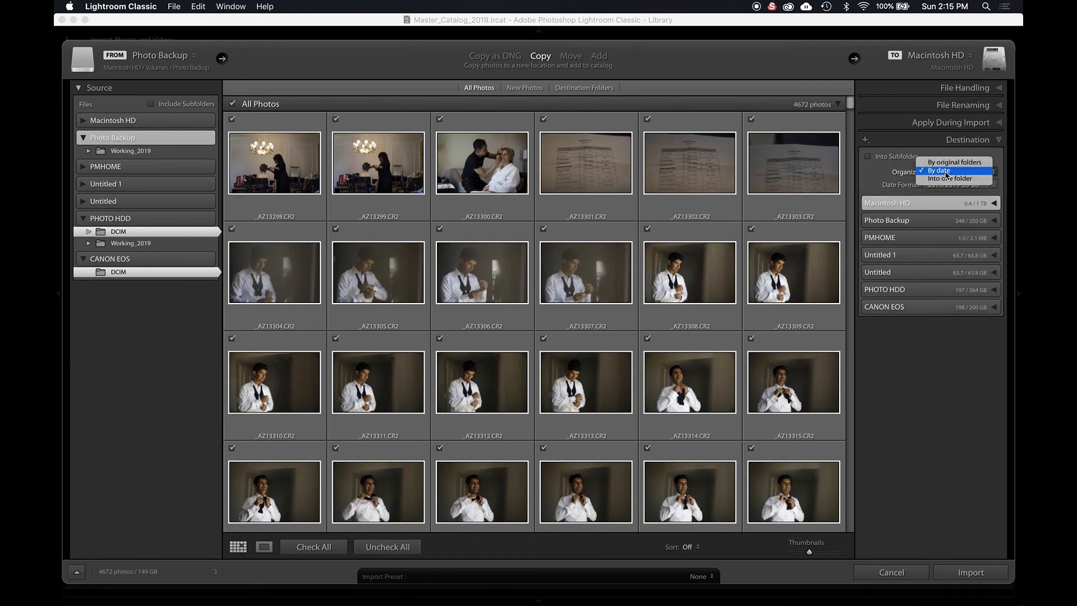
{"action": "left_click", "coordinate": [934, 178]}
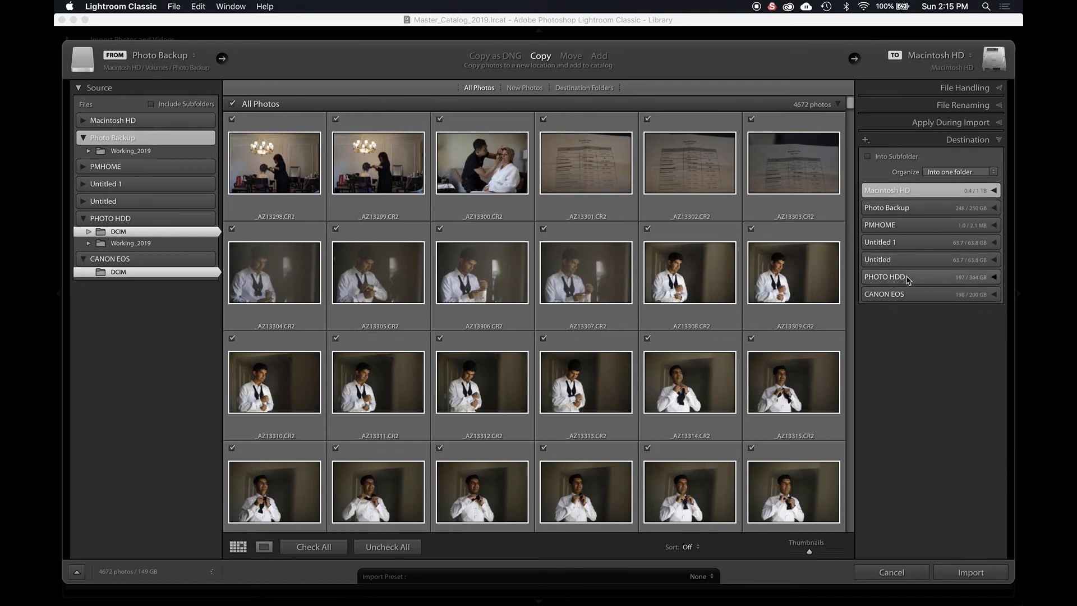
Step: Set the import destination to 01_Original_RAWs in the 042819 wedding folder under Working_2019 > Weddings on PHOTO HDD
{"action": "left_click", "coordinate": [908, 278]}
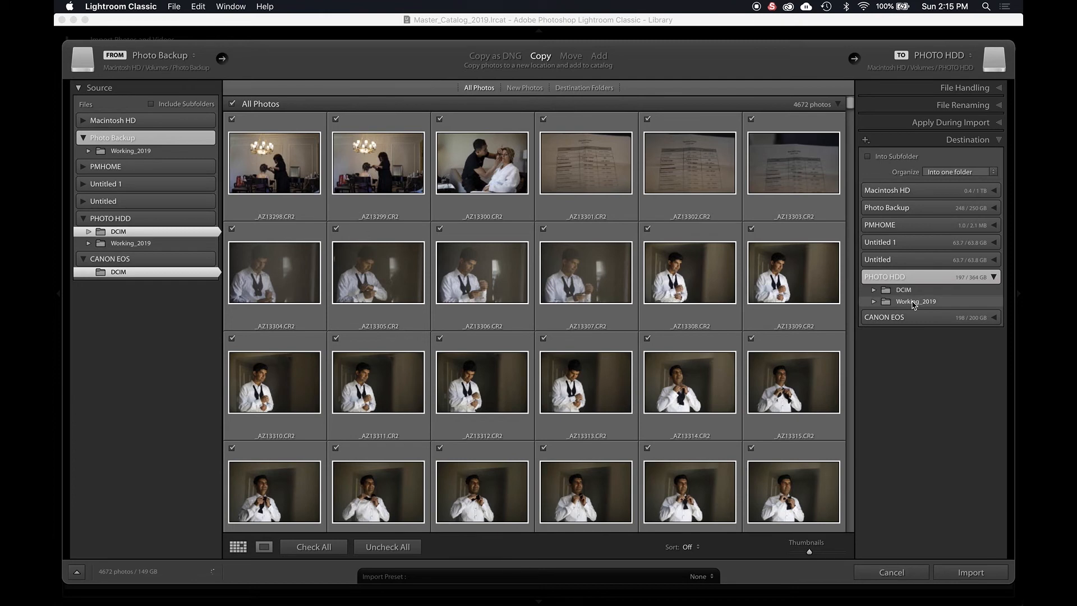
{"action": "left_click", "coordinate": [914, 303]}
{"action": "left_click", "coordinate": [874, 301]}
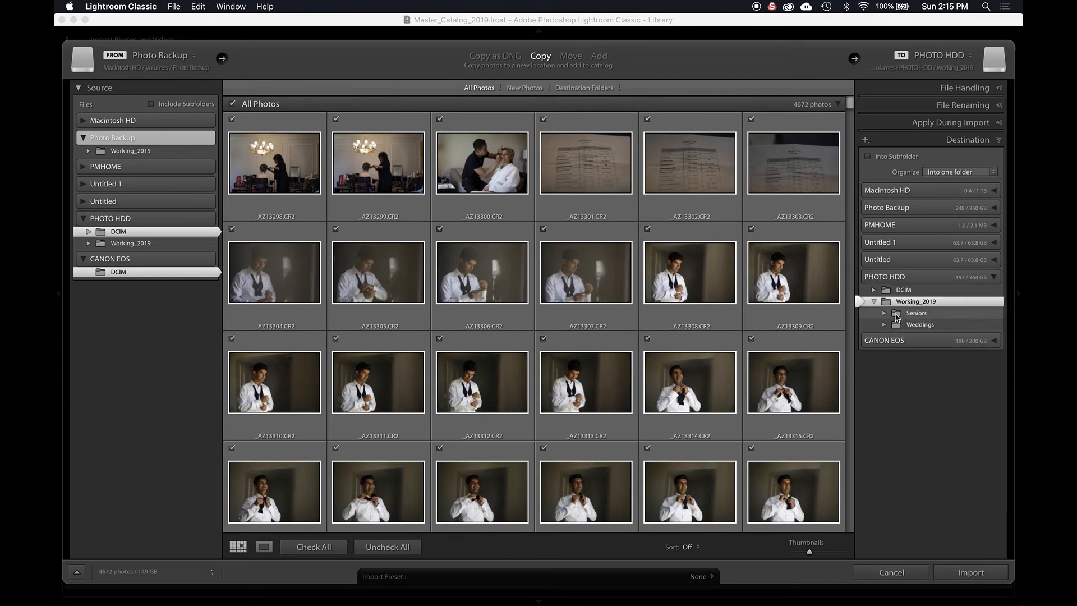
{"action": "left_click", "coordinate": [885, 324]}
{"action": "left_click", "coordinate": [895, 337]}
{"action": "left_click", "coordinate": [952, 349]}
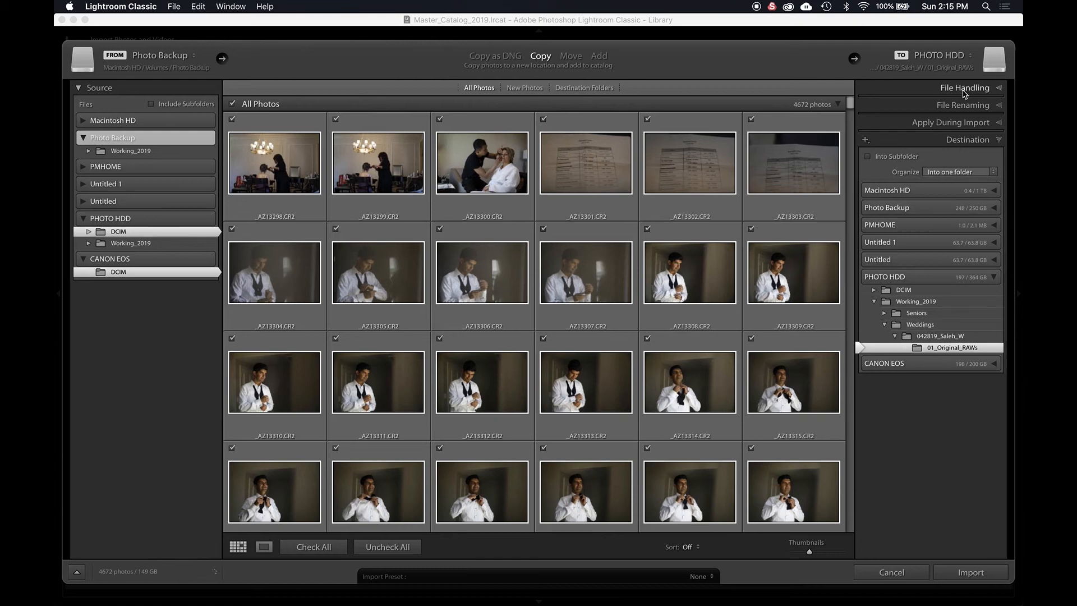
Step: Set the second copy location to 01_Original_RAWs in the 042819 wedding folder under Working_2019 > Weddings on Photo Backup, and start the import
{"action": "left_click", "coordinate": [964, 88]}
{"action": "left_click", "coordinate": [917, 171]}
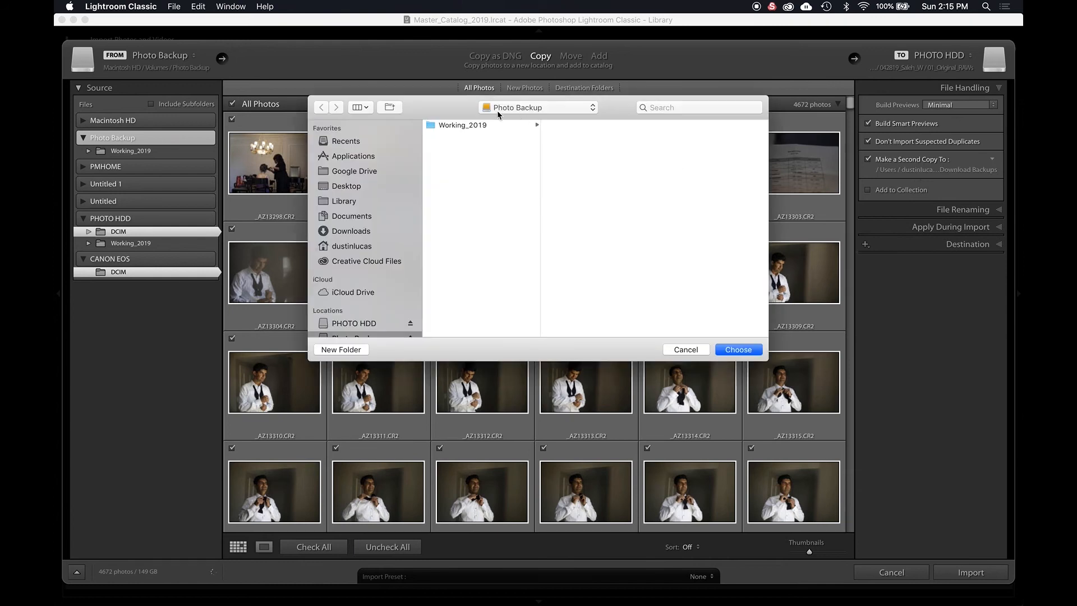
{"action": "left_click", "coordinate": [486, 126]}
{"action": "left_click", "coordinate": [564, 136]}
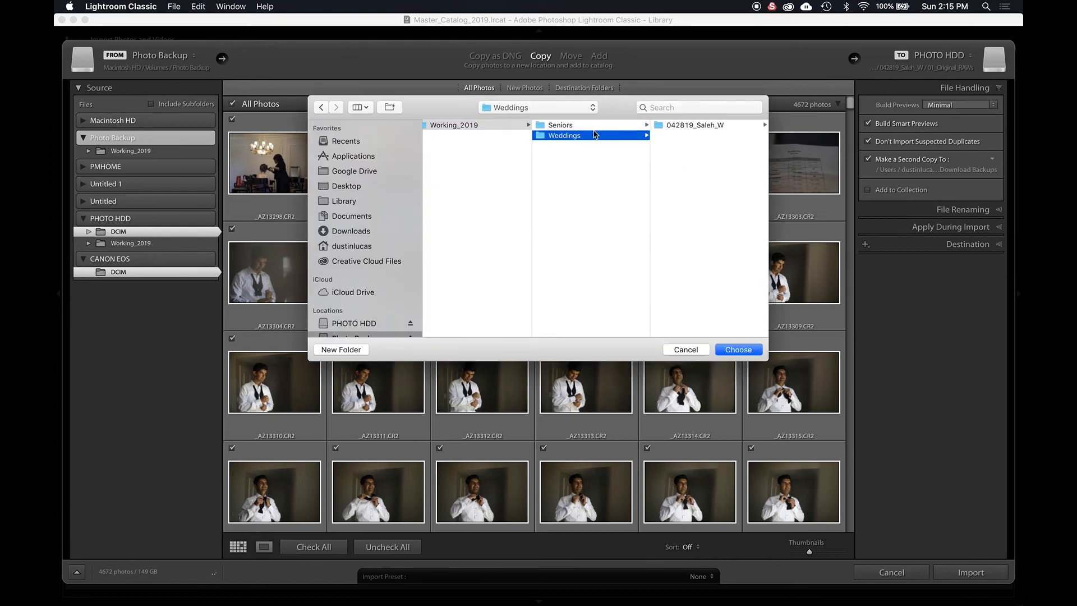
{"action": "left_click", "coordinate": [677, 125]}
{"action": "left_click", "coordinate": [699, 127]}
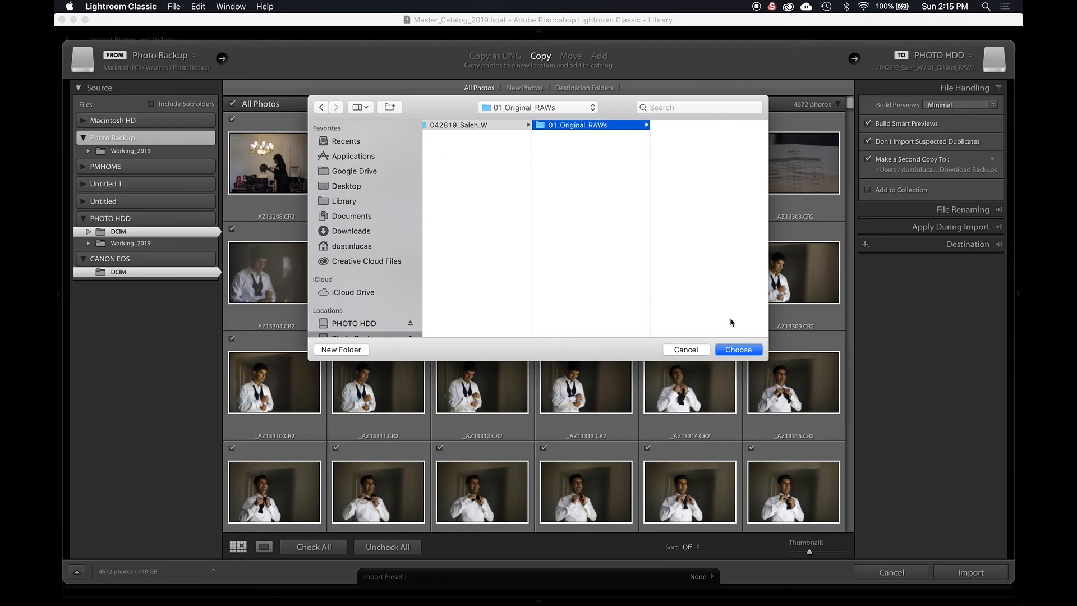
{"action": "left_click", "coordinate": [737, 352]}
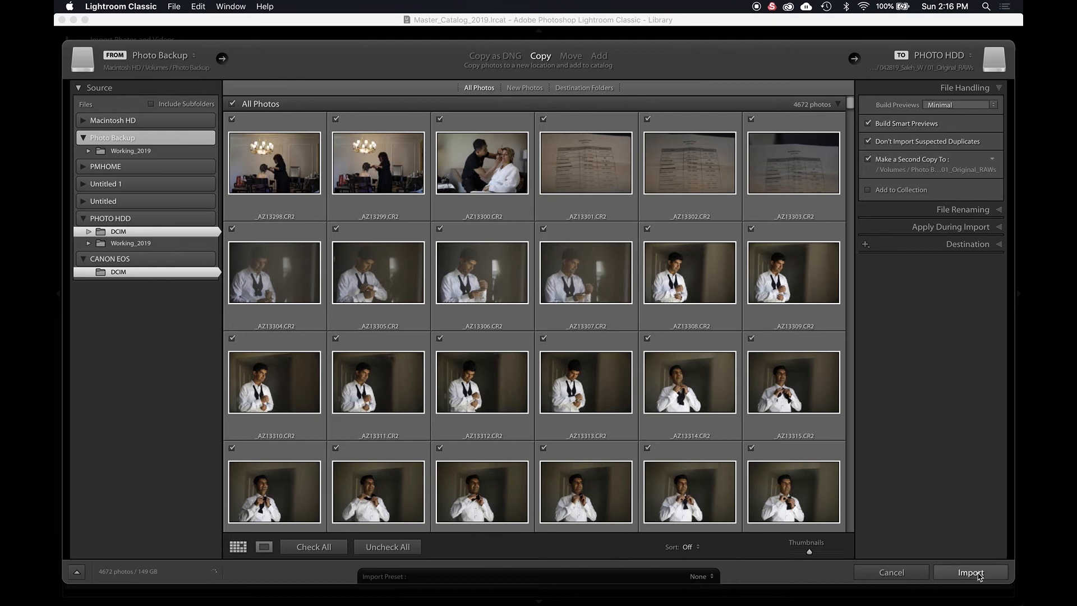
{"action": "left_click", "coordinate": [970, 573]}
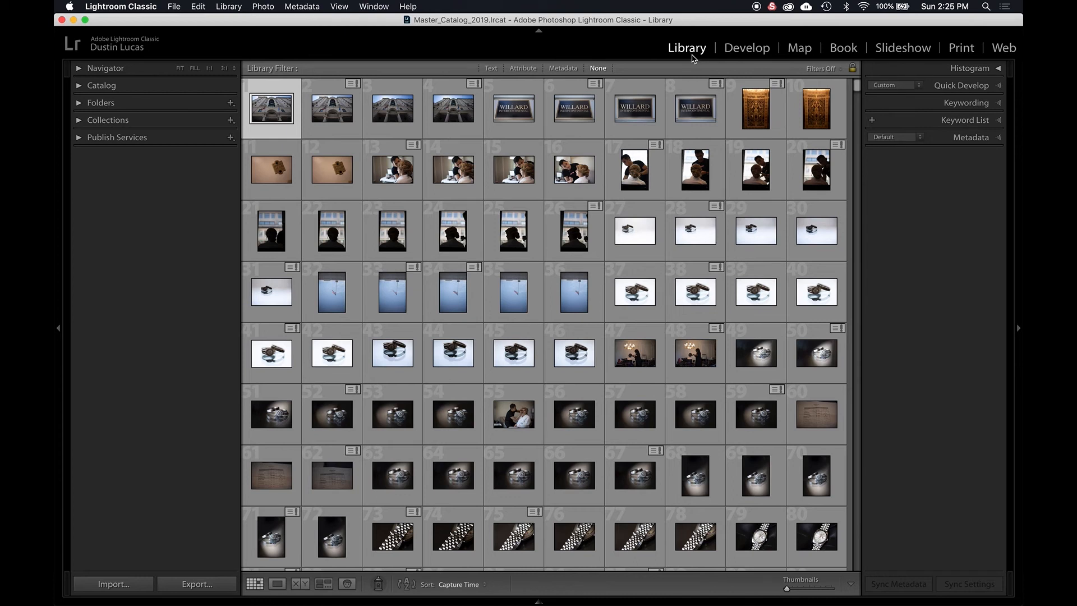
Step: Show the parent folders of 01_Original_RAWs on PHOTO HDD up to Weddings, and expand the 042819 wedding folder
{"action": "left_click", "coordinate": [101, 105]}
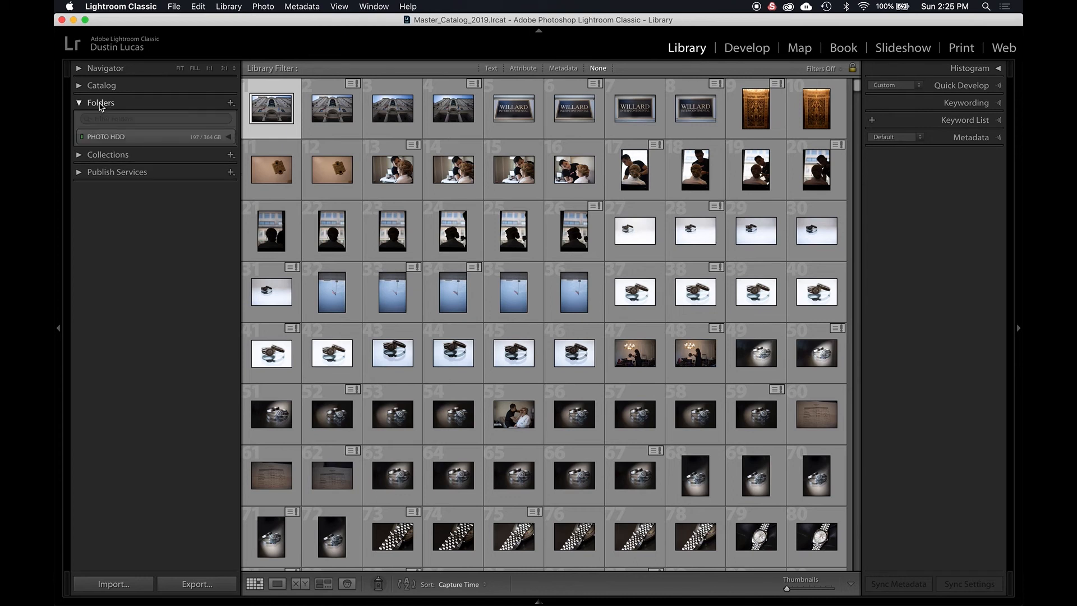
{"action": "left_click", "coordinate": [105, 140]}
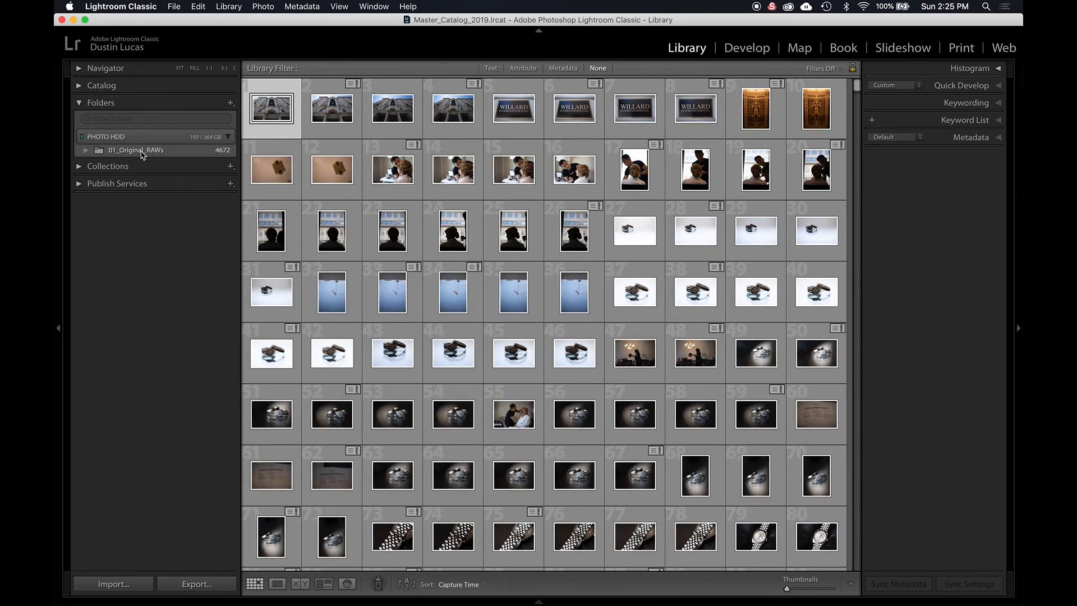
{"action": "left_click", "coordinate": [142, 155]}
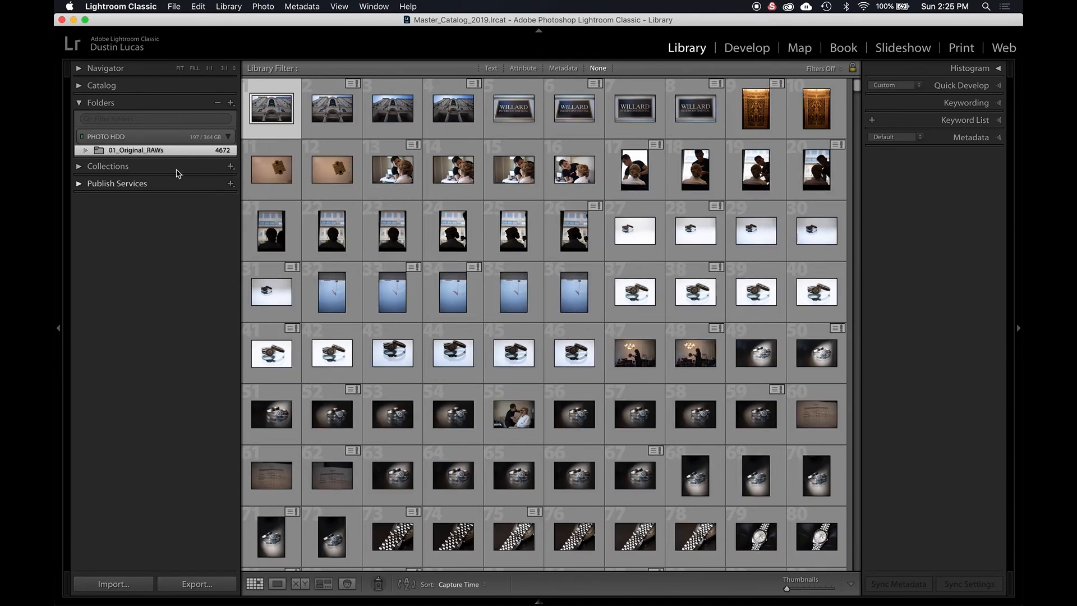
{"action": "right_click", "coordinate": [137, 152]}
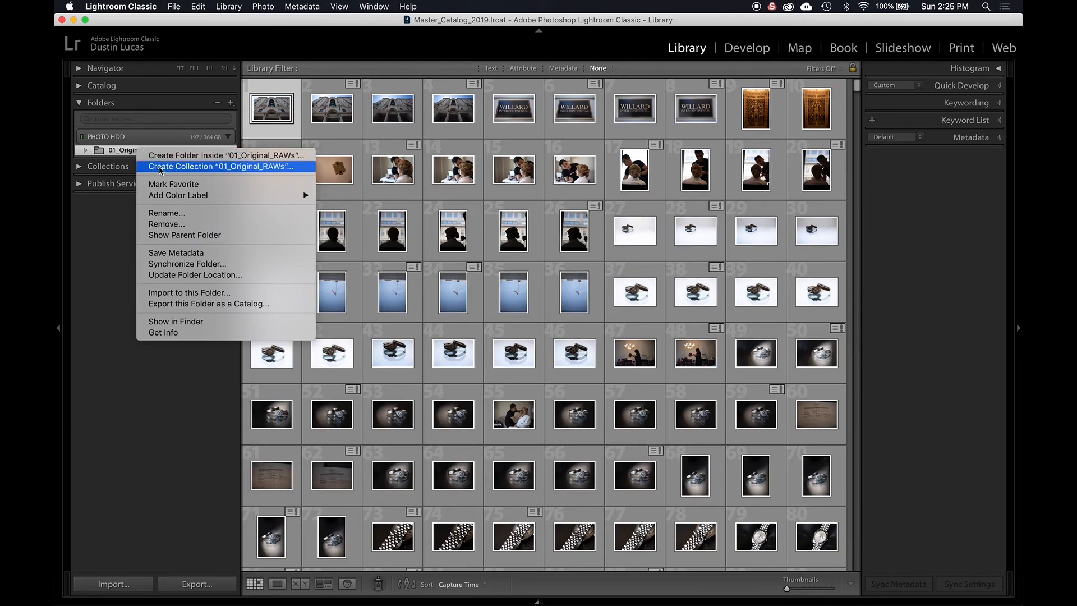
{"action": "left_click", "coordinate": [178, 236]}
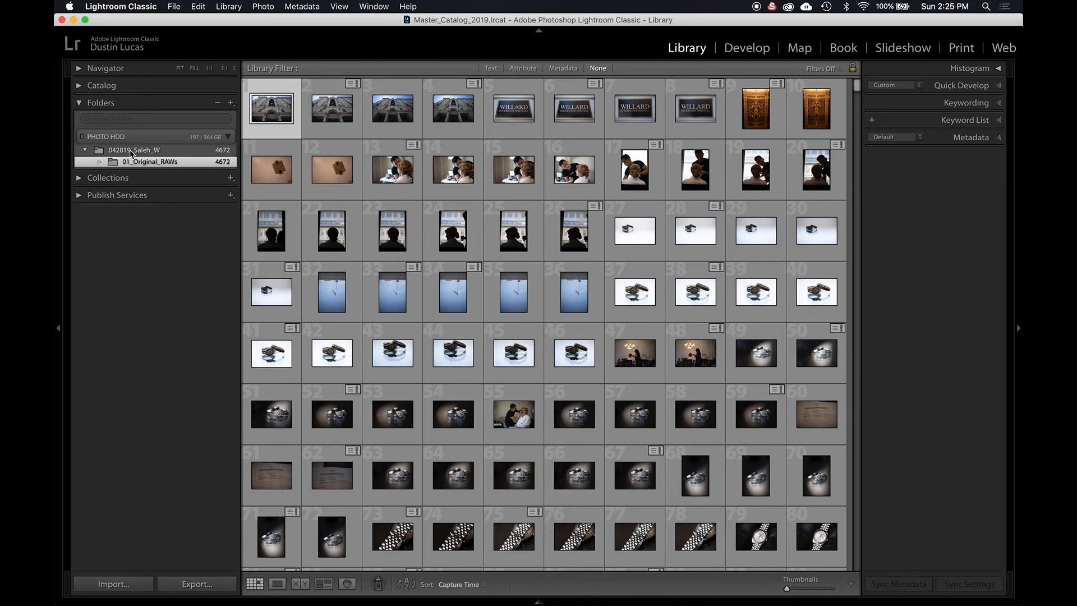
{"action": "left_click", "coordinate": [129, 152]}
{"action": "right_click", "coordinate": [127, 153]}
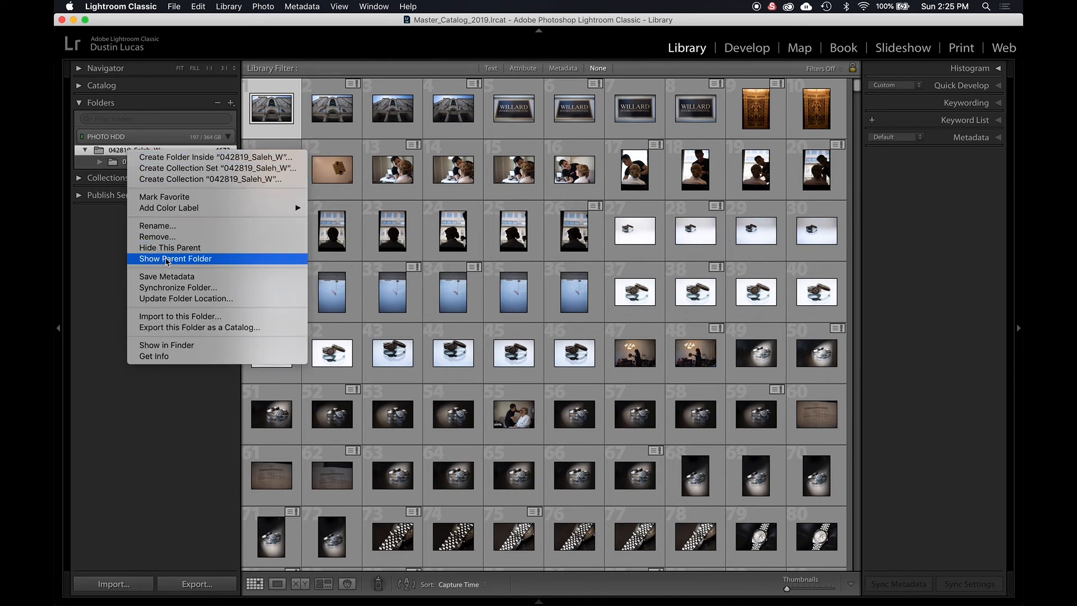
{"action": "left_click", "coordinate": [167, 259]}
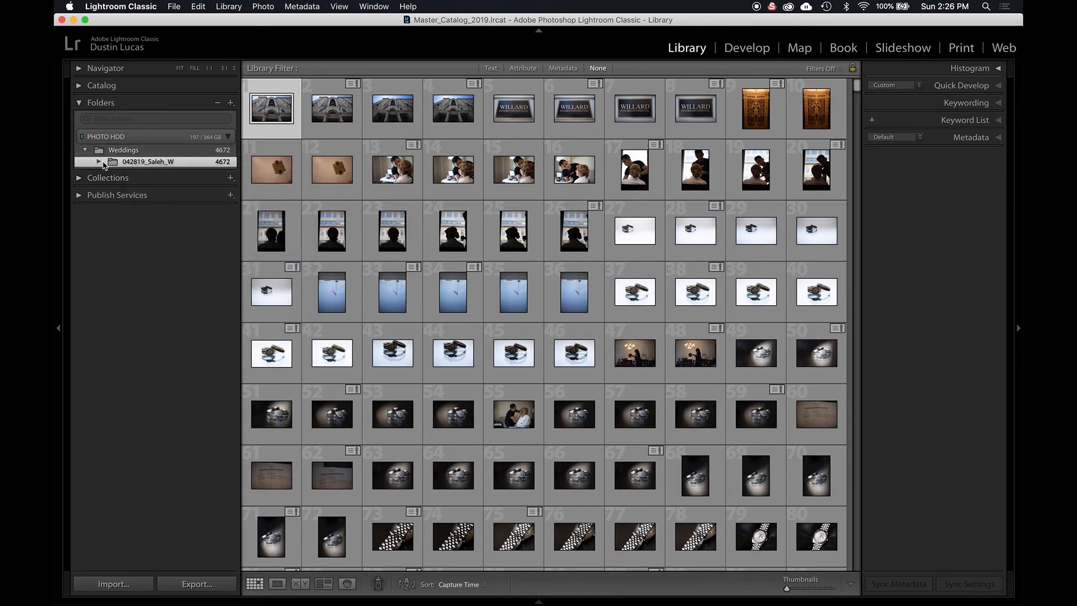
{"action": "left_click", "coordinate": [99, 162]}
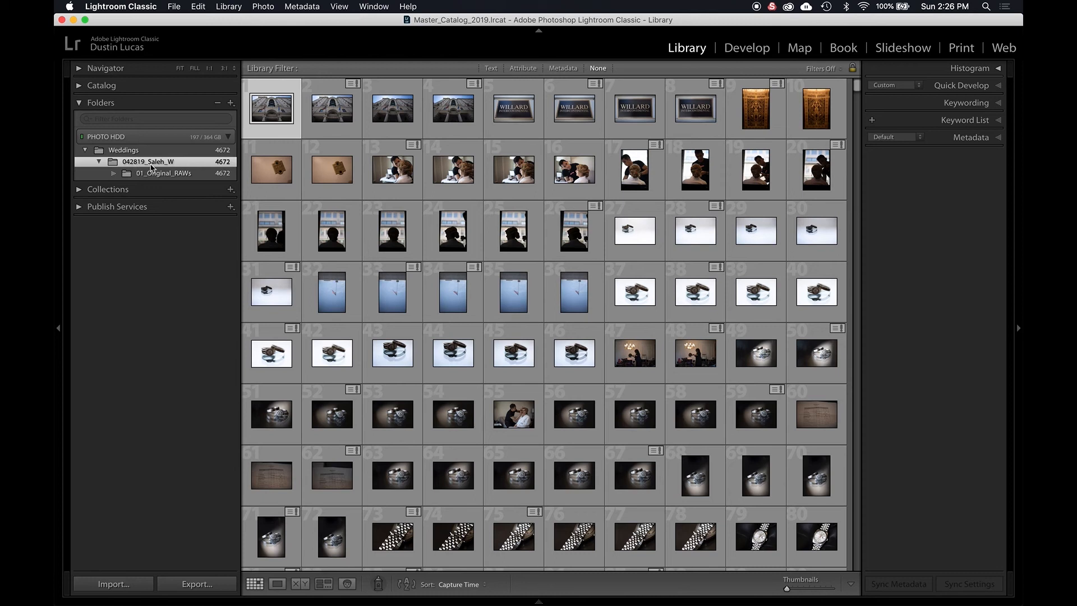
Step: Create a subfolder named 02_SELECTS inside the 042819 wedding folder, without including selected photos
{"action": "left_click", "coordinate": [231, 103]}
{"action": "left_click", "coordinate": [259, 115]}
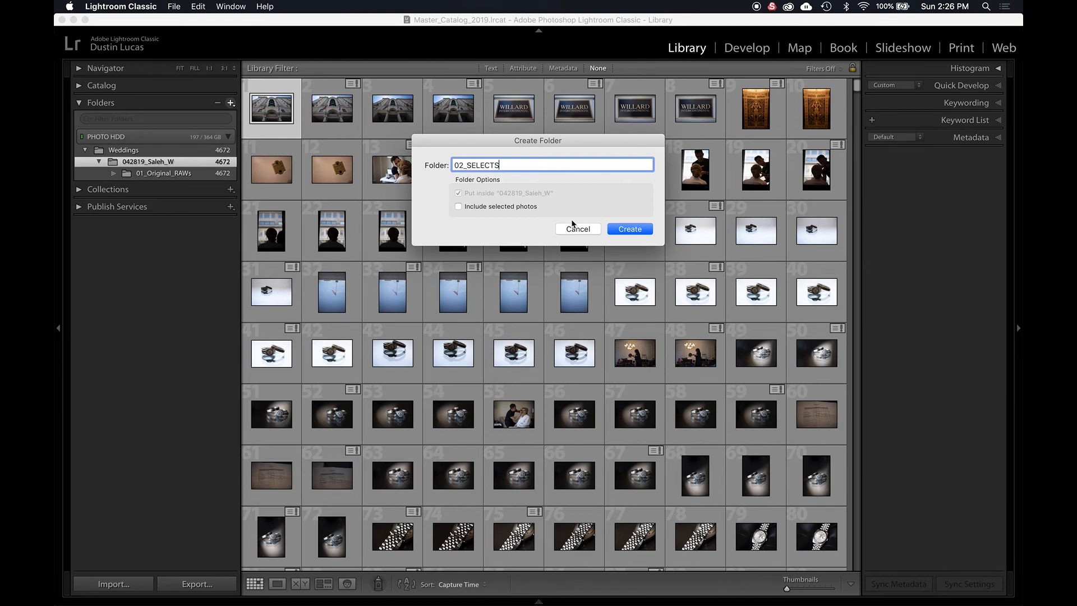
{"action": "left_click", "coordinate": [624, 231]}
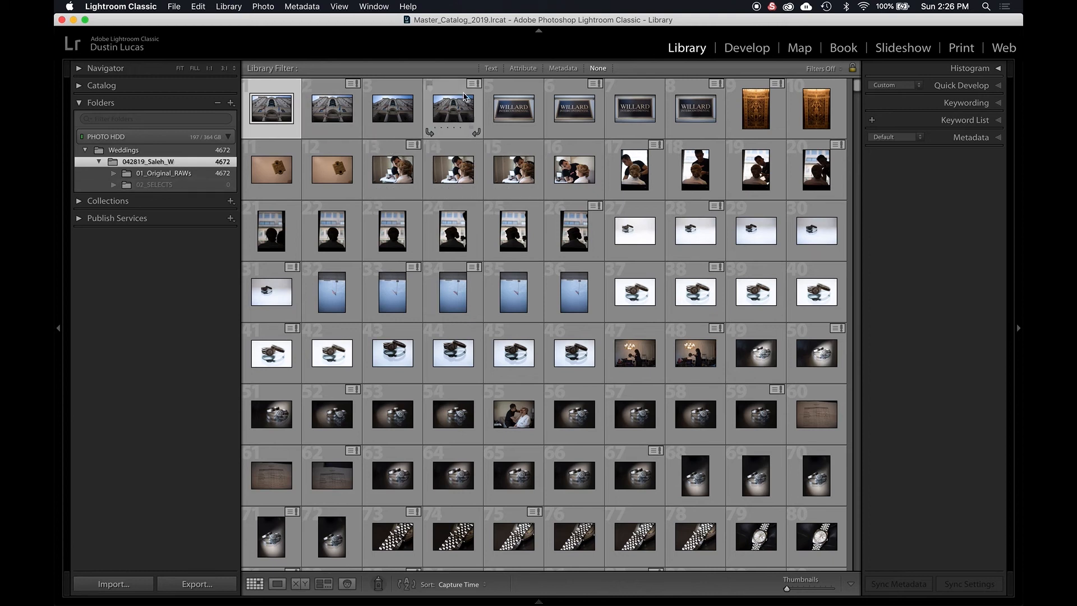
Step: Move the first four photos in the grid into the 02_SELECTS folder on disk
{"action": "left_click", "coordinate": [454, 113], "text": "shift"}
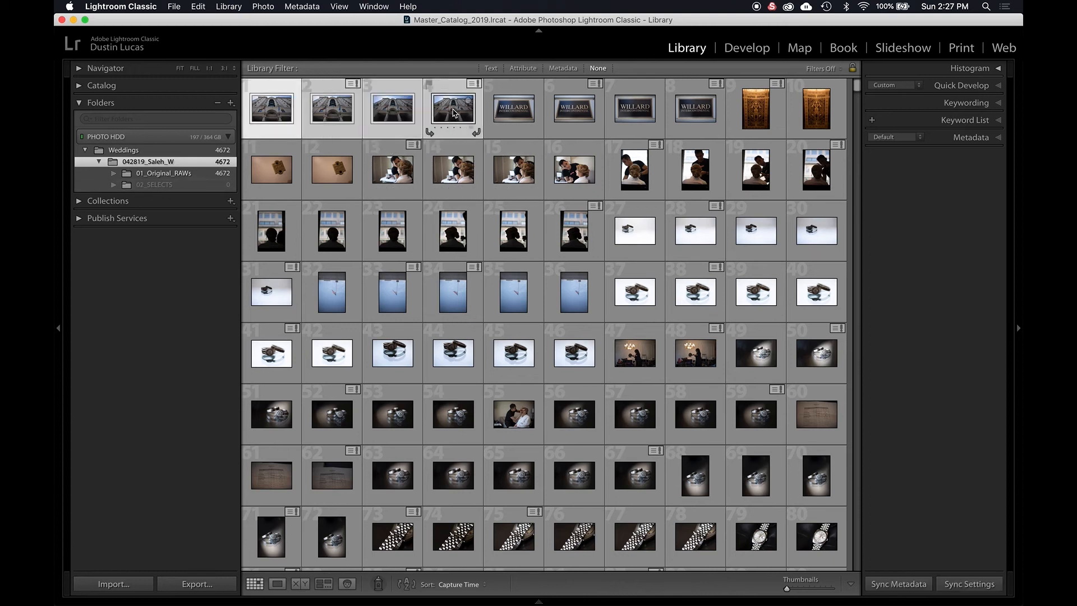
{"action": "left_click_drag", "start_coordinate": [332, 112], "coordinate": [196, 172]}
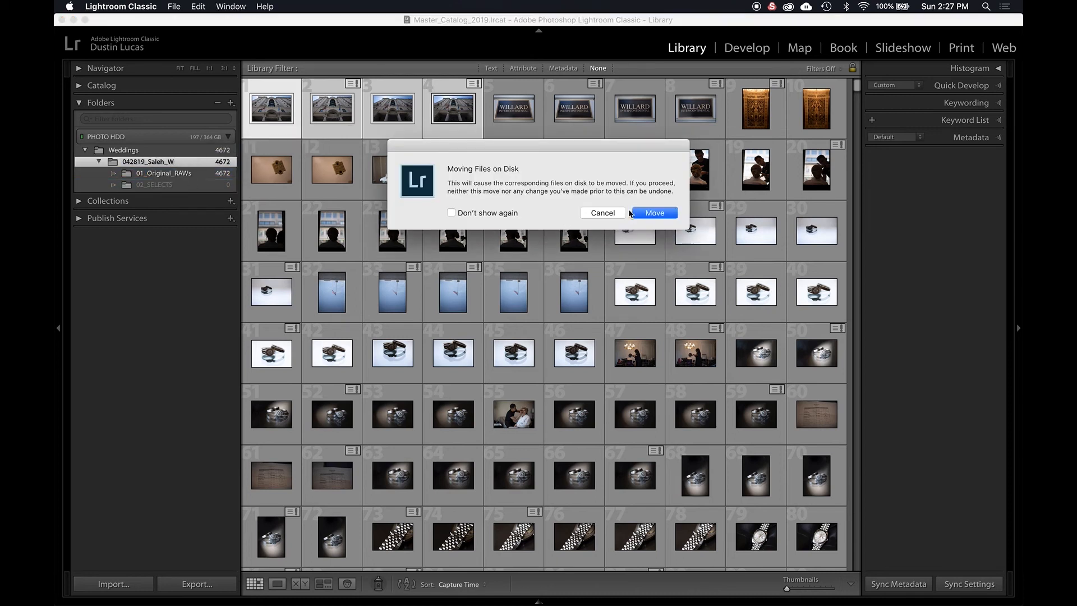
{"action": "left_click", "coordinate": [654, 213]}
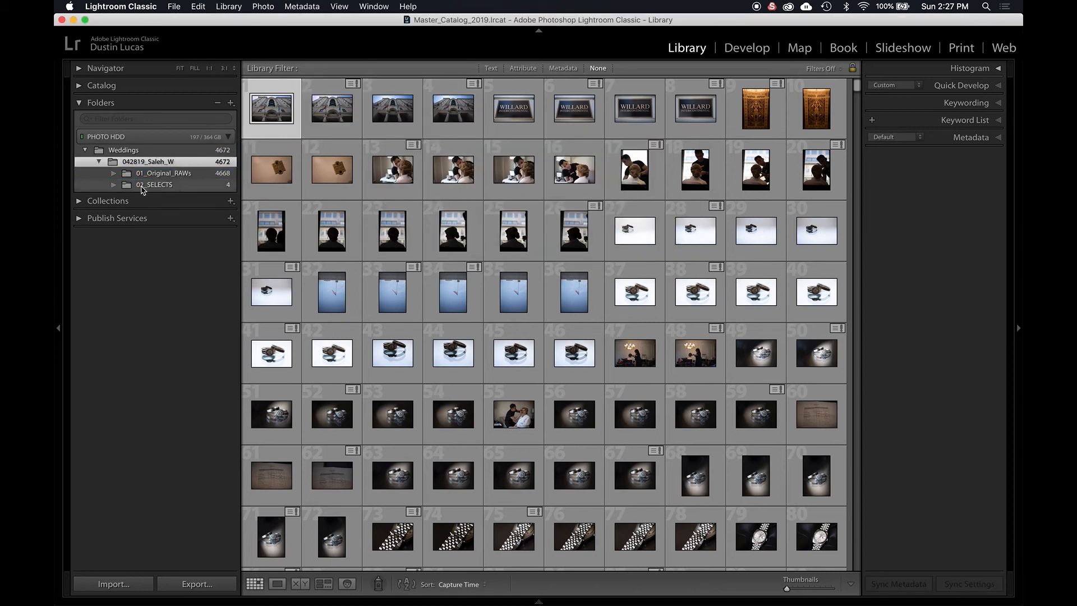
Step: Switch to Finder and check 01_Original_RAWs and 02_SELECTS in the 042819 wedding folder under Working_2019 > Weddings on PHOTO HDD
{"action": "key", "text": "super+Tab"}
{"action": "key", "text": "super+Tab"}
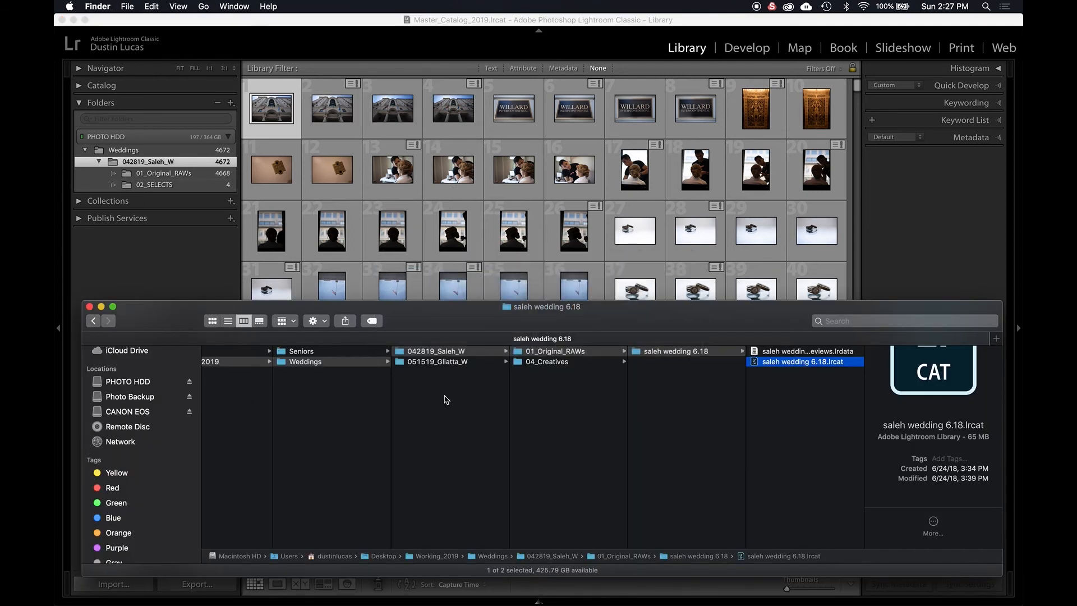
{"action": "left_click", "coordinate": [635, 418]}
{"action": "left_click", "coordinate": [464, 438]}
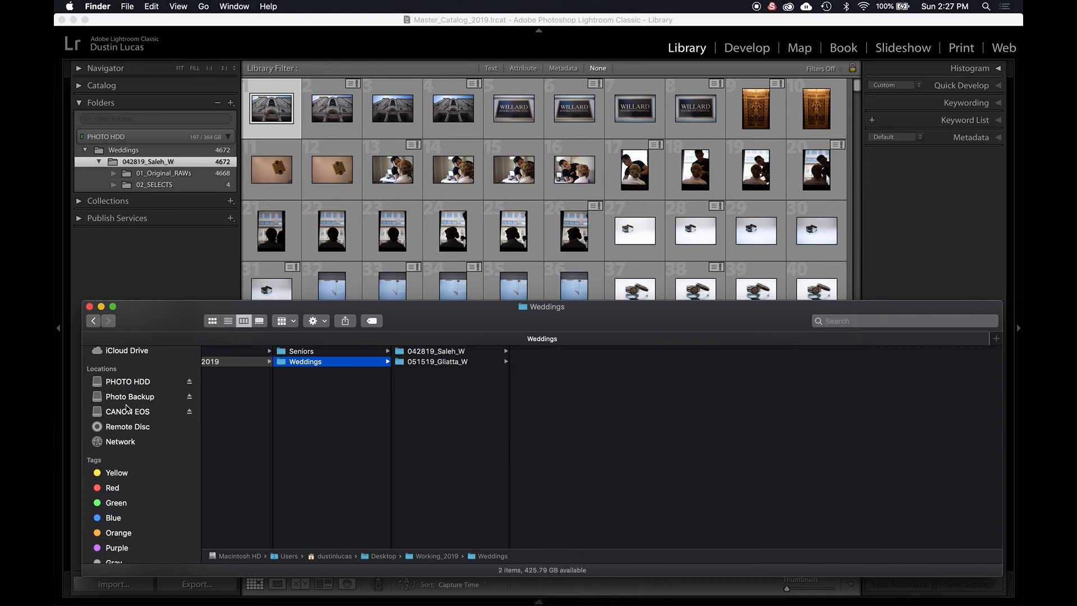
{"action": "left_click", "coordinate": [129, 384]}
{"action": "left_click", "coordinate": [241, 362]}
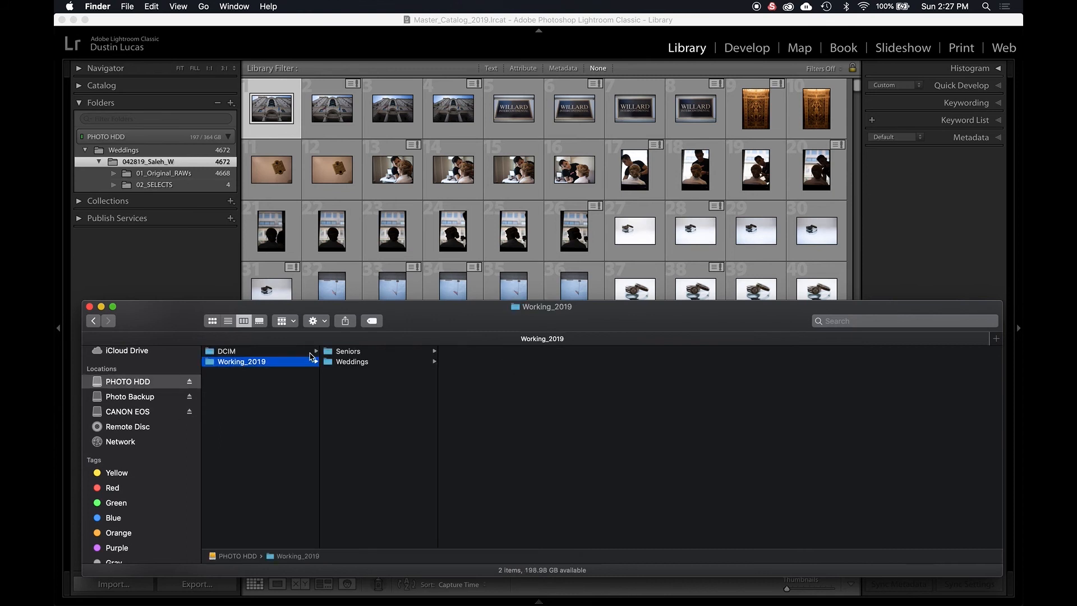
{"action": "left_click", "coordinate": [348, 362]}
{"action": "left_click", "coordinate": [472, 352]}
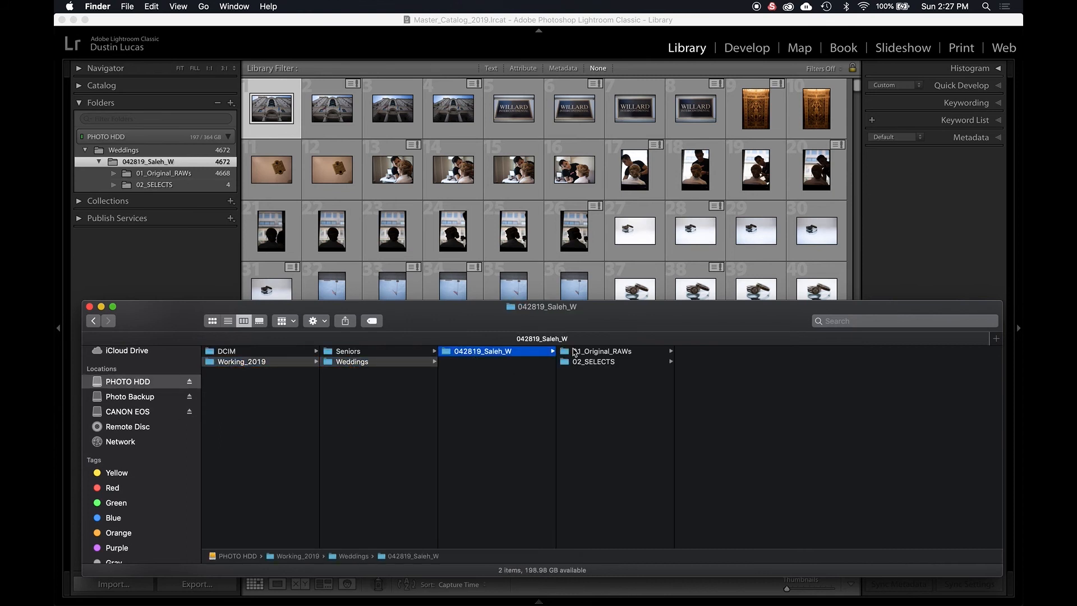
{"action": "left_click", "coordinate": [599, 363]}
{"action": "key", "text": "Up"}
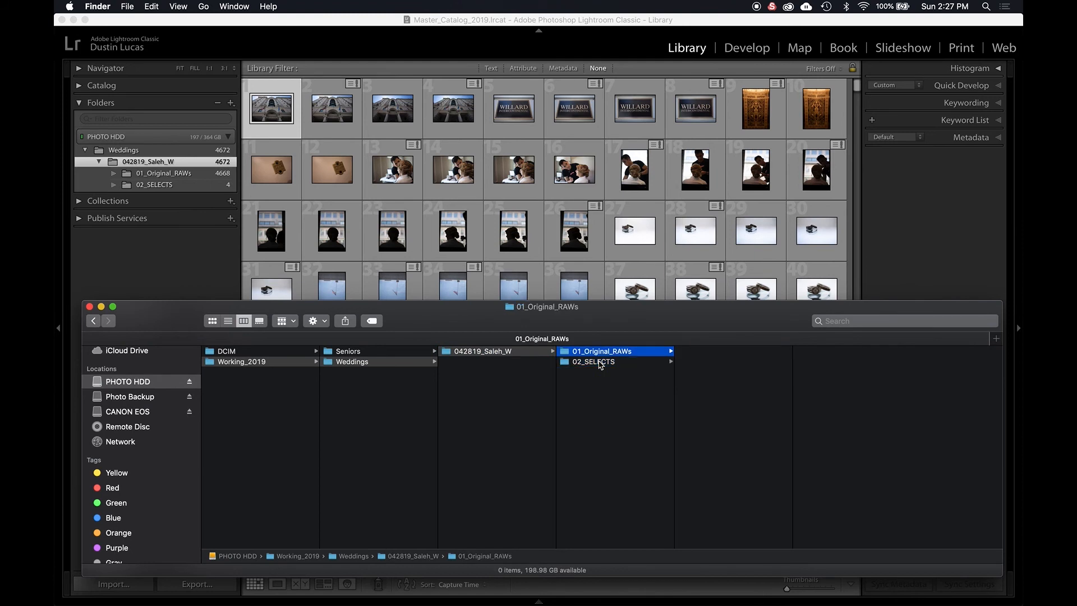
{"action": "left_click", "coordinate": [599, 363]}
Step: Return to Lightroom Classic and create a subfolder named 03_FINALS inside the 042819 wedding folder
{"action": "left_click", "coordinate": [182, 259]}
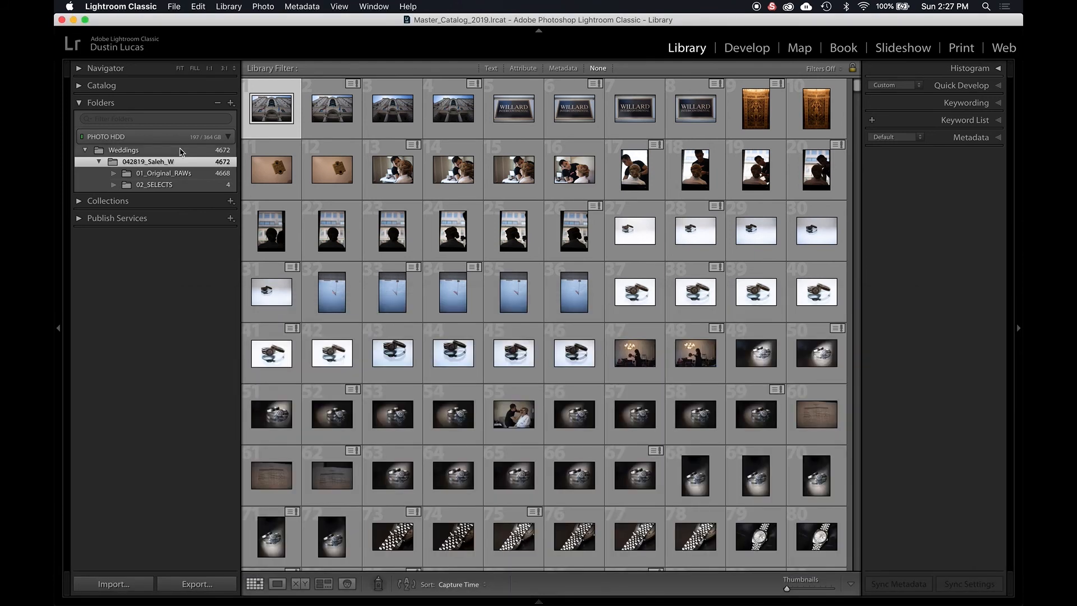
{"action": "left_click", "coordinate": [229, 103]}
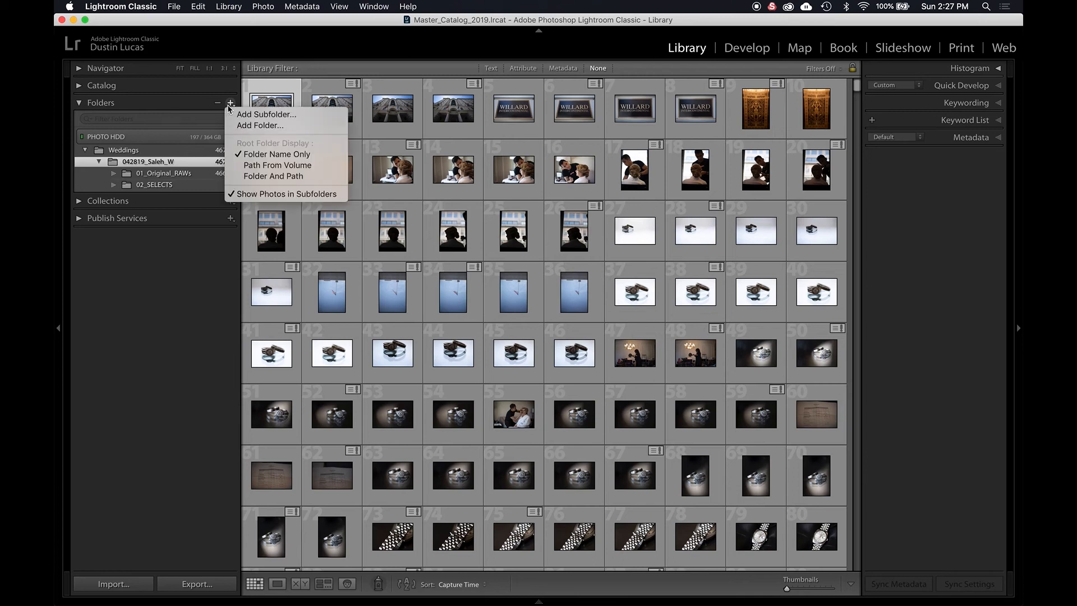
{"action": "left_click", "coordinate": [264, 115]}
{"action": "type", "text": "03_FINALS"}
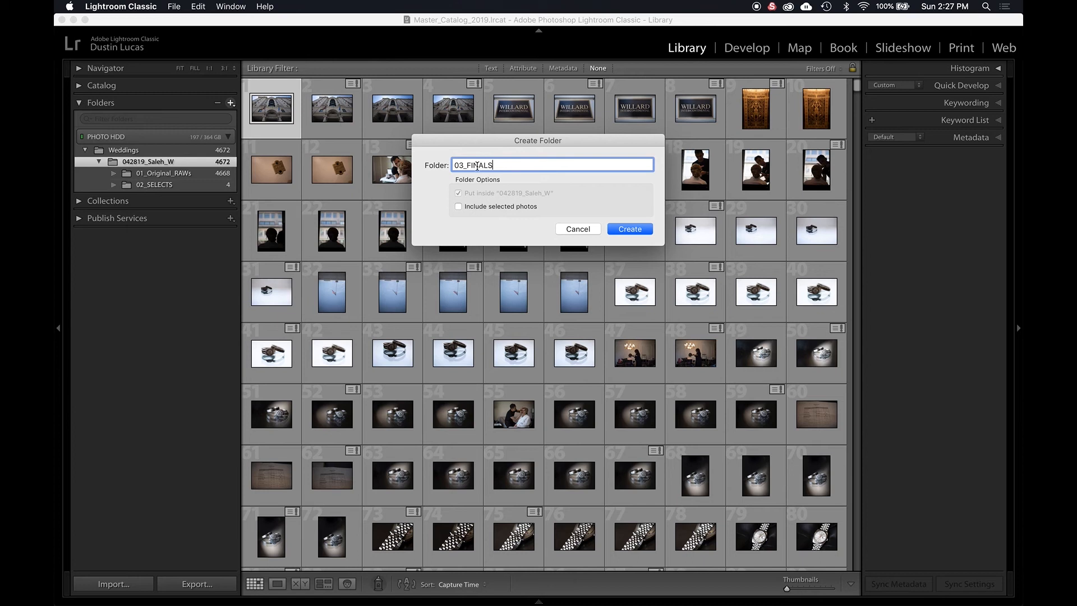
{"action": "left_click", "coordinate": [628, 230]}
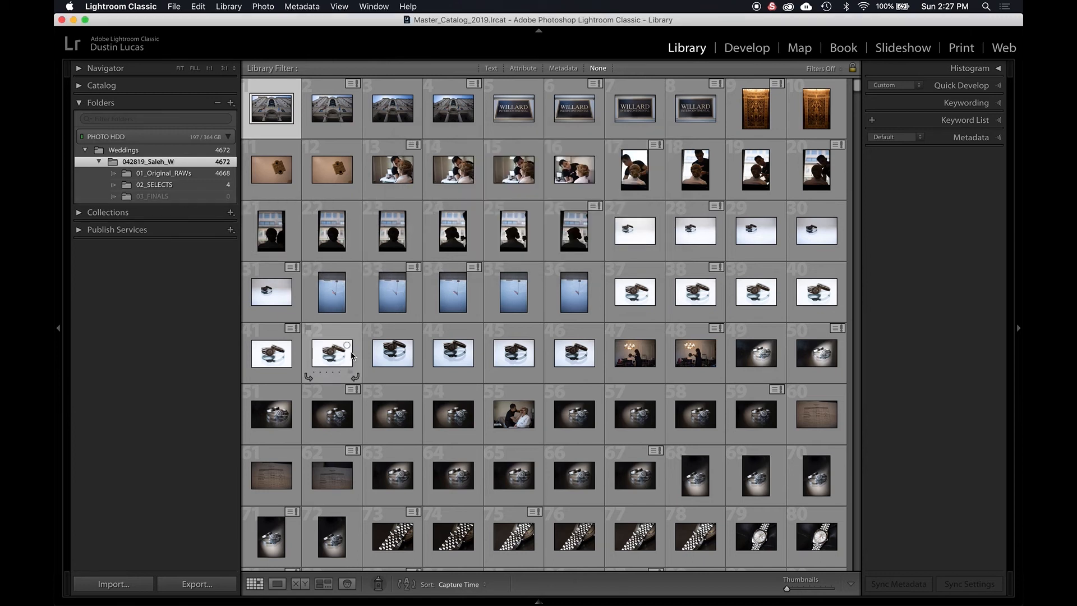
Step: Move photos 44 through 57 of the grid into the 03_FINALS folder on disk
{"action": "left_click", "coordinate": [394, 433]}
{"action": "key", "text": "super+z"}
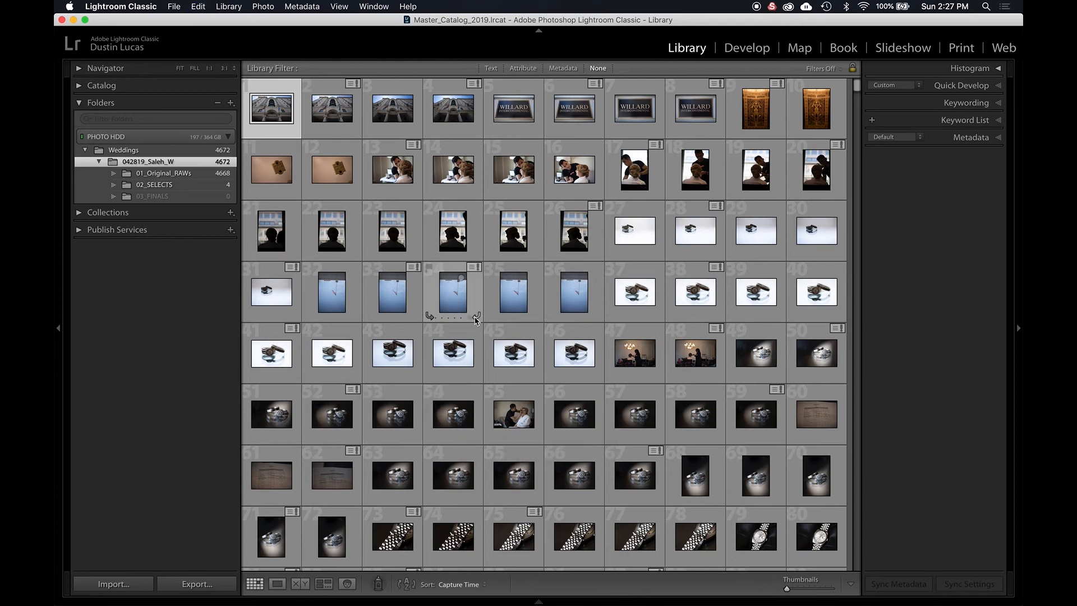
{"action": "left_click", "coordinate": [452, 359]}
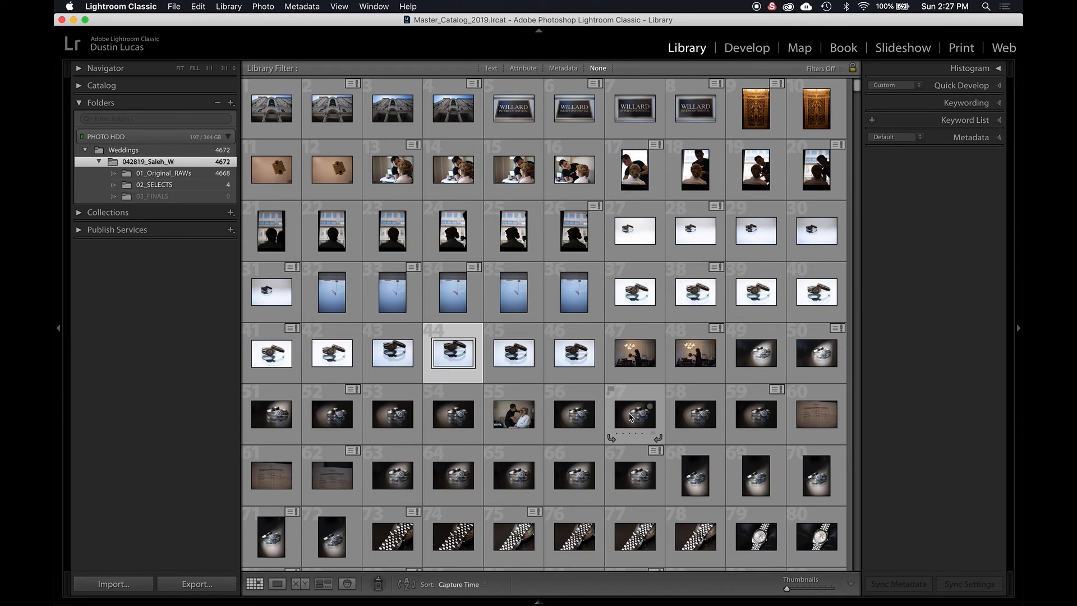
{"action": "left_click", "coordinate": [630, 416], "text": "shift"}
{"action": "left_click_drag", "start_coordinate": [445, 348], "coordinate": [152, 203]}
{"action": "key", "text": "Return"}
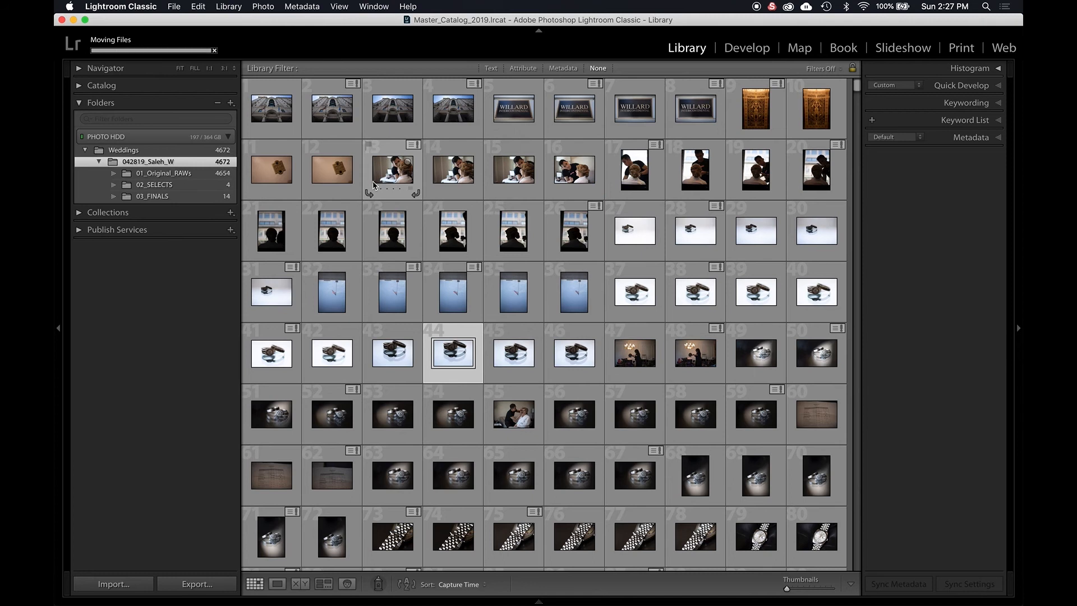
Step: Switch to Finder and inspect the contents of 03_FINALS and 01_Original_RAWs on PHOTO HDD
{"action": "key", "text": "super+Tab"}
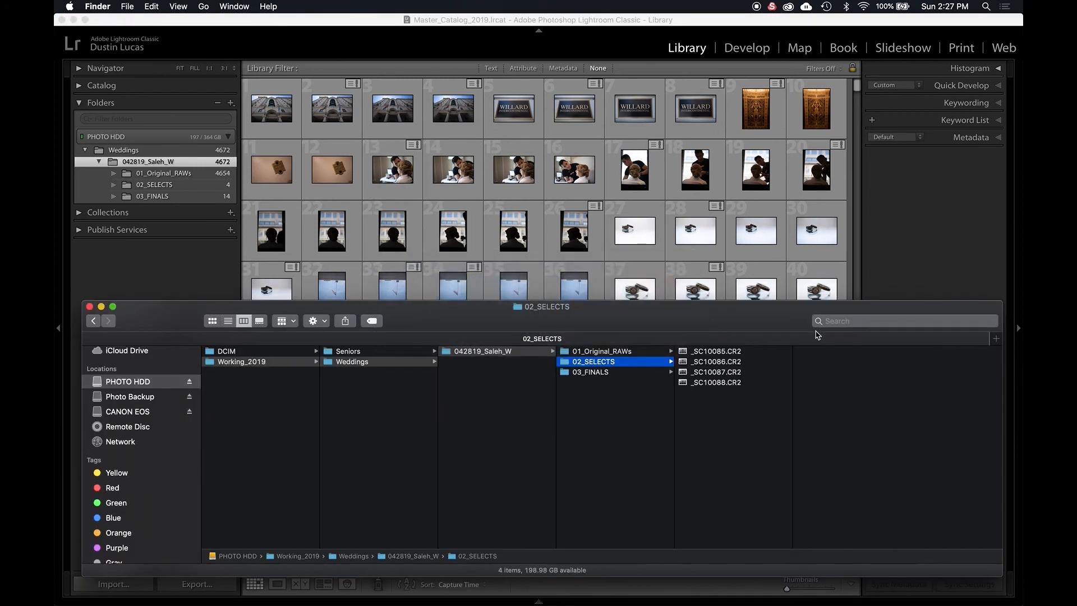
{"action": "left_click", "coordinate": [615, 374]}
{"action": "left_click", "coordinate": [609, 354]}
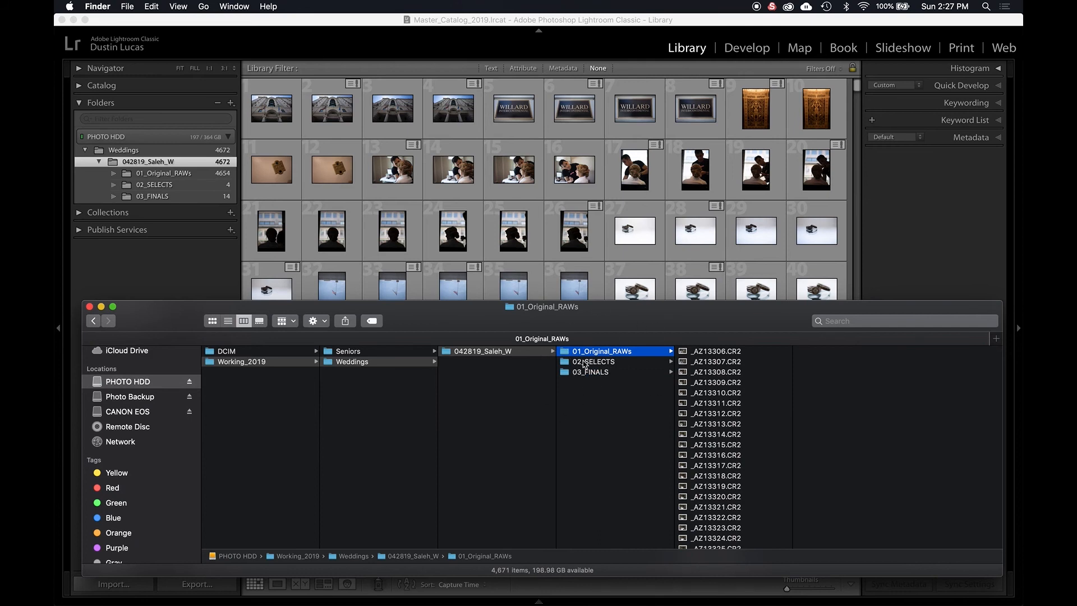
Step: Return to Lightroom Classic and create a subfolder named 04_Creatives inside the 042819 wedding folder
{"action": "left_click", "coordinate": [446, 48]}
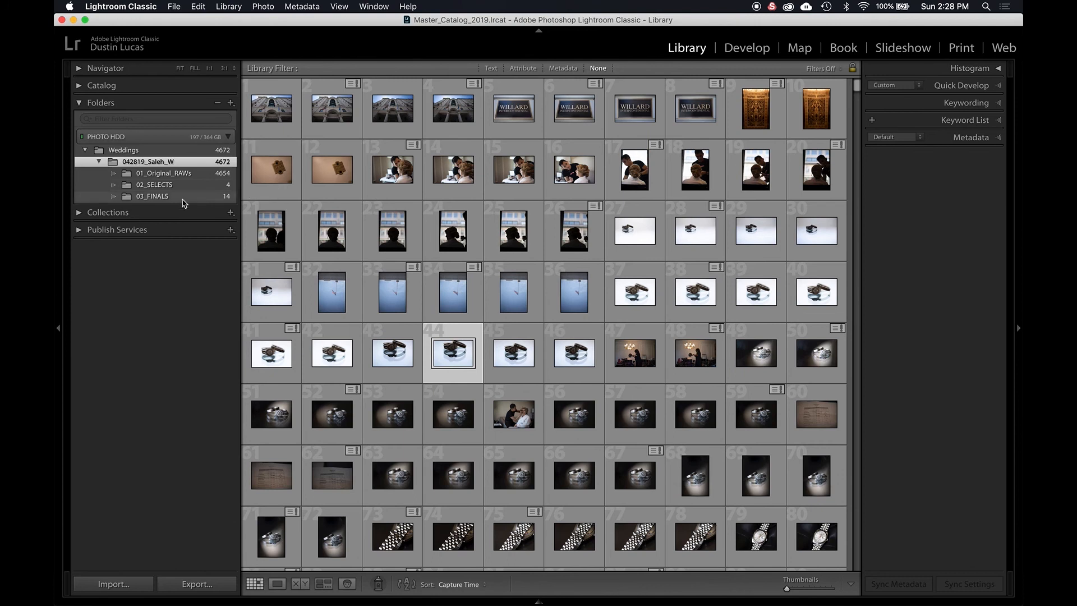
{"action": "left_click", "coordinate": [230, 103]}
{"action": "left_click", "coordinate": [241, 114]}
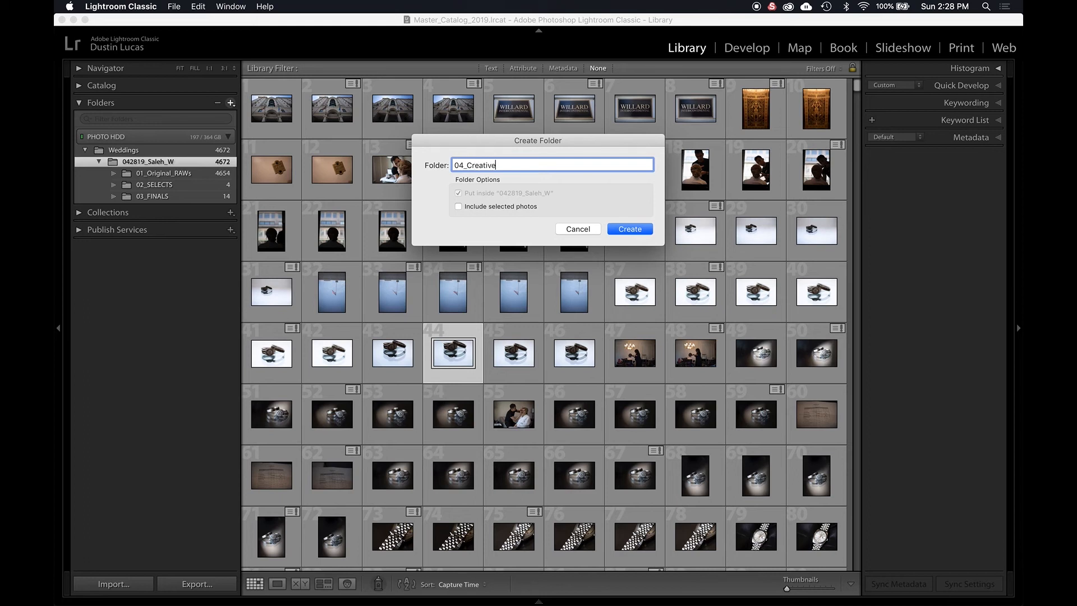
{"action": "left_click", "coordinate": [641, 231]}
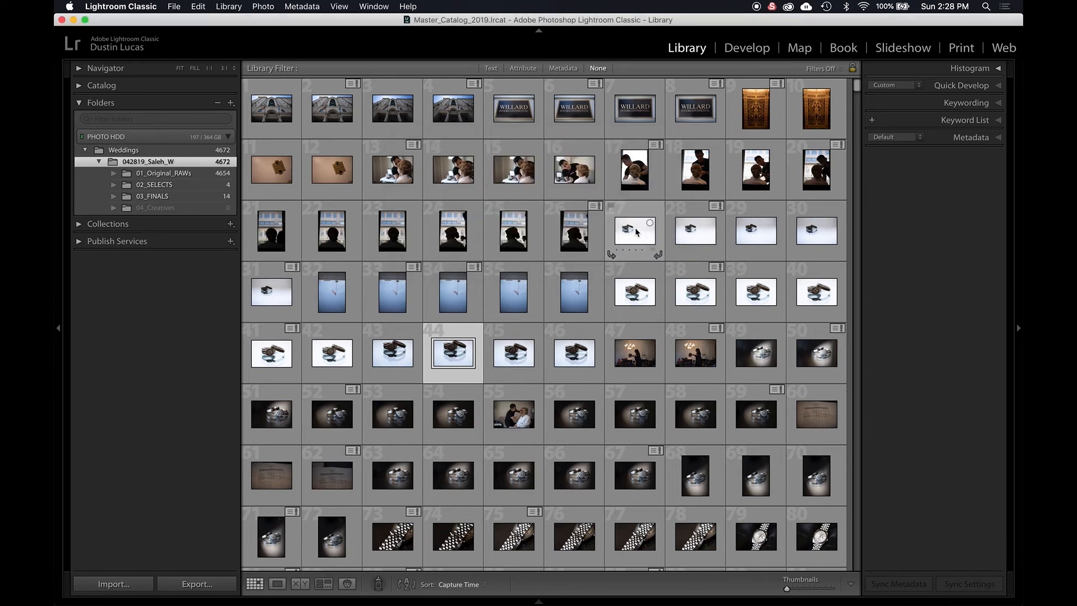
Step: Create a subfolder named 05_Blog inside the 042819 wedding folder
{"action": "left_click", "coordinate": [231, 105]}
{"action": "left_click", "coordinate": [240, 114]}
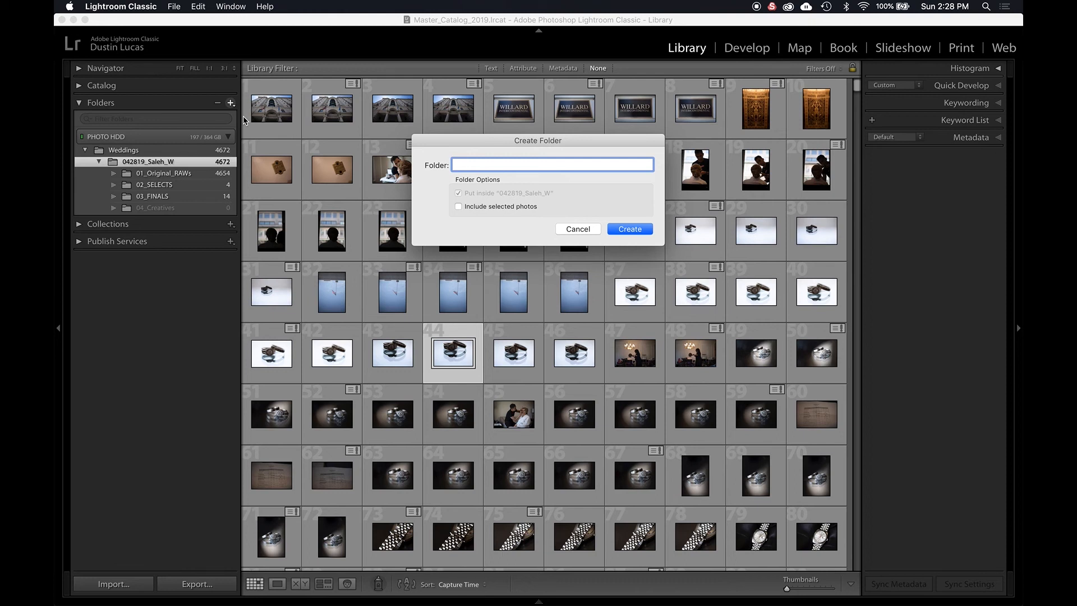
{"action": "type", "text": "05_Blog"}
{"action": "left_click", "coordinate": [630, 230]}
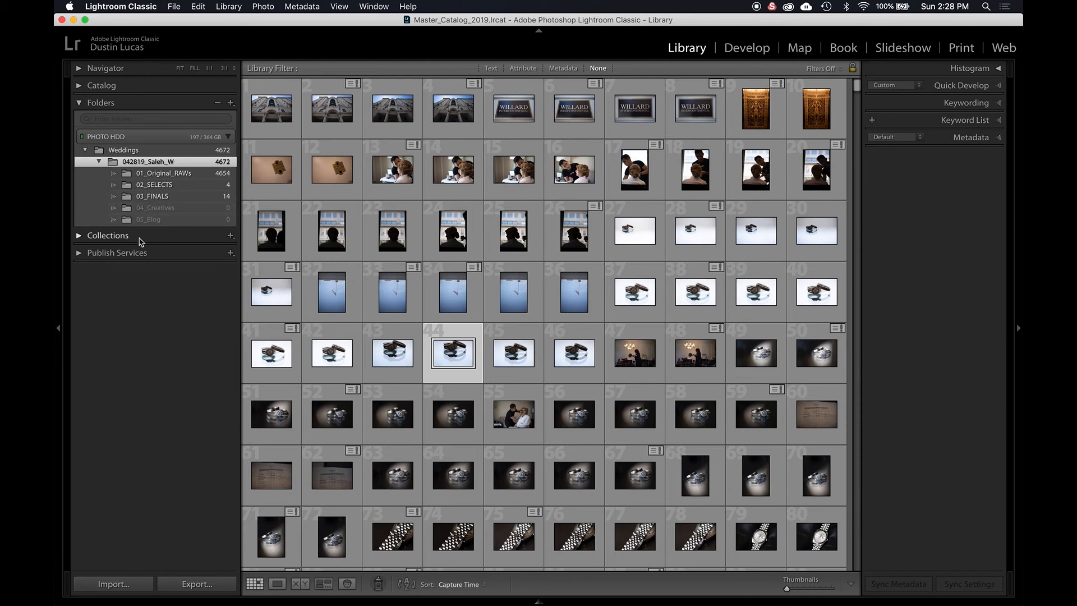
Step: Expand the collections list and compare the photos stored in the 01_Original_RAWs, 02_SELECTS and 03_FINALS folders
{"action": "left_click", "coordinate": [120, 240]}
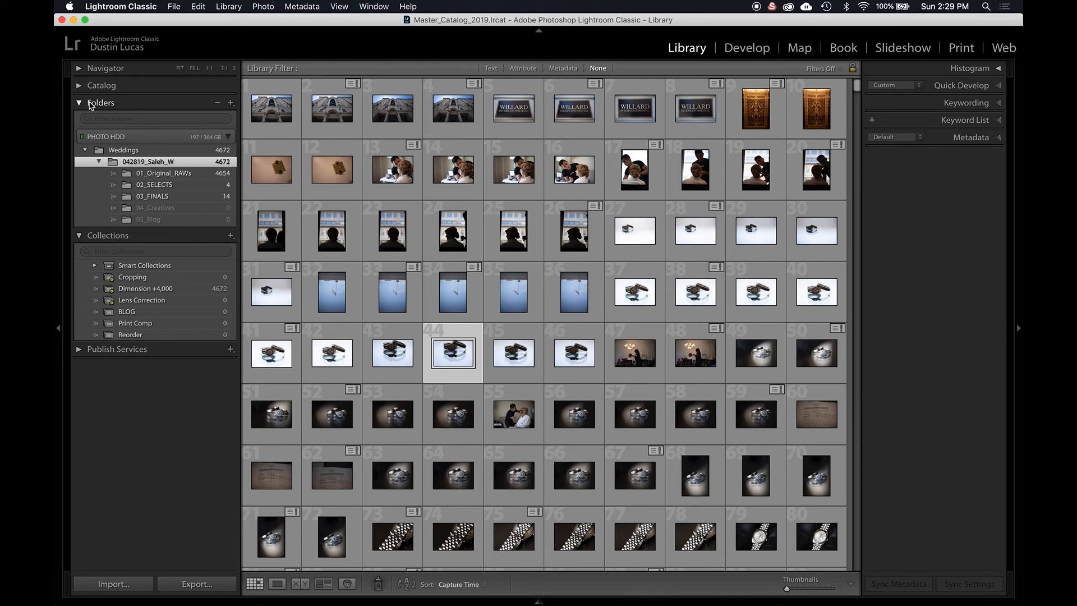
{"action": "left_click", "coordinate": [161, 186]}
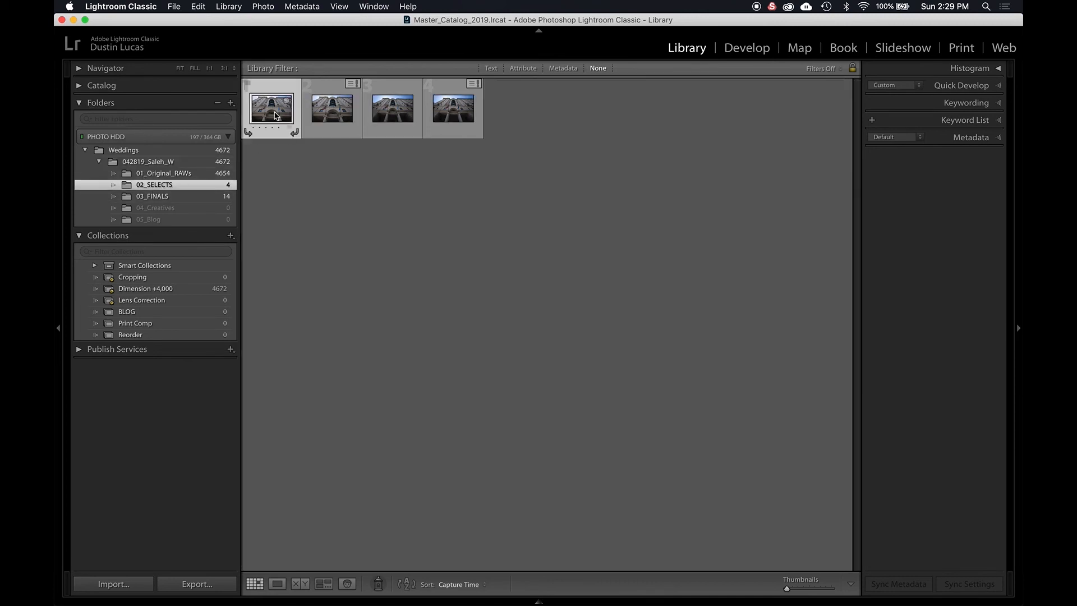
{"action": "left_click", "coordinate": [161, 175]}
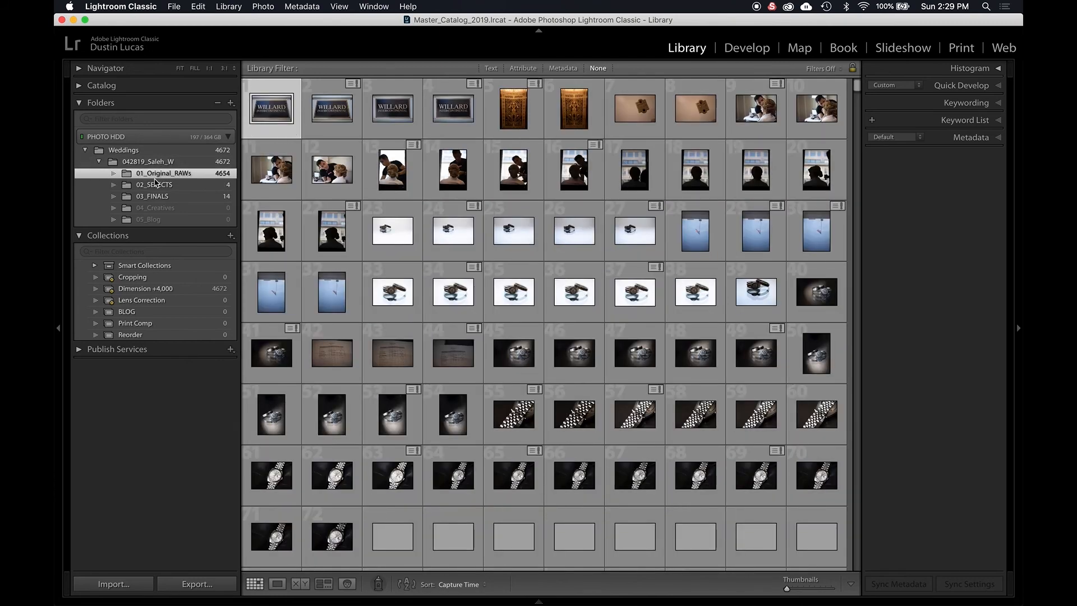
{"action": "left_click", "coordinate": [155, 196]}
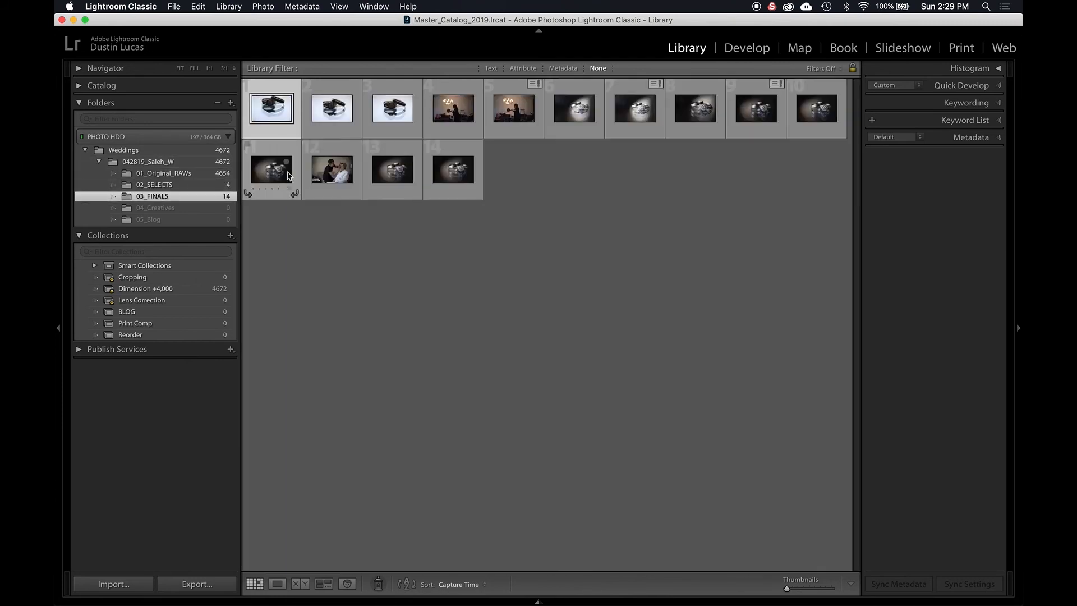
{"action": "left_click", "coordinate": [168, 185]}
{"action": "left_click", "coordinate": [175, 174]}
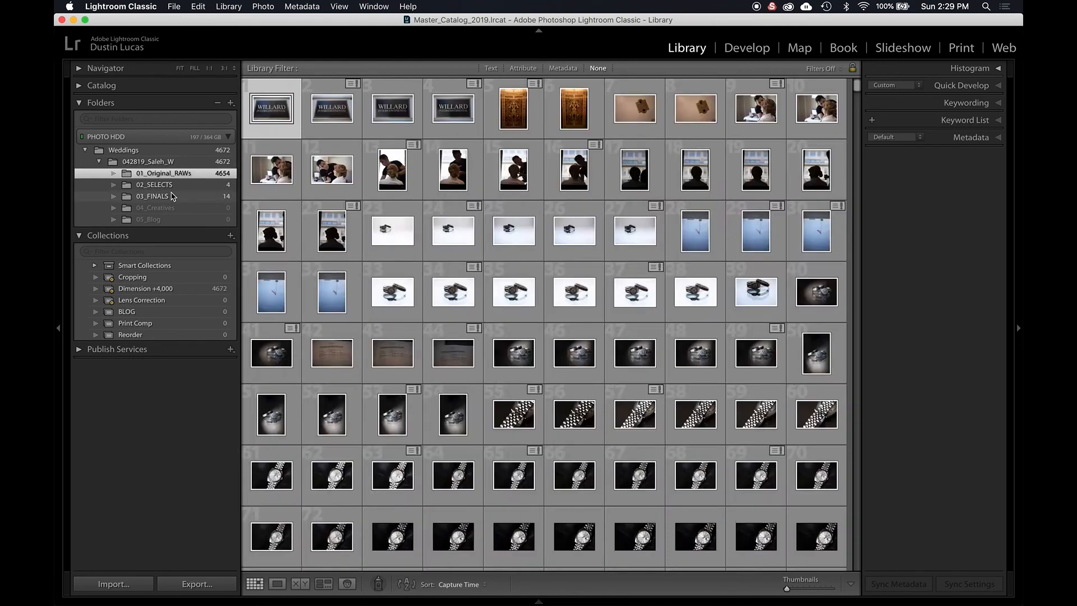
{"action": "left_click", "coordinate": [173, 196]}
{"action": "left_click", "coordinate": [168, 174]}
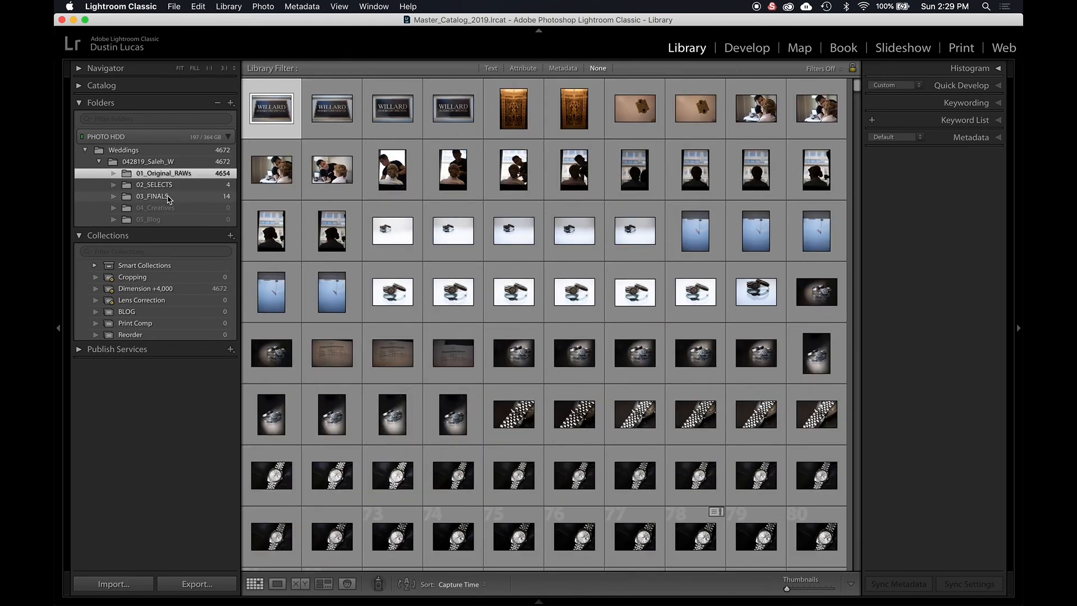
{"action": "left_click", "coordinate": [169, 197]}
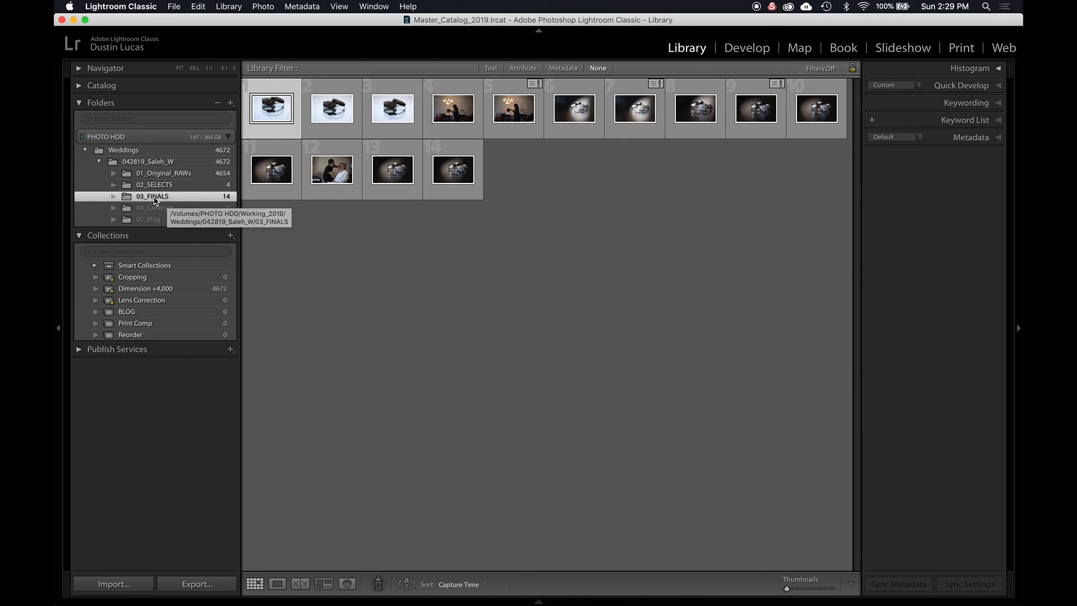
{"action": "key", "text": "Up"}
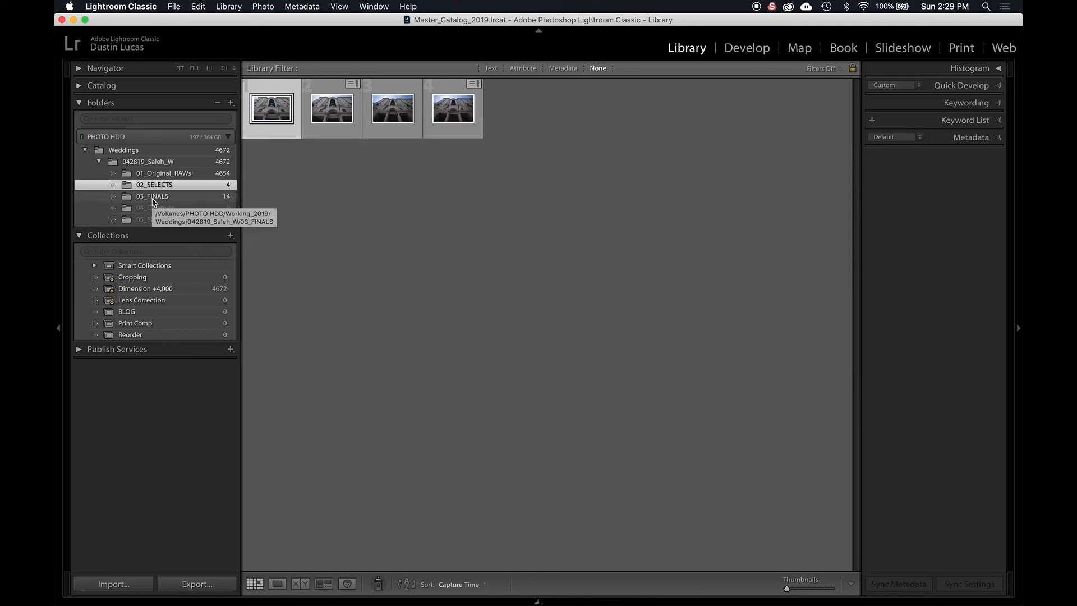
{"action": "left_click", "coordinate": [154, 197]}
{"action": "key", "text": "Up"}
{"action": "key", "text": "Up"}
{"action": "key", "text": "Down"}
{"action": "key", "text": "Down"}
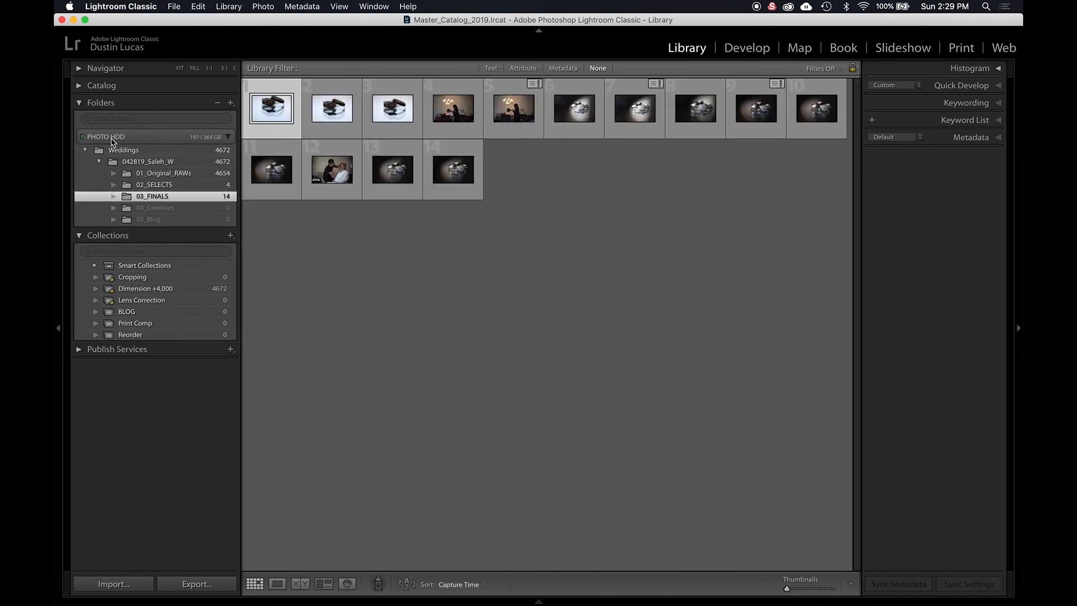
Step: Open the photo import window to review its second-copy and destination settings, and close it without importing
{"action": "left_click", "coordinate": [131, 583]}
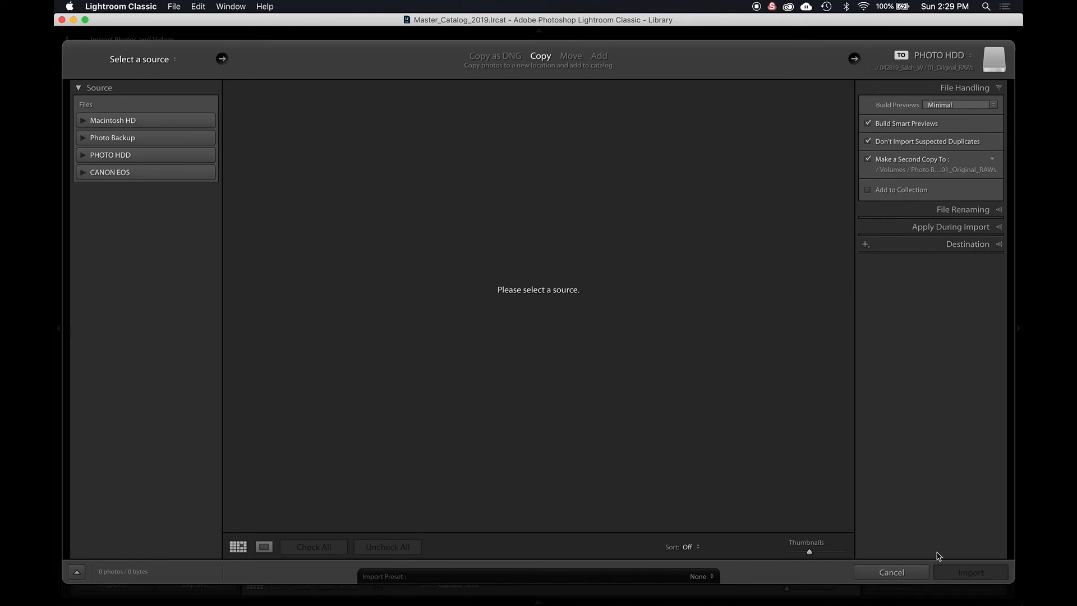
{"action": "left_click", "coordinate": [925, 571]}
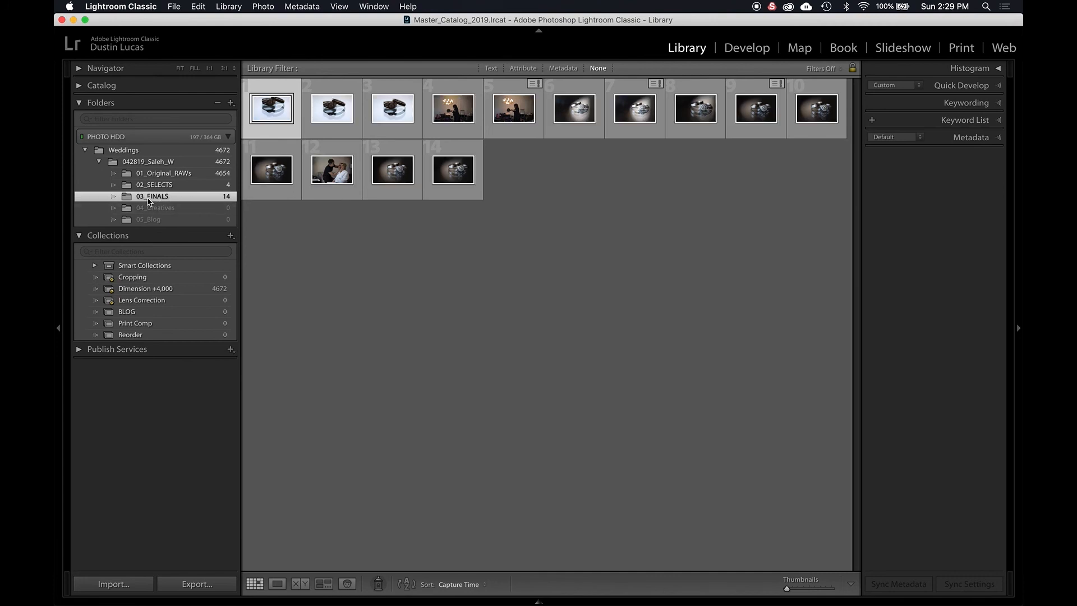
Step: Switch to Finder and copy the 02_SELECTS through 05_Blog folders from PHOTO HDD into the 042819 wedding folder on Photo Backup
{"action": "key", "text": "super+Tab"}
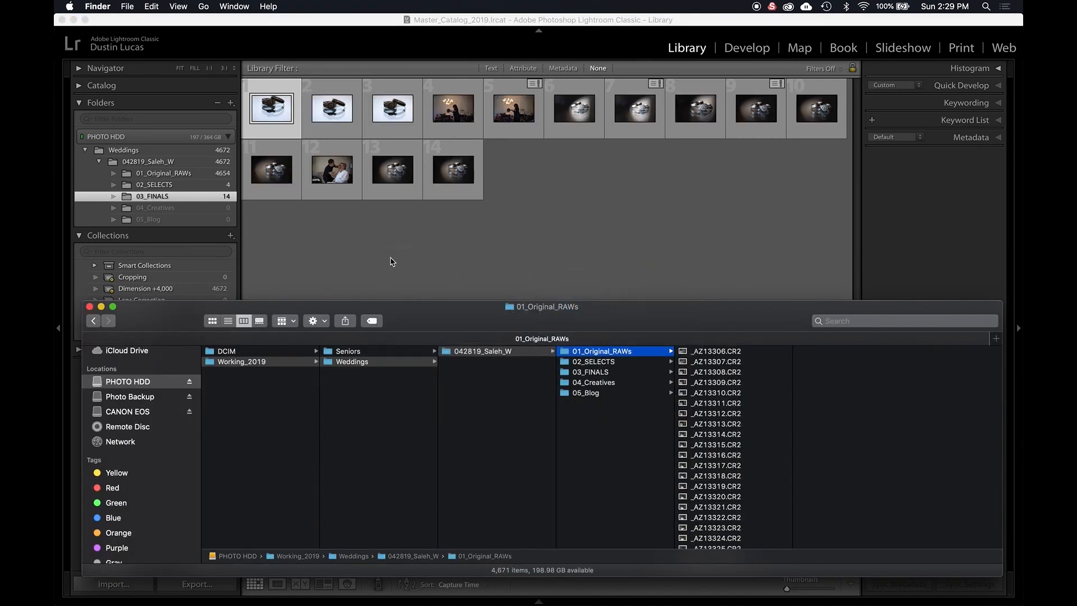
{"action": "left_click", "coordinate": [602, 362]}
{"action": "left_click", "coordinate": [598, 393], "text": "shift"}
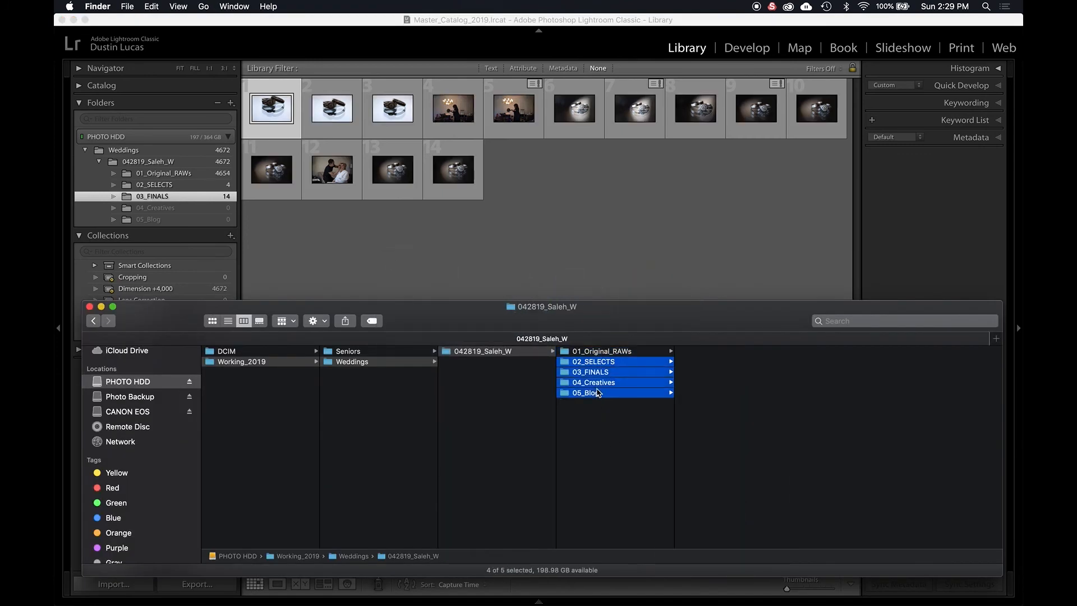
{"action": "left_click", "coordinate": [143, 397]}
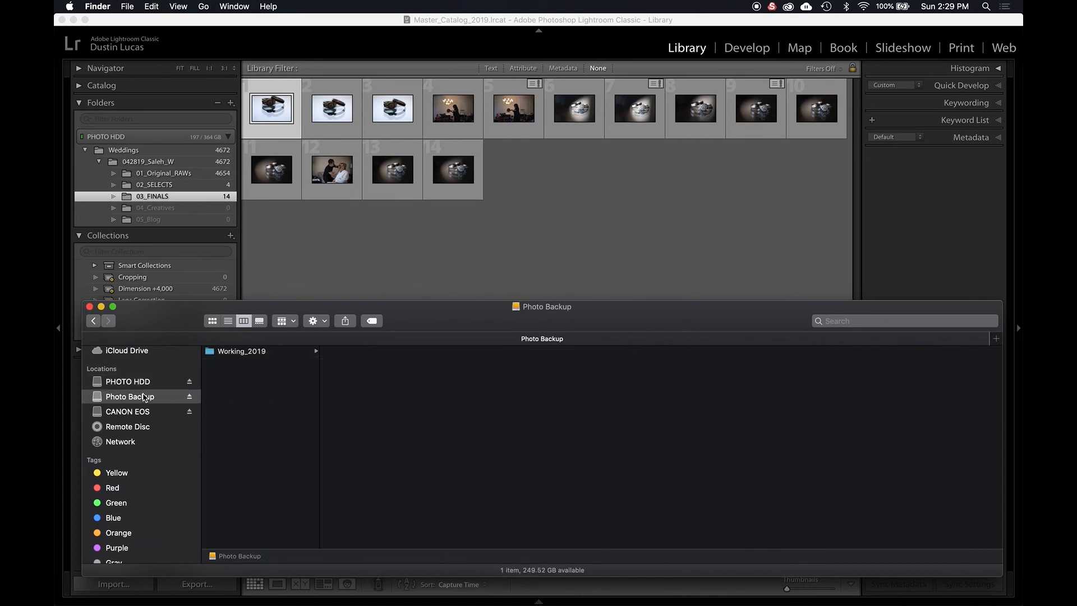
{"action": "key", "text": "Down"}
{"action": "key", "text": "Right"}
{"action": "key", "text": "Down"}
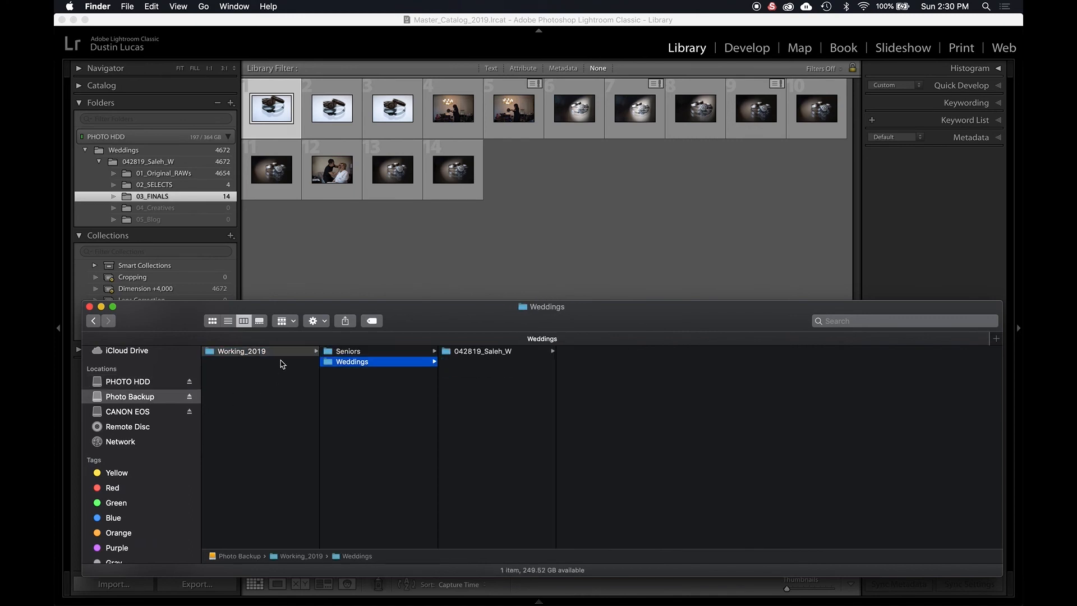
{"action": "key", "text": "Right"}
{"action": "key", "text": "super+v"}
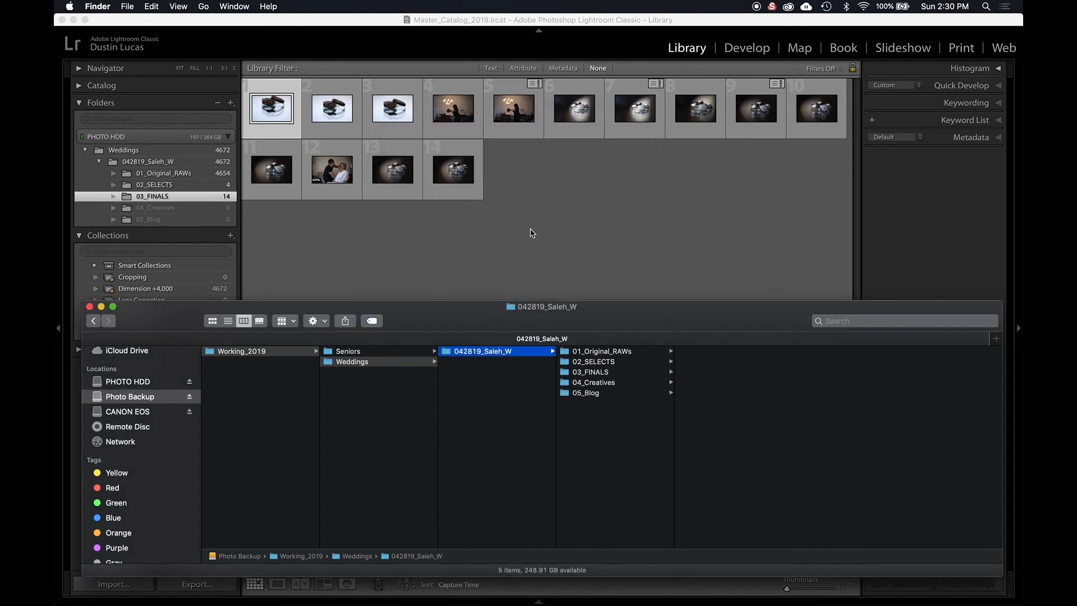
Step: Return to Lightroom Classic and add the first 14 photos of 01_Original_RAWs to the Print Comp collection
{"action": "left_click", "coordinate": [413, 235]}
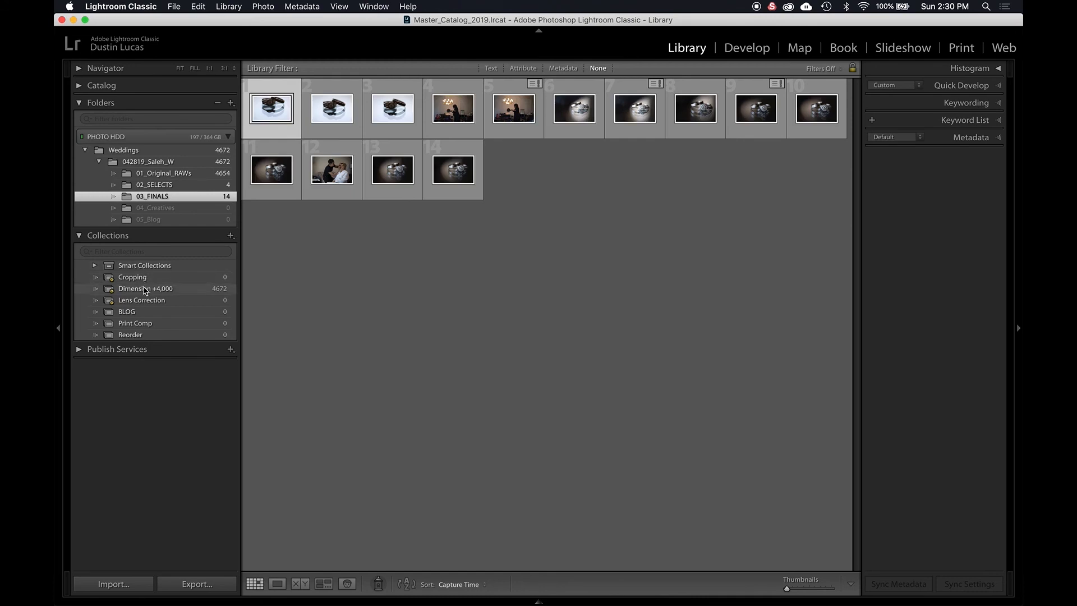
{"action": "left_click", "coordinate": [143, 313]}
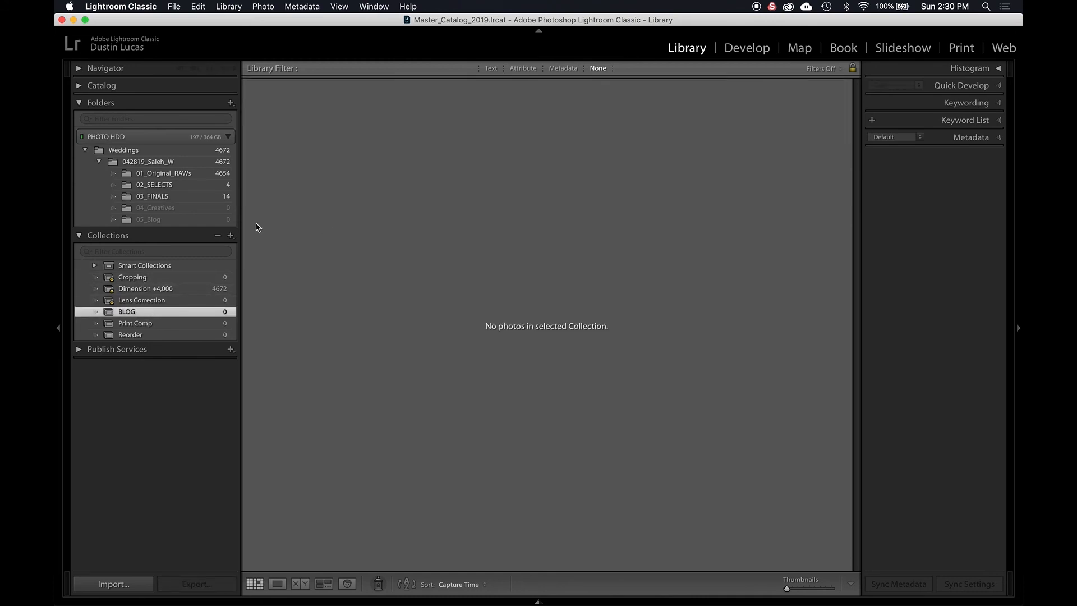
{"action": "left_click", "coordinate": [168, 174]}
{"action": "left_click", "coordinate": [168, 185]}
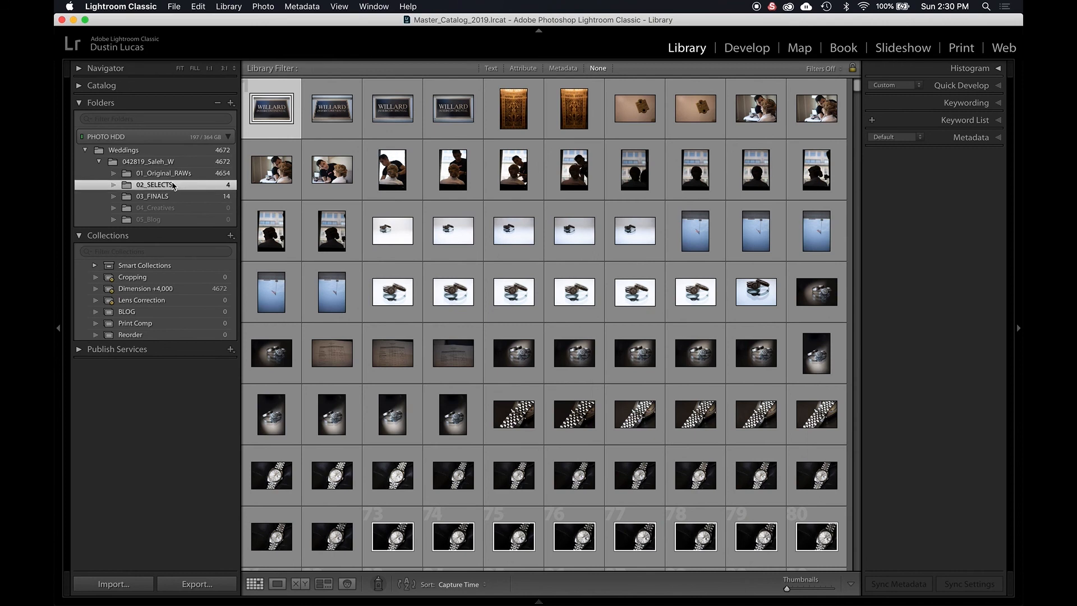
{"action": "left_click", "coordinate": [187, 174]}
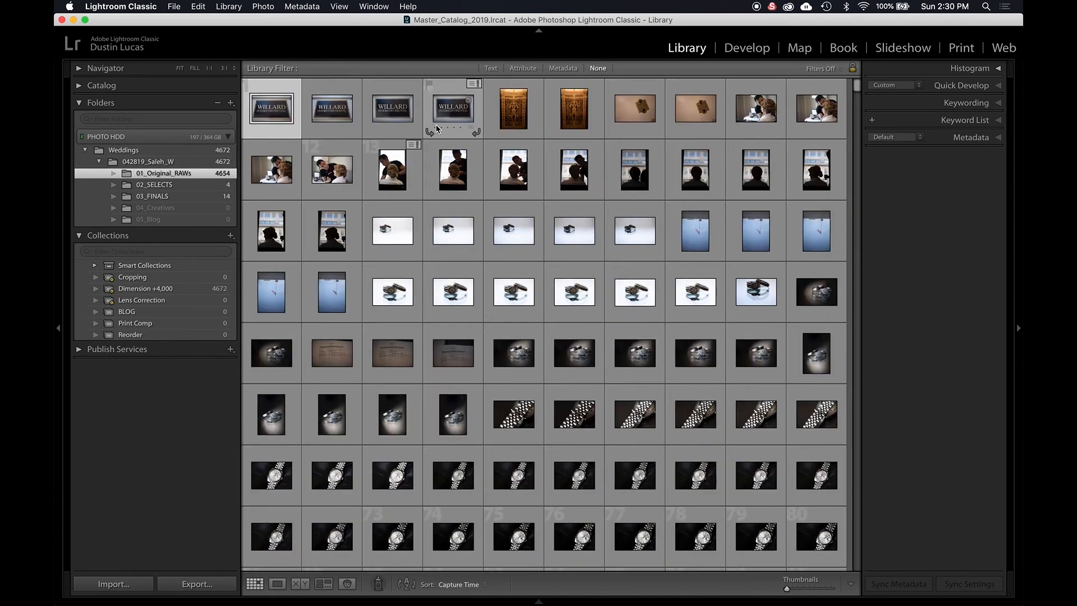
{"action": "left_click", "coordinate": [444, 173], "text": "shift"}
{"action": "left_click_drag", "start_coordinate": [392, 171], "coordinate": [140, 324]}
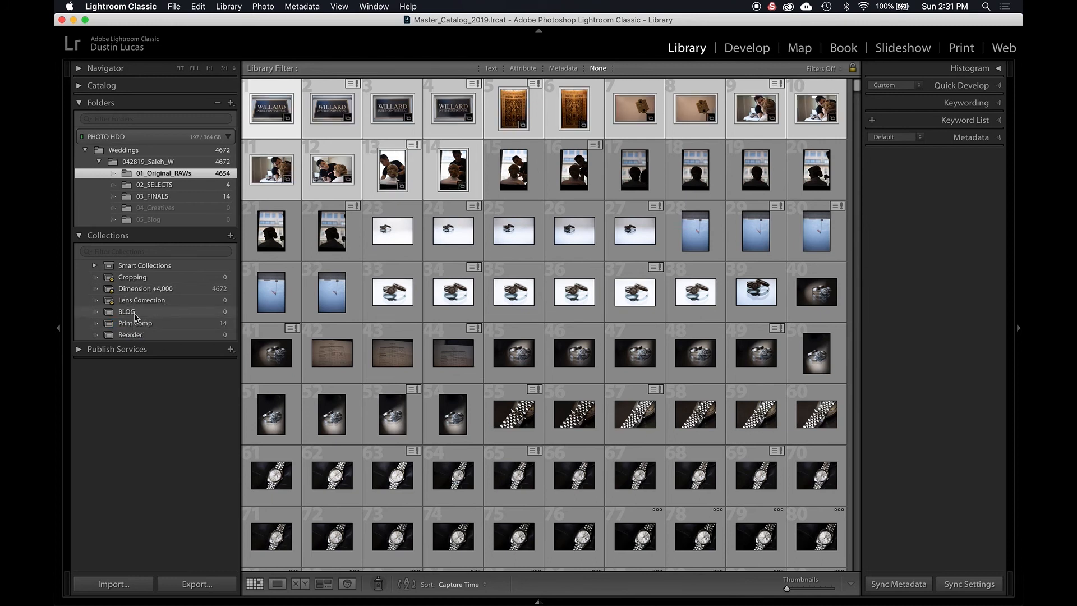
Step: Review the contents of the Print Comp and Reorder collections alongside the 01_Original_RAWs folder
{"action": "left_click", "coordinate": [135, 323]}
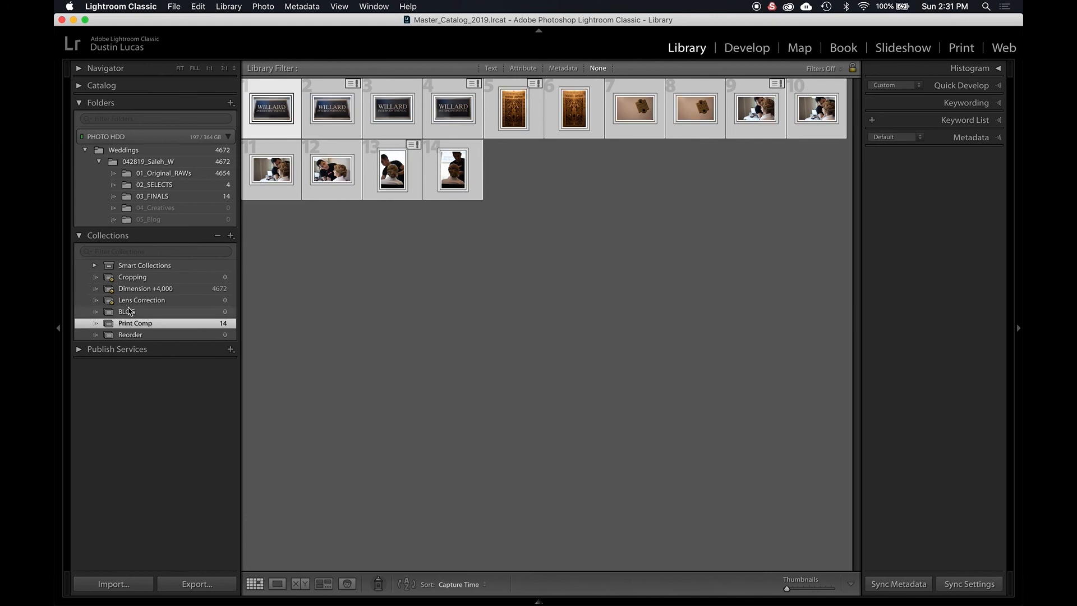
{"action": "left_click", "coordinate": [157, 174]}
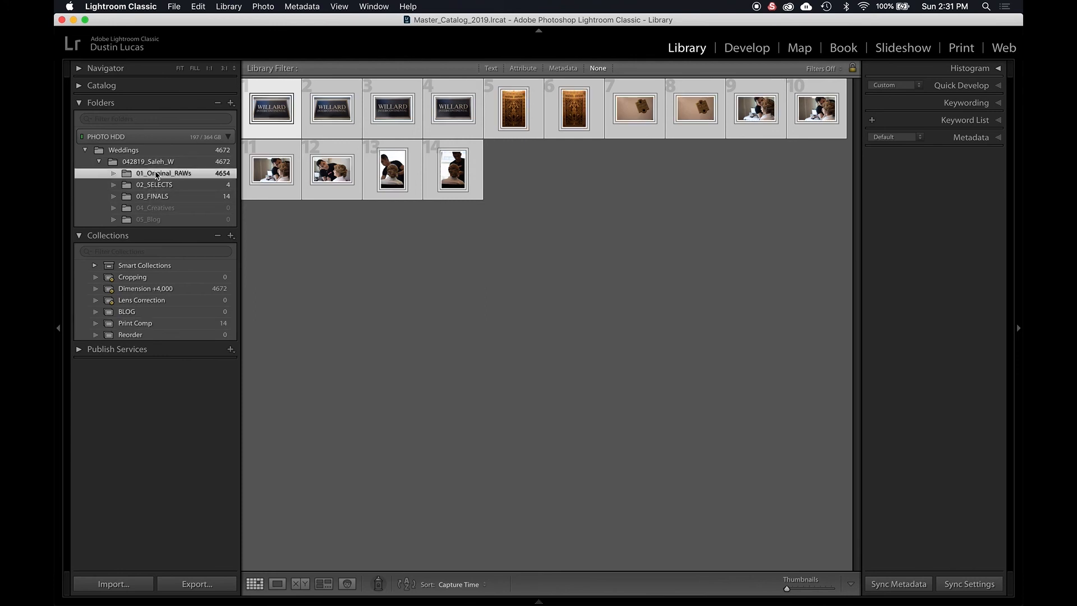
{"action": "left_click", "coordinate": [156, 324]}
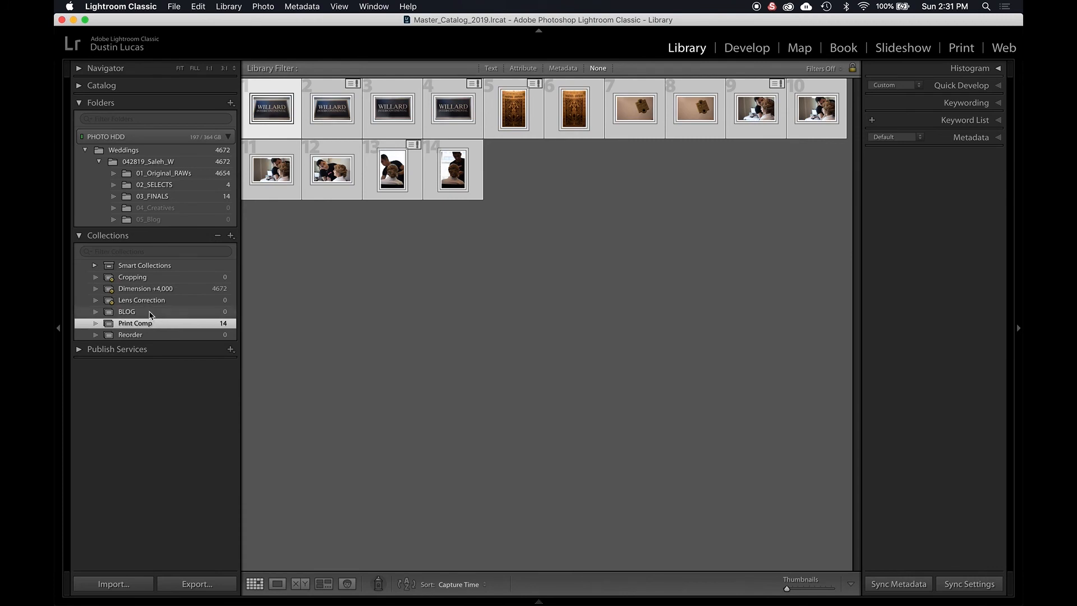
{"action": "left_click", "coordinate": [144, 334]}
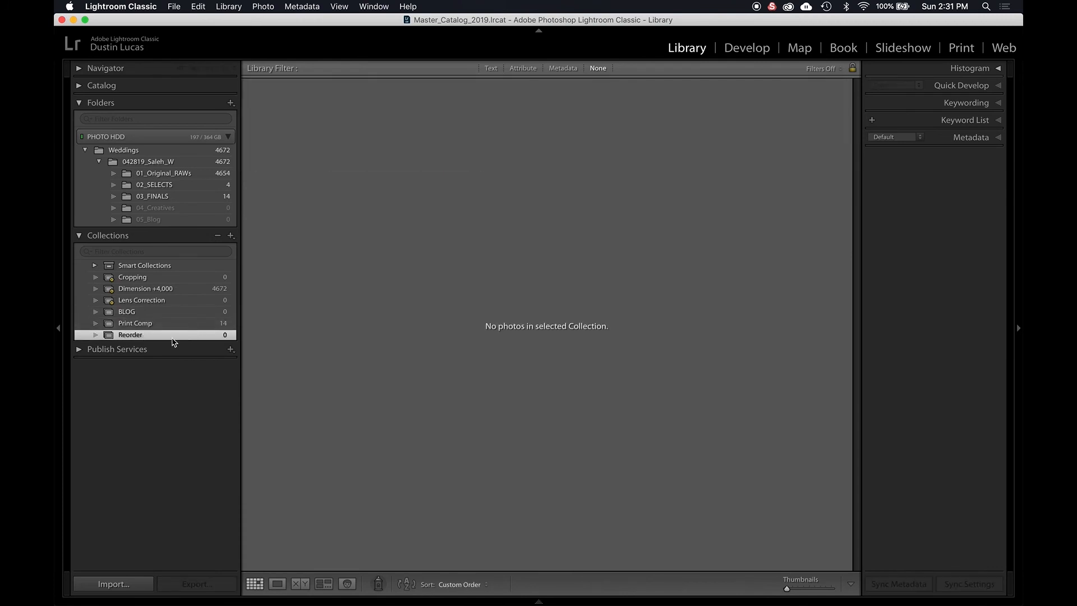
{"action": "left_click", "coordinate": [145, 324]}
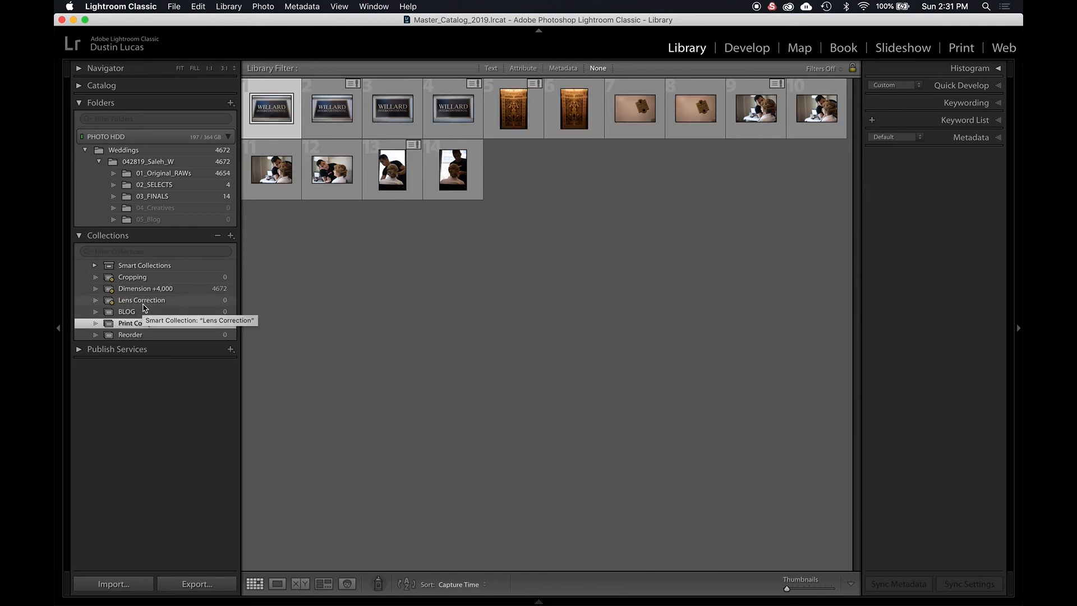
Step: Start a smart collection inside the Smart Collections set with a rule for ratings of at least five stars
{"action": "left_click", "coordinate": [142, 267]}
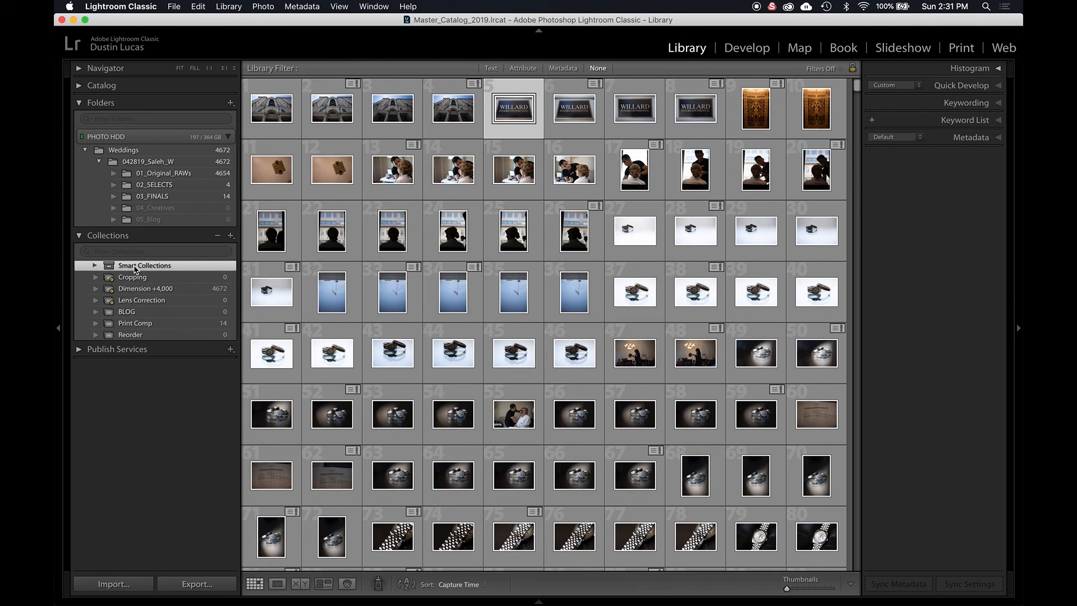
{"action": "left_click", "coordinate": [229, 235]}
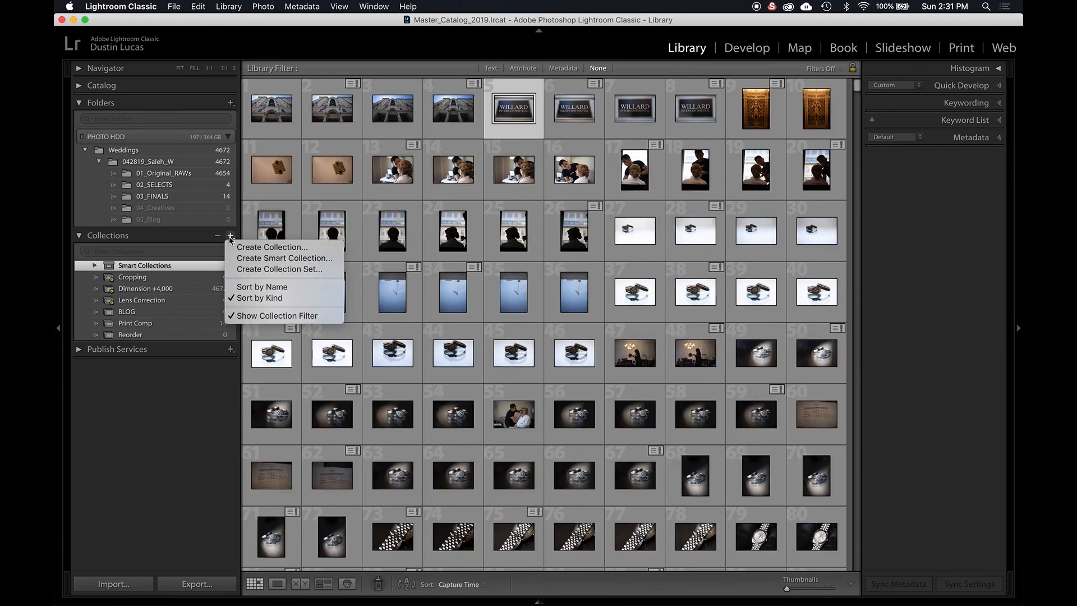
{"action": "left_click", "coordinate": [255, 259]}
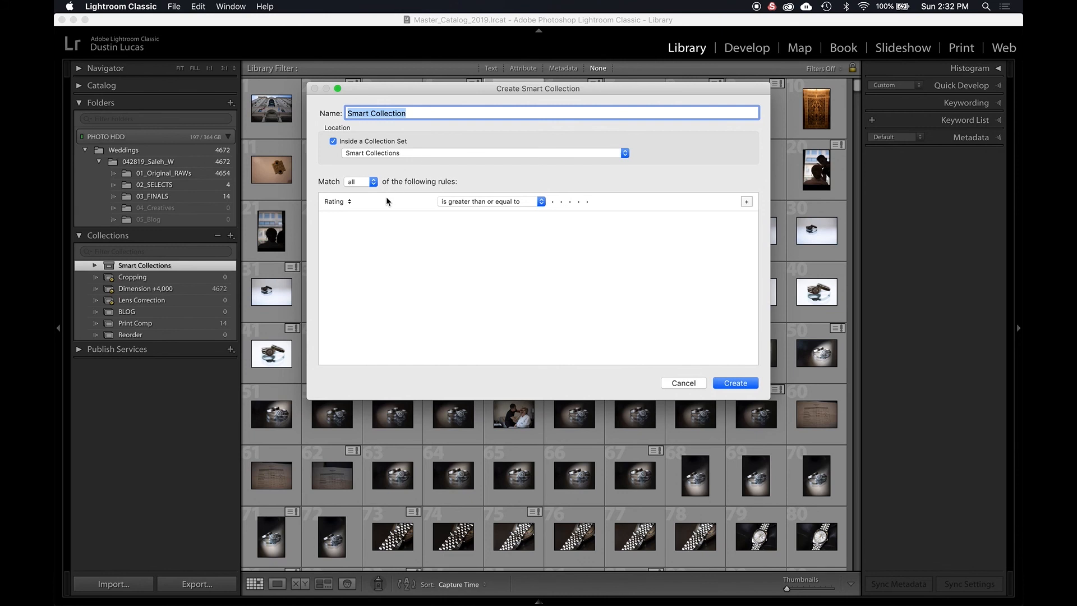
{"action": "left_click", "coordinate": [336, 202]}
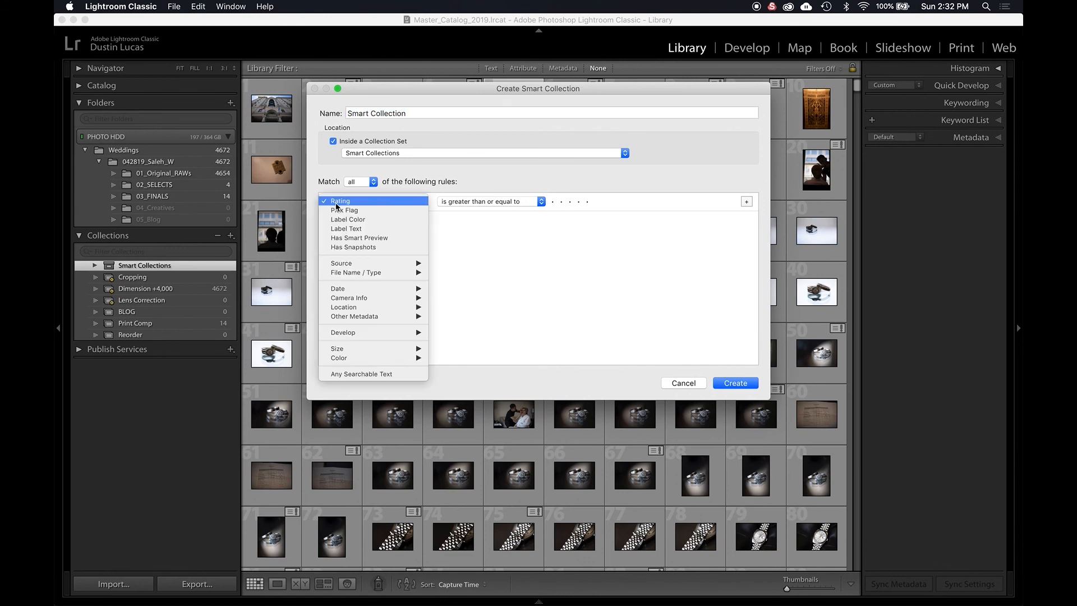
{"action": "left_click", "coordinate": [336, 204]}
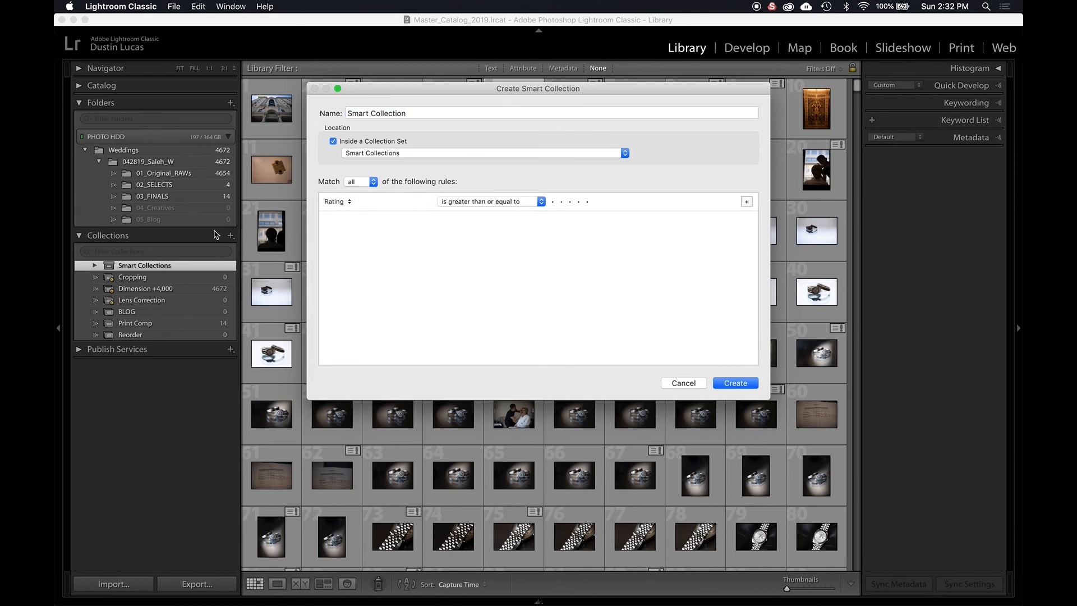
{"action": "left_click", "coordinate": [337, 203]}
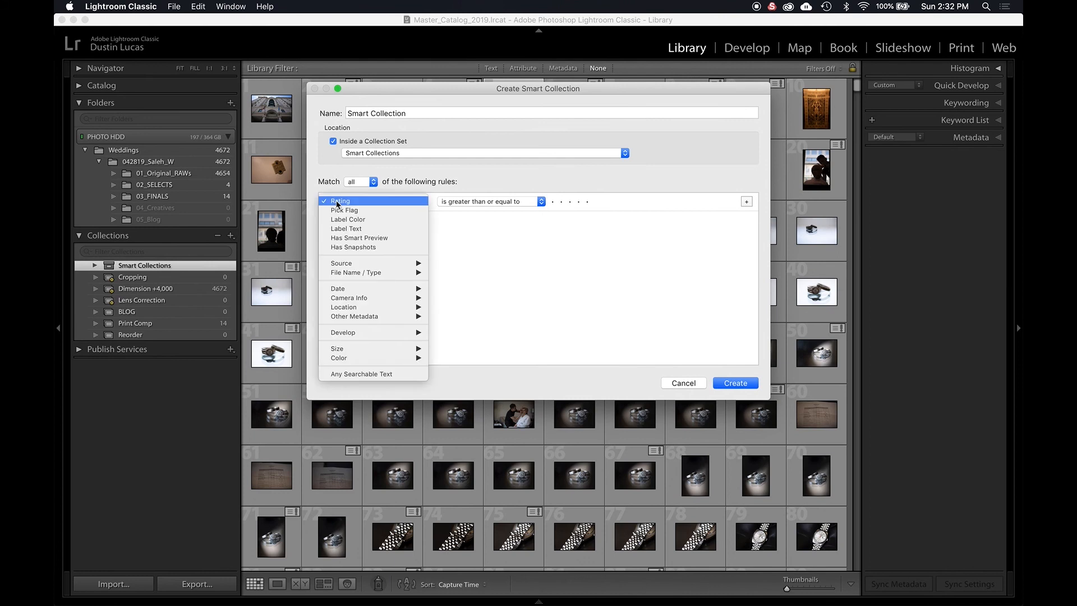
{"action": "left_click", "coordinate": [338, 203]}
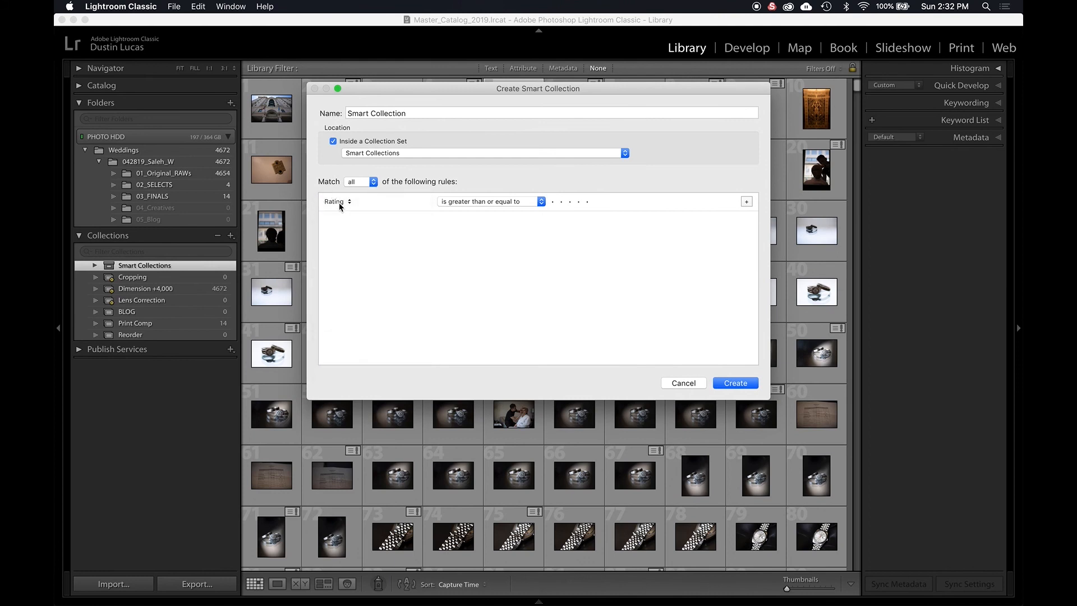
{"action": "left_click", "coordinate": [339, 203]}
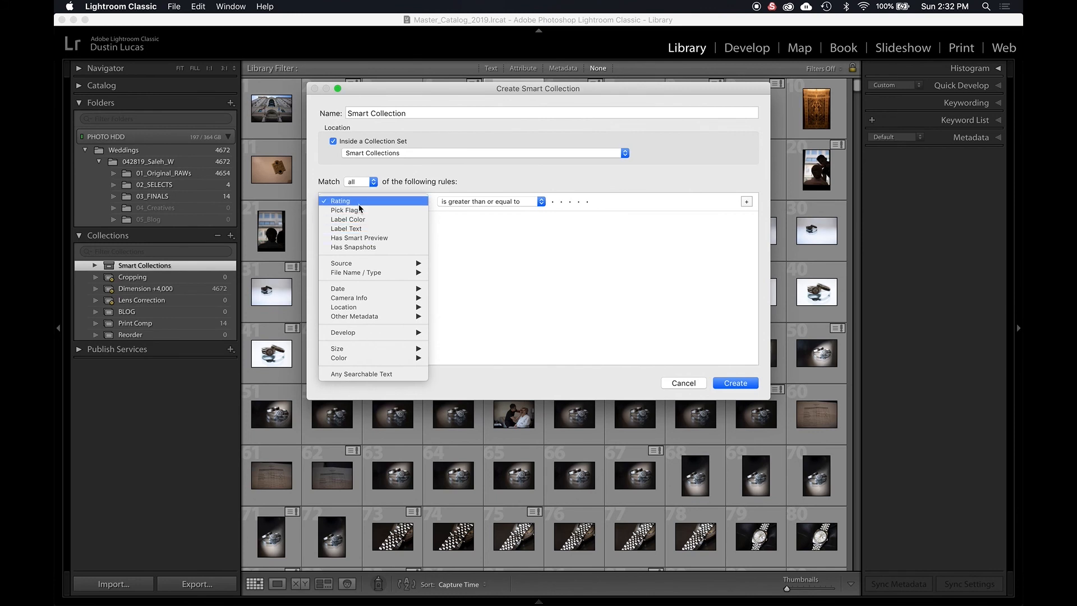
{"action": "left_click", "coordinate": [344, 203]}
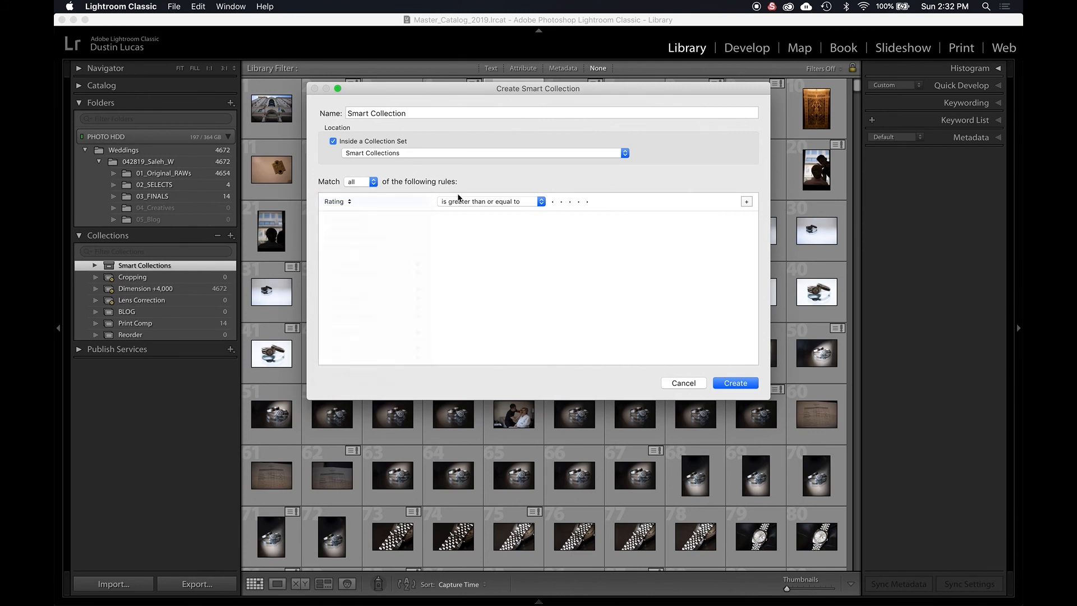
{"action": "left_click", "coordinate": [586, 202]}
Step: Try a flagged Pick Flag rule and a red Label Color rule for the smart collection, and cancel its creation
{"action": "left_click", "coordinate": [339, 201]}
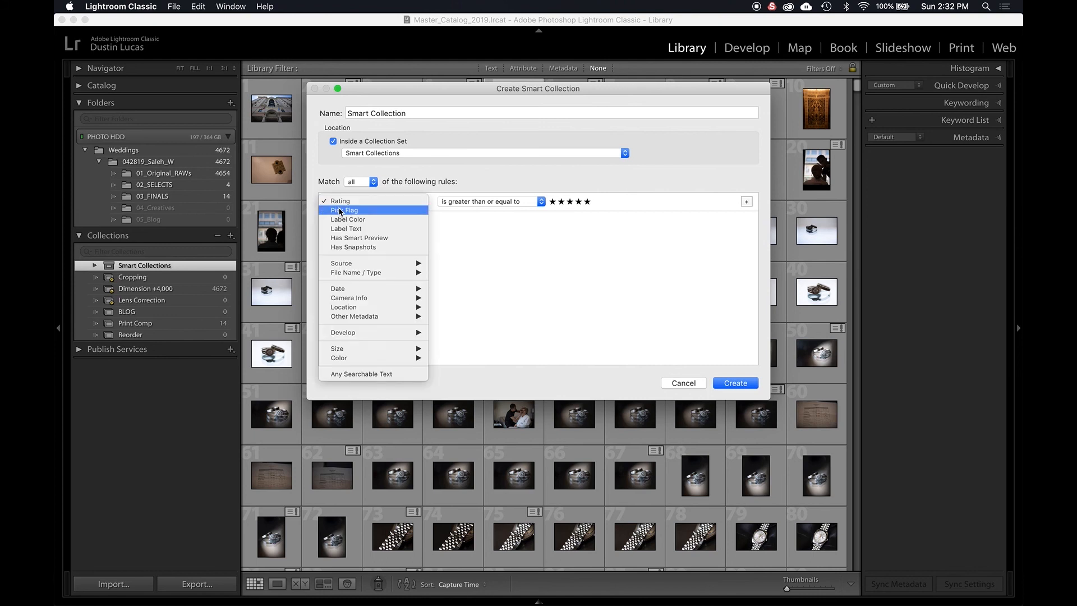
{"action": "left_click", "coordinate": [340, 210]}
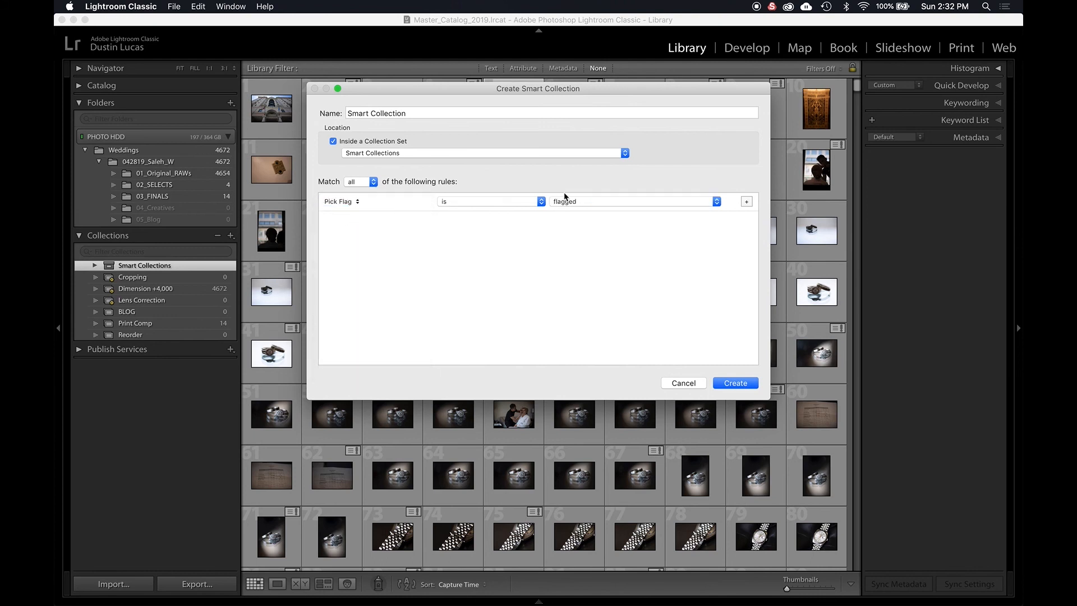
{"action": "left_click", "coordinate": [341, 202]}
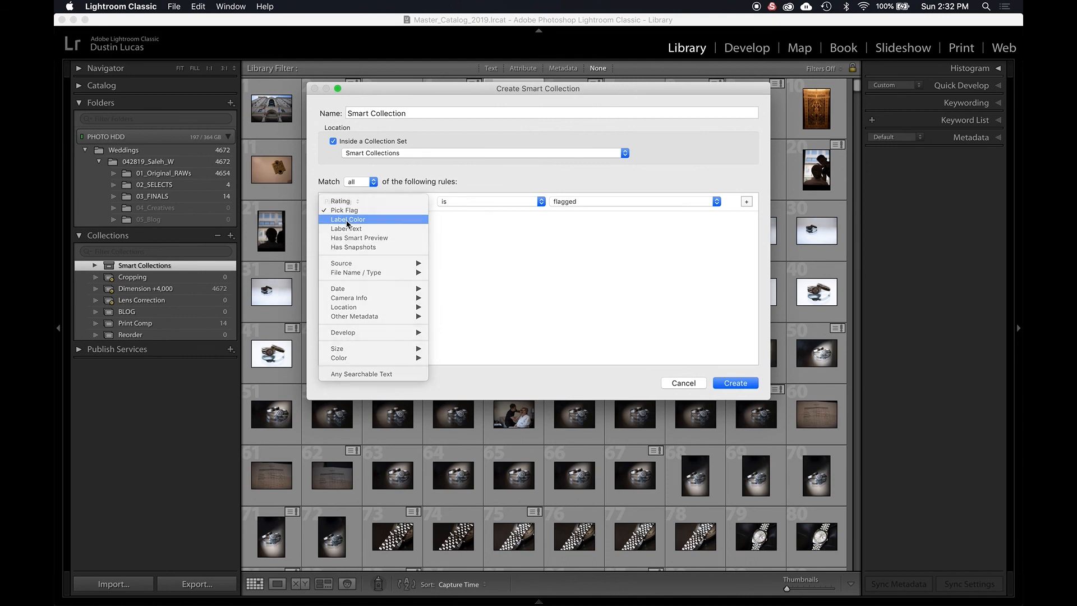
{"action": "left_click", "coordinate": [347, 223]}
{"action": "left_click", "coordinate": [558, 203]}
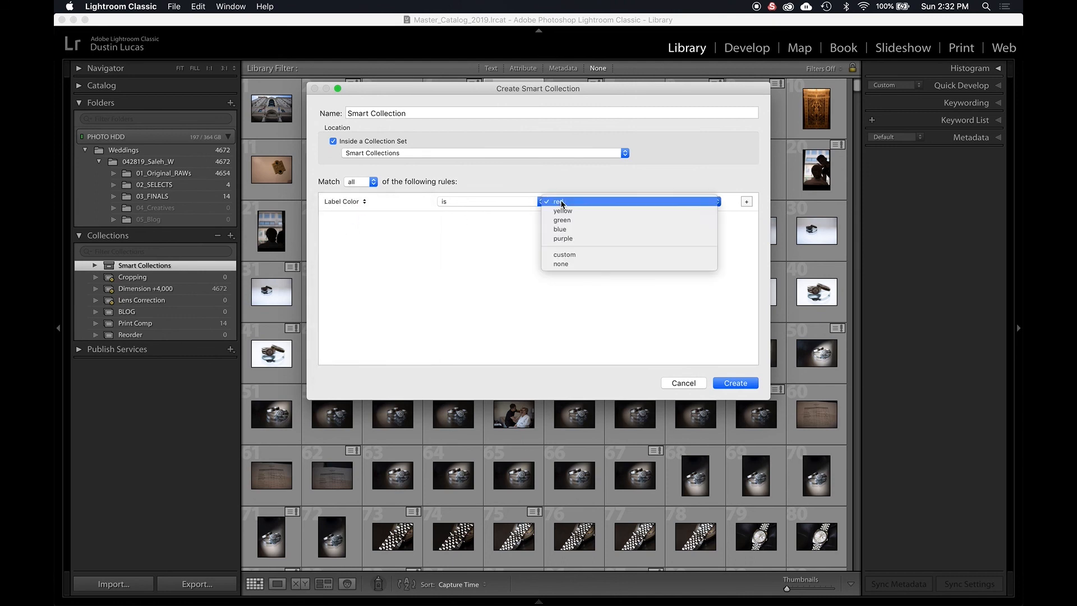
{"action": "left_click", "coordinate": [432, 213]}
{"action": "left_click", "coordinate": [353, 201]}
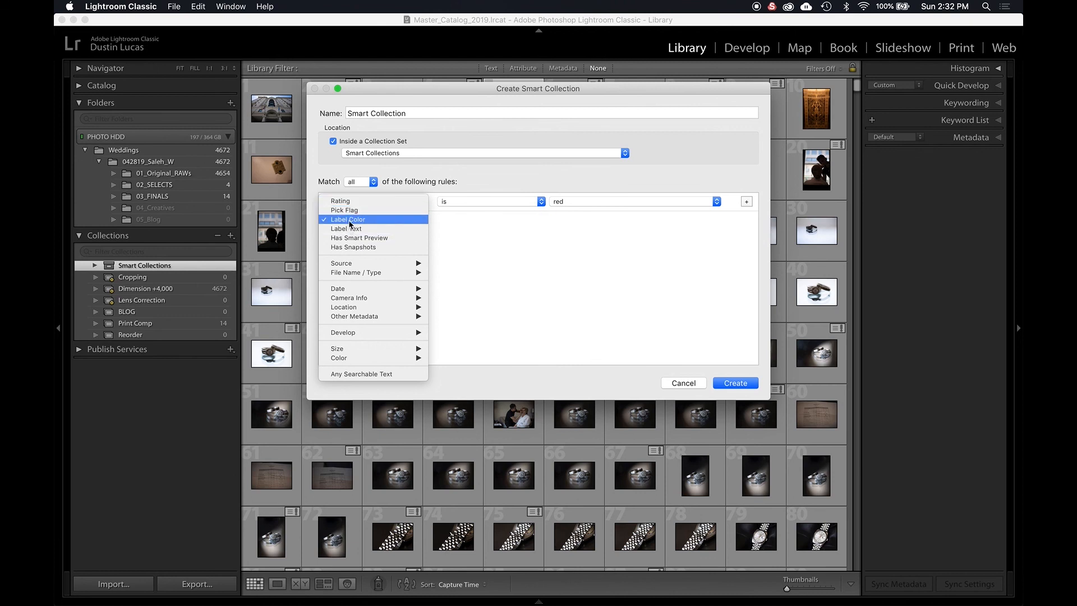
{"action": "left_click", "coordinate": [277, 202]}
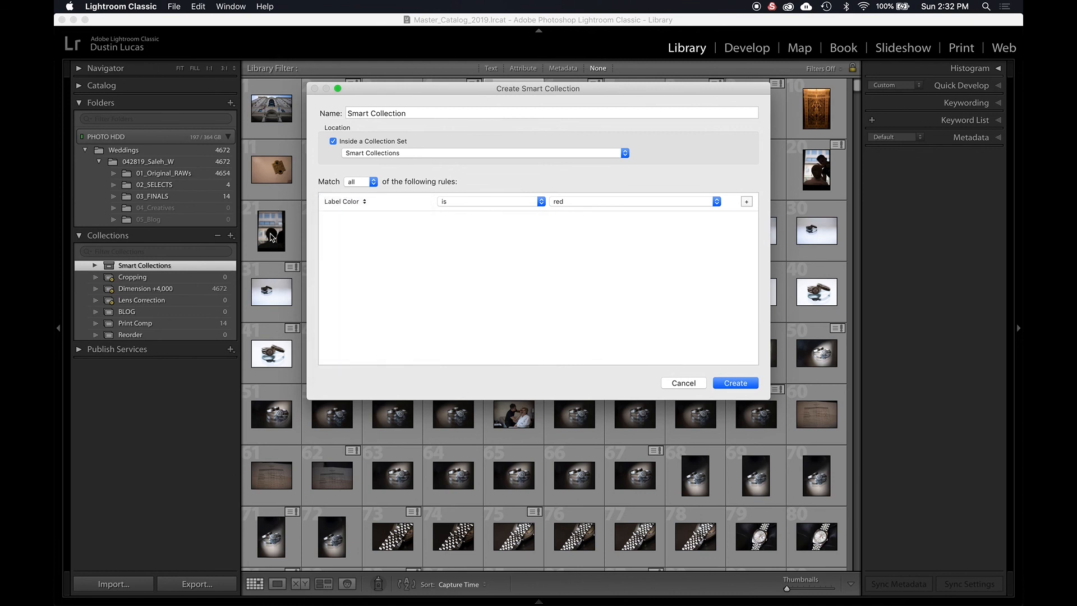
{"action": "left_click", "coordinate": [683, 383]}
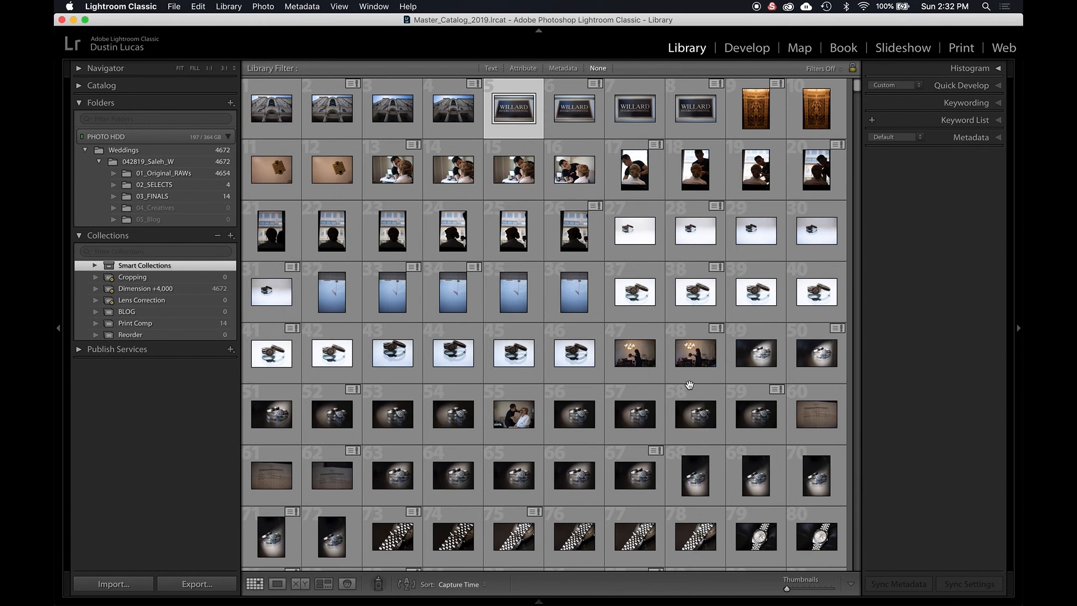
Step: Check the 042819 wedding folder with a five-star rating filter, clear it, and view the folder's metadata filter columns
{"action": "left_click", "coordinate": [153, 162]}
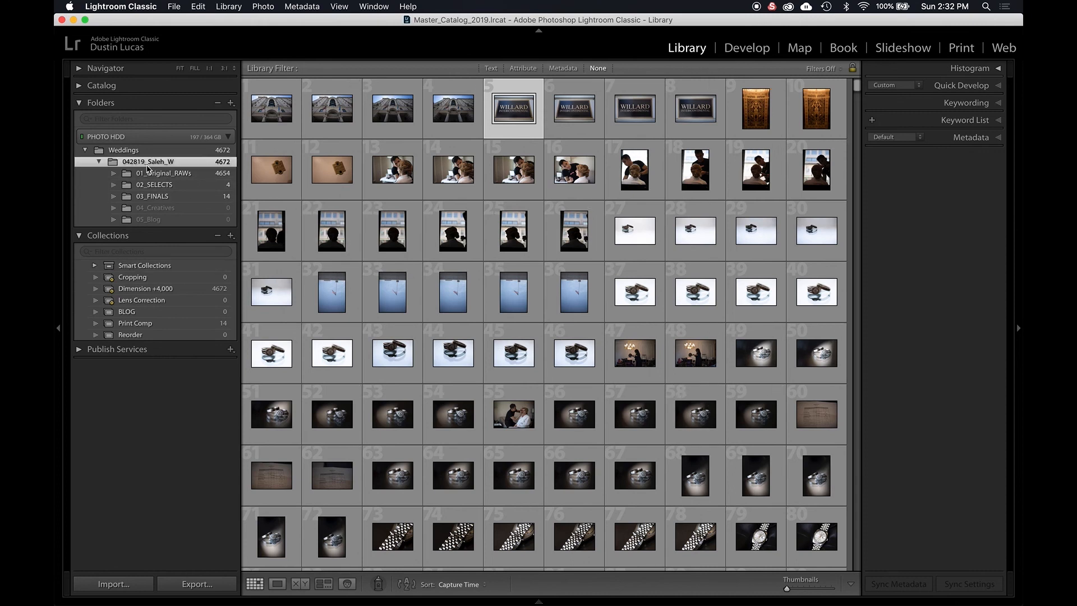
{"action": "left_click", "coordinate": [563, 68]}
{"action": "left_click", "coordinate": [523, 69]}
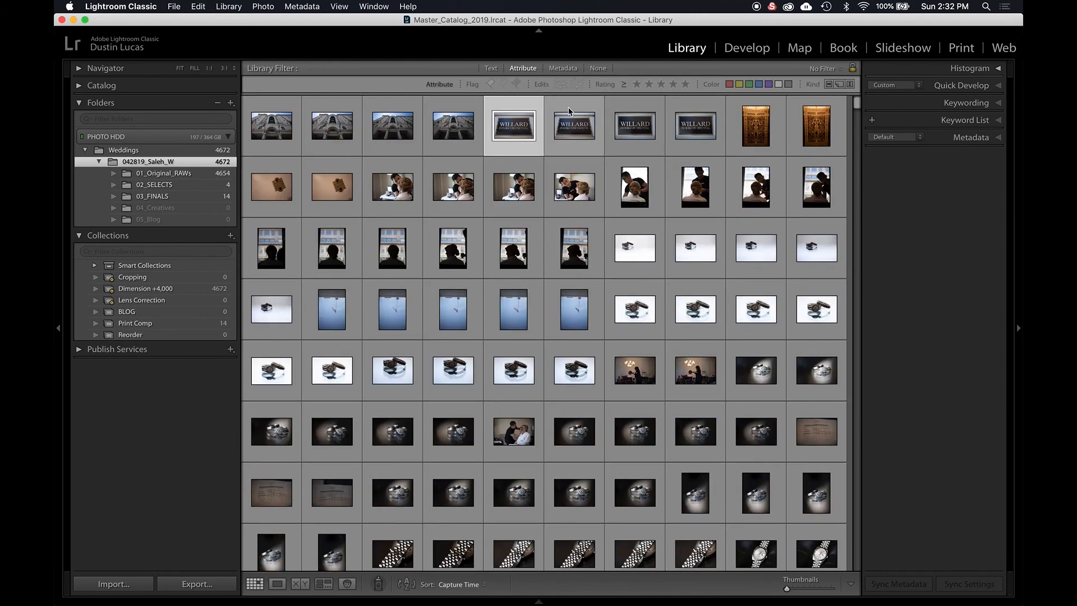
{"action": "left_click", "coordinate": [686, 84]}
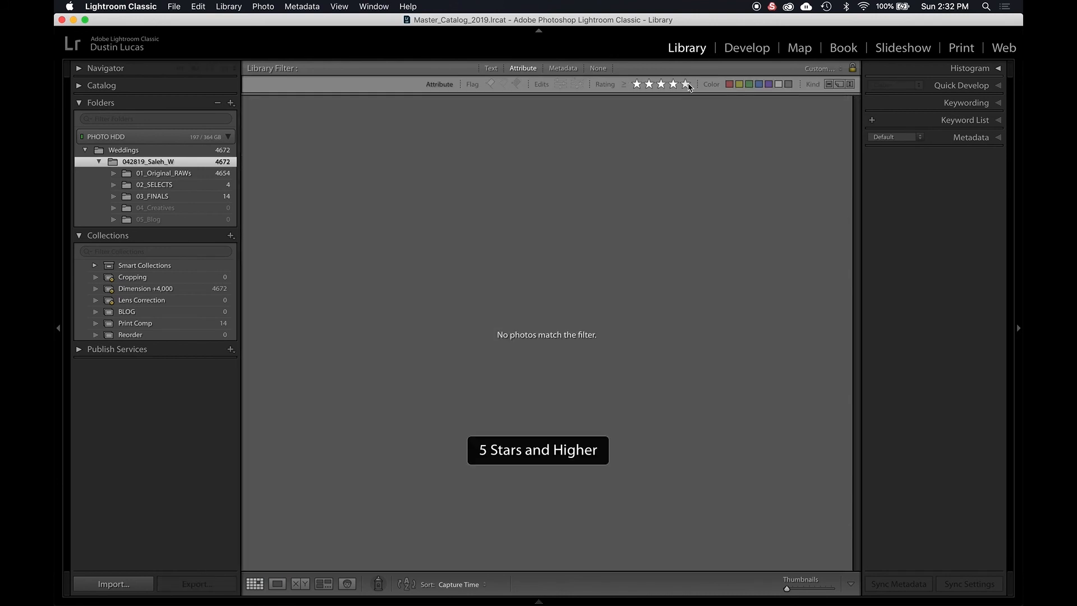
{"action": "left_click", "coordinate": [685, 84]}
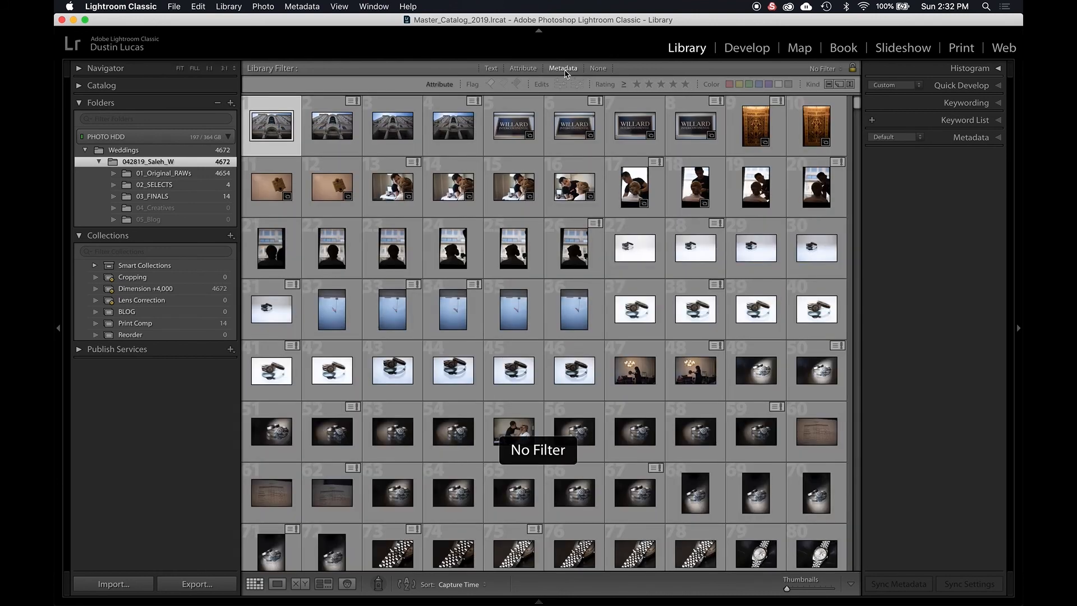
{"action": "left_click", "coordinate": [565, 72]}
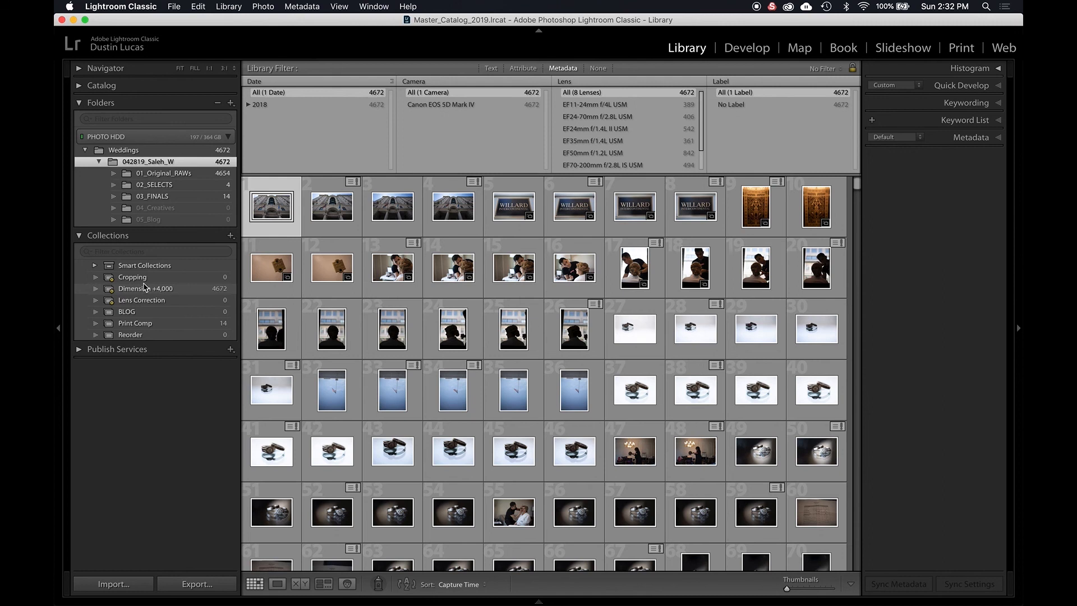
Step: Start another smart collection with the rule Cropped is true, and cancel it without creating it
{"action": "left_click", "coordinate": [229, 237]}
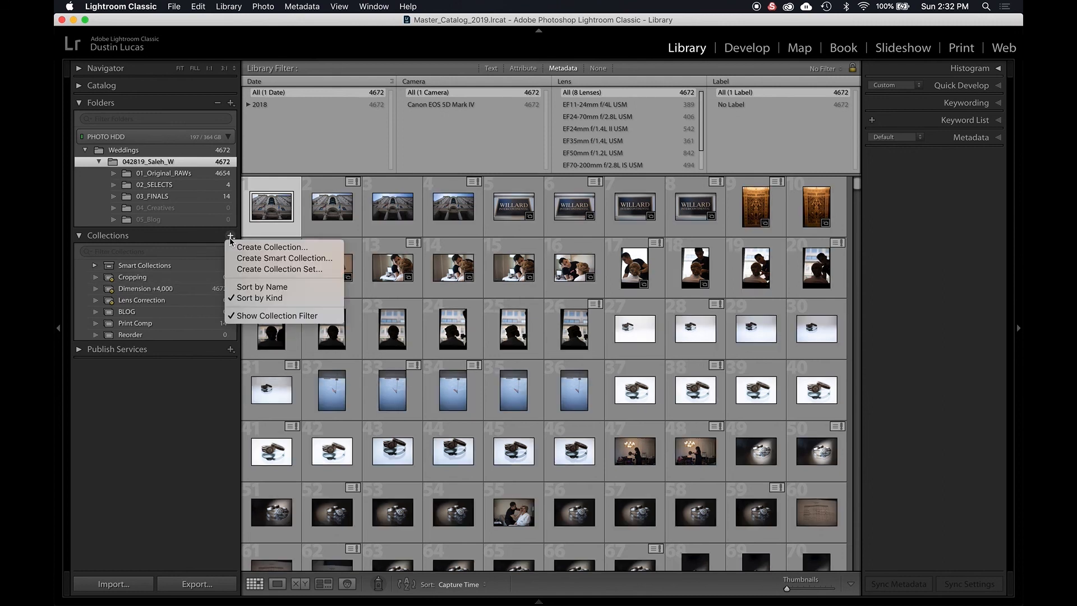
{"action": "left_click", "coordinate": [275, 258]}
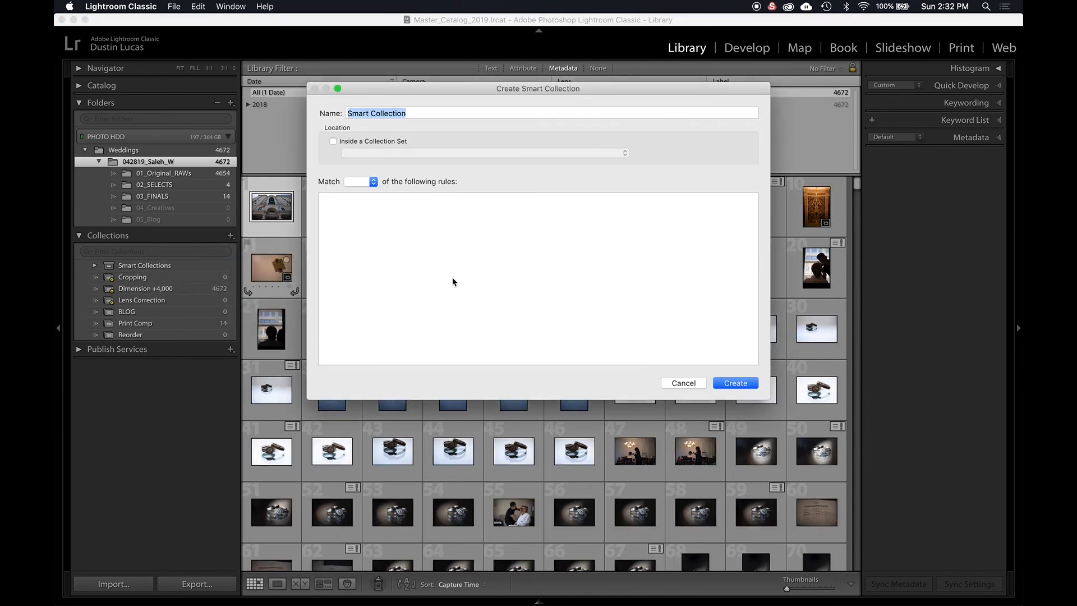
{"action": "left_click", "coordinate": [333, 203]}
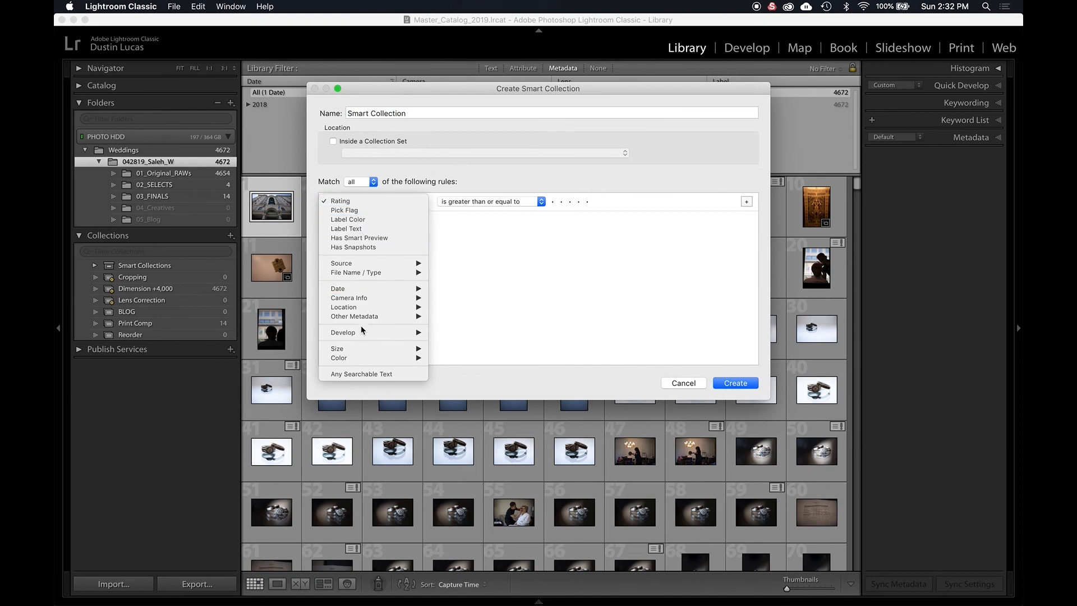
{"action": "mouse_move", "coordinate": [364, 332]}
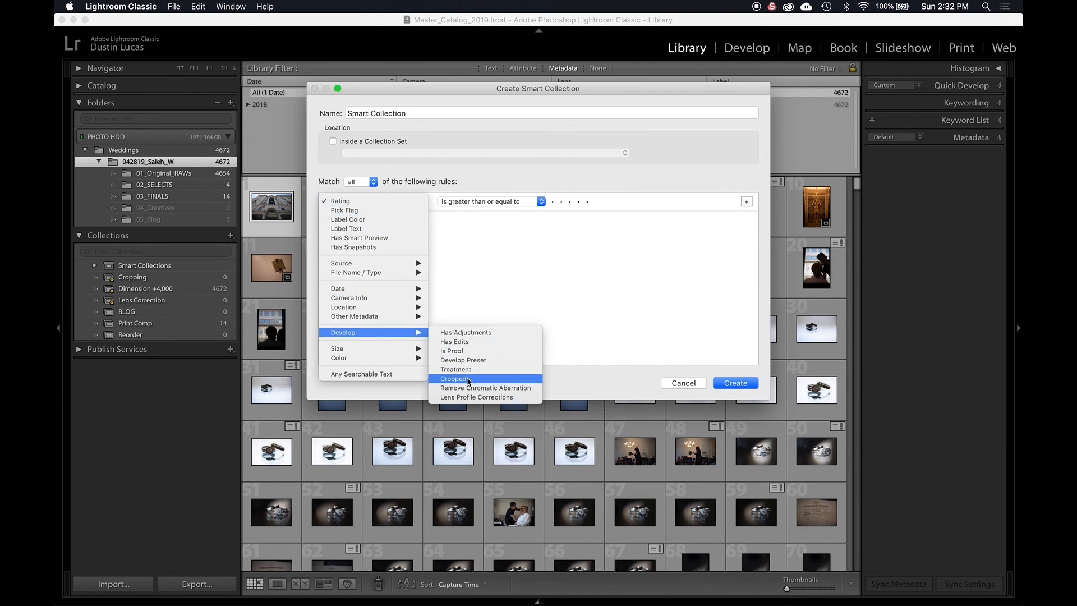
{"action": "left_click", "coordinate": [468, 380]}
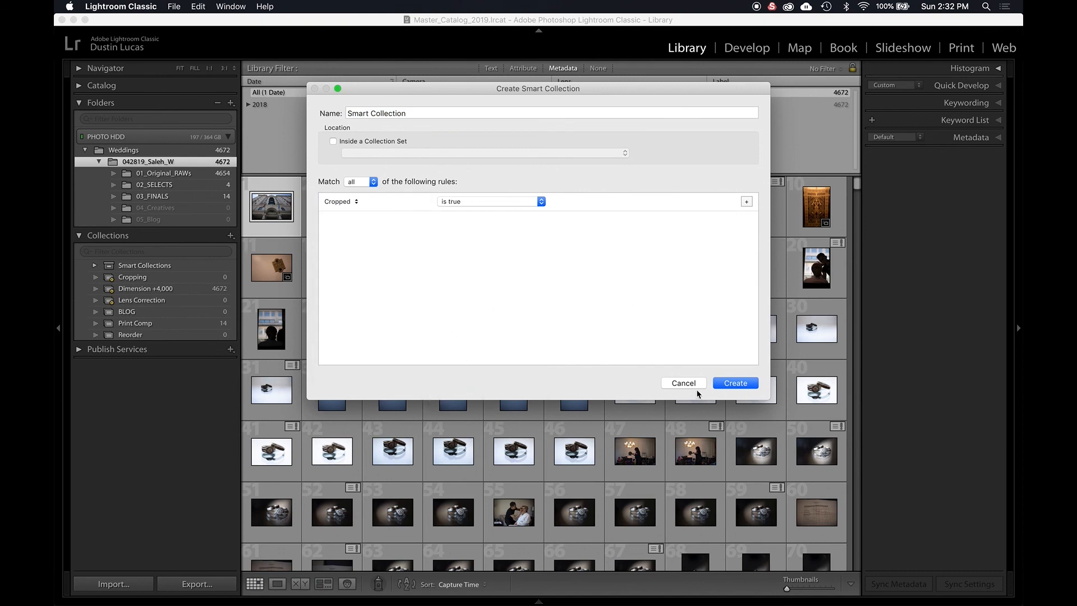
{"action": "triple_click", "coordinate": [415, 111]}
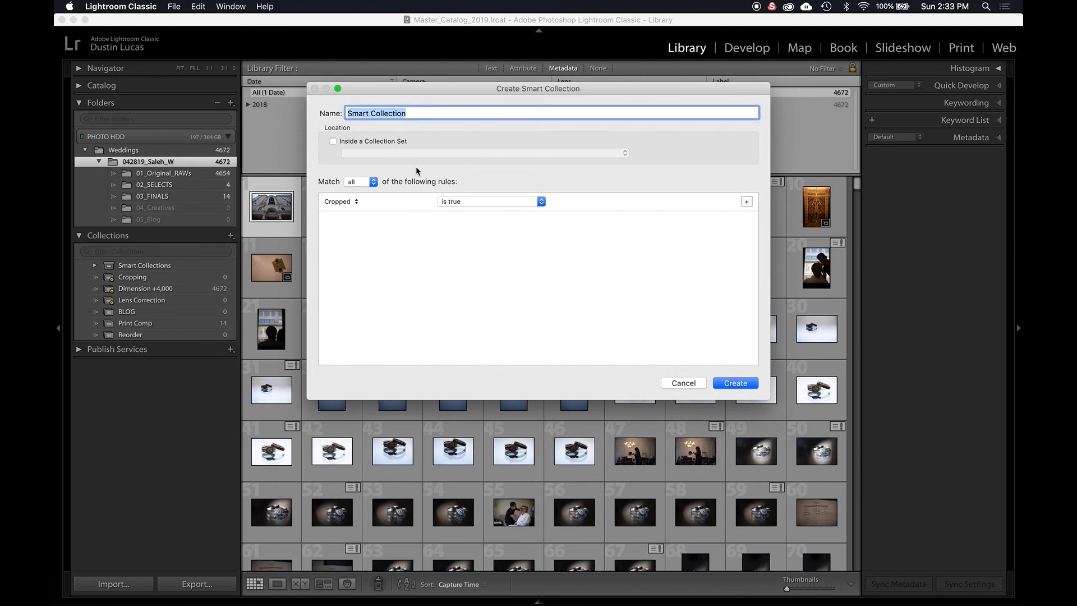
{"action": "left_click", "coordinate": [682, 383]}
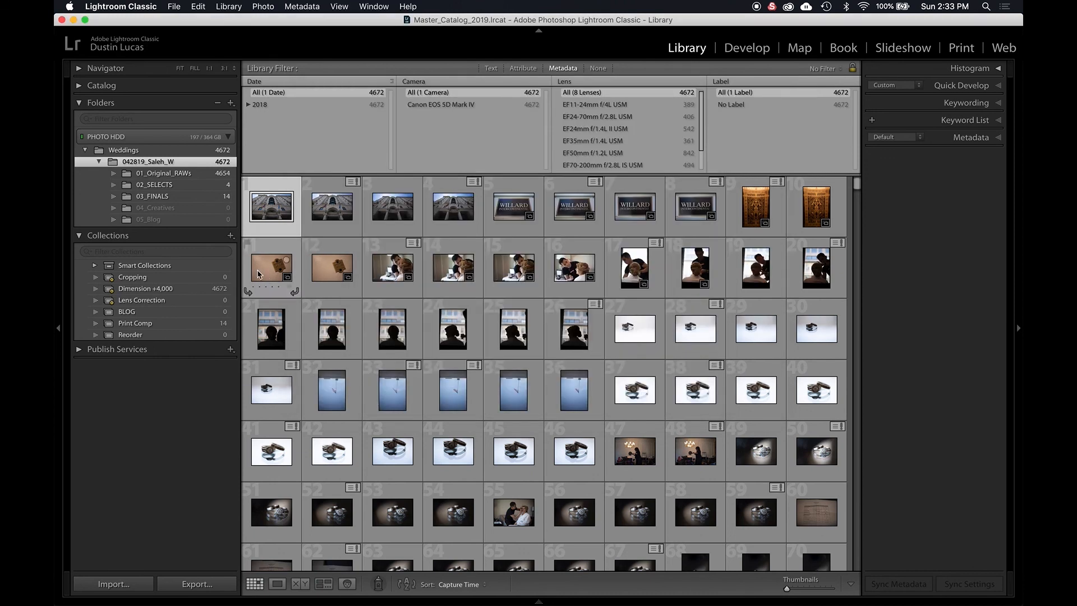
Step: Review the settings of the existing Cropping smart collection
{"action": "right_click", "coordinate": [137, 282]}
{"action": "left_click", "coordinate": [173, 324]}
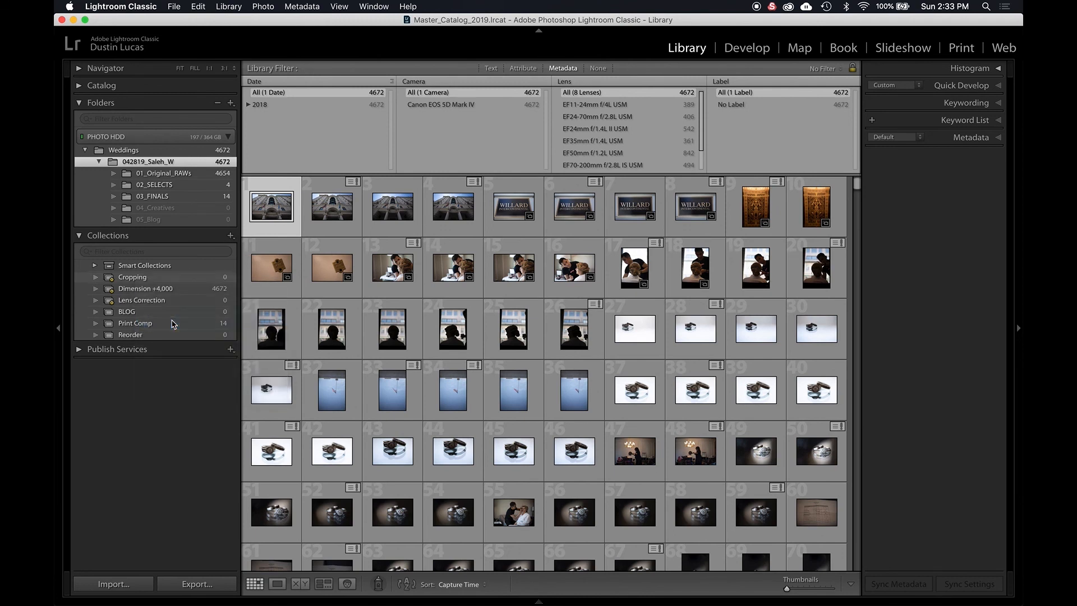
{"action": "left_click", "coordinate": [736, 348]}
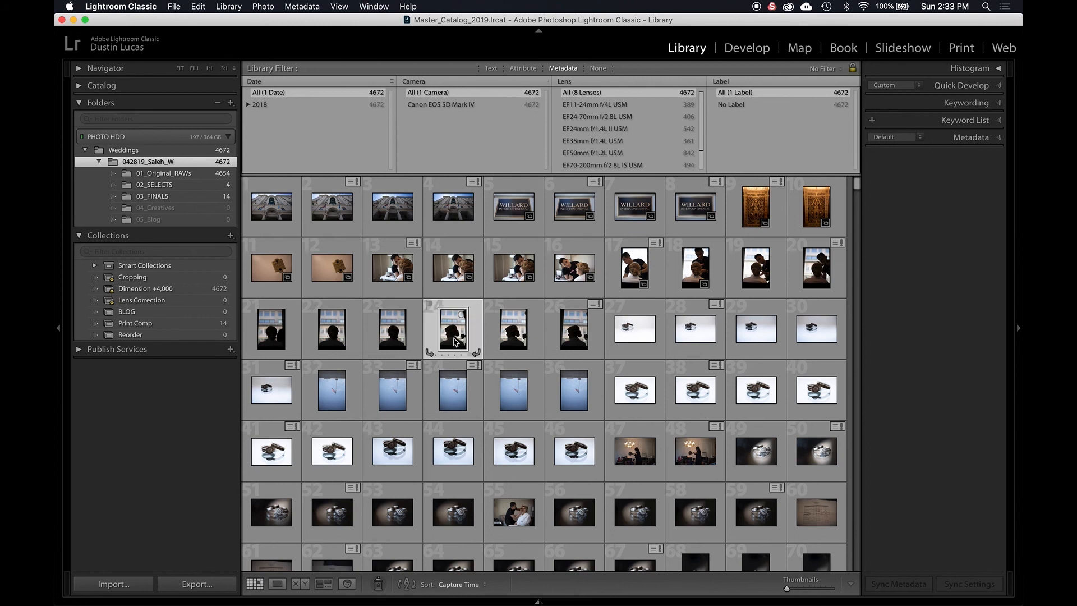
Step: Straighten the silhouette photo _SC10108.CR2 in Develop with a crop angle of about -1.09
{"action": "key", "text": "e"}
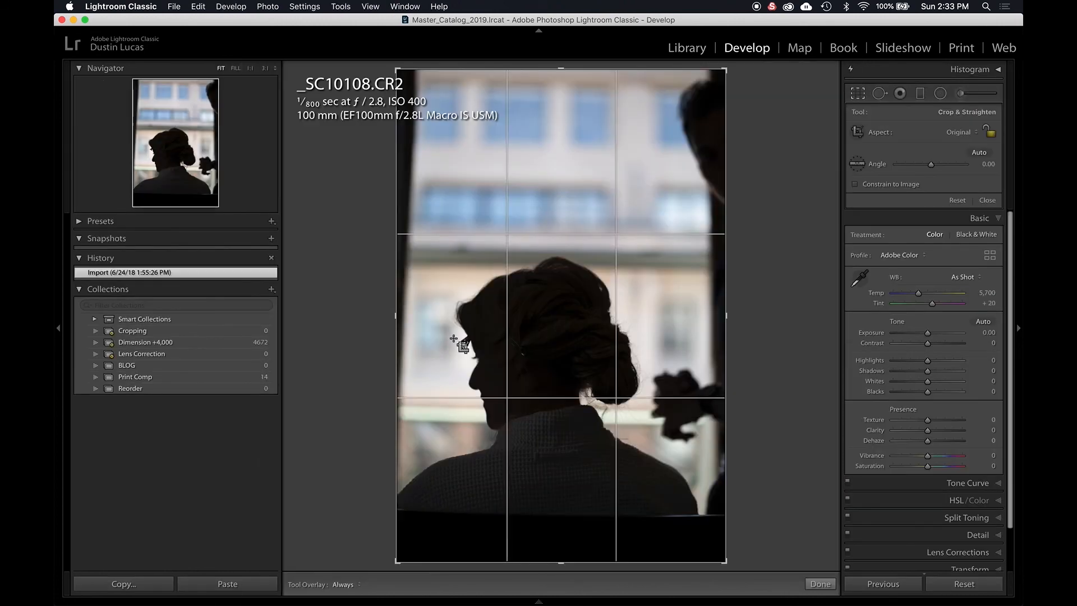
{"action": "left_click_drag", "start_coordinate": [433, 262], "coordinate": [732, 277]}
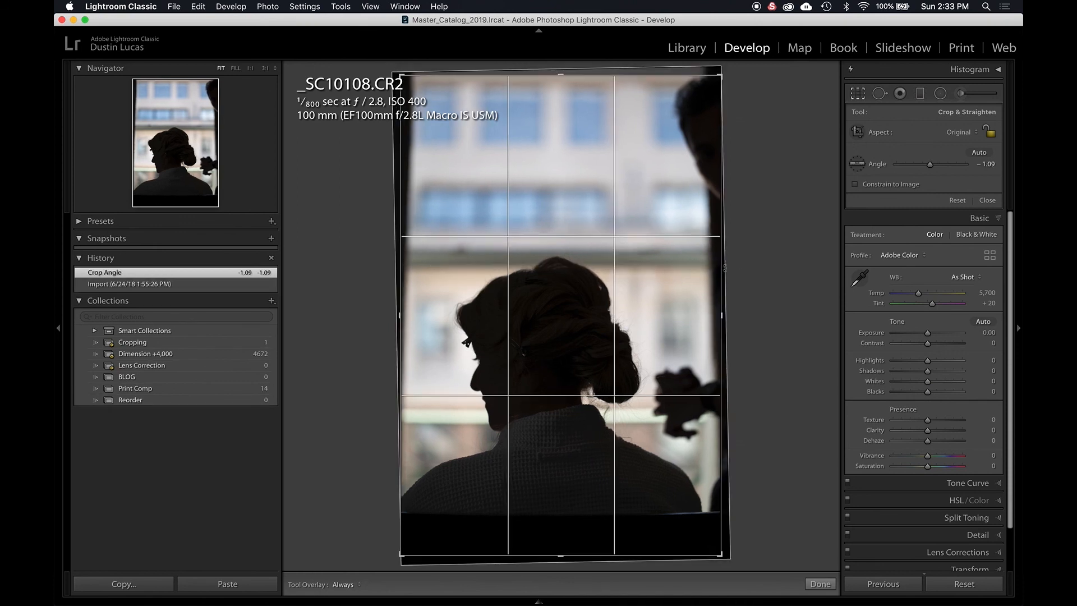
Step: Straighten the flag photo _SC10117.CR2 along the building's edge with a crop angle of about -1.32 and apply the crop
{"action": "key", "text": "Right"}
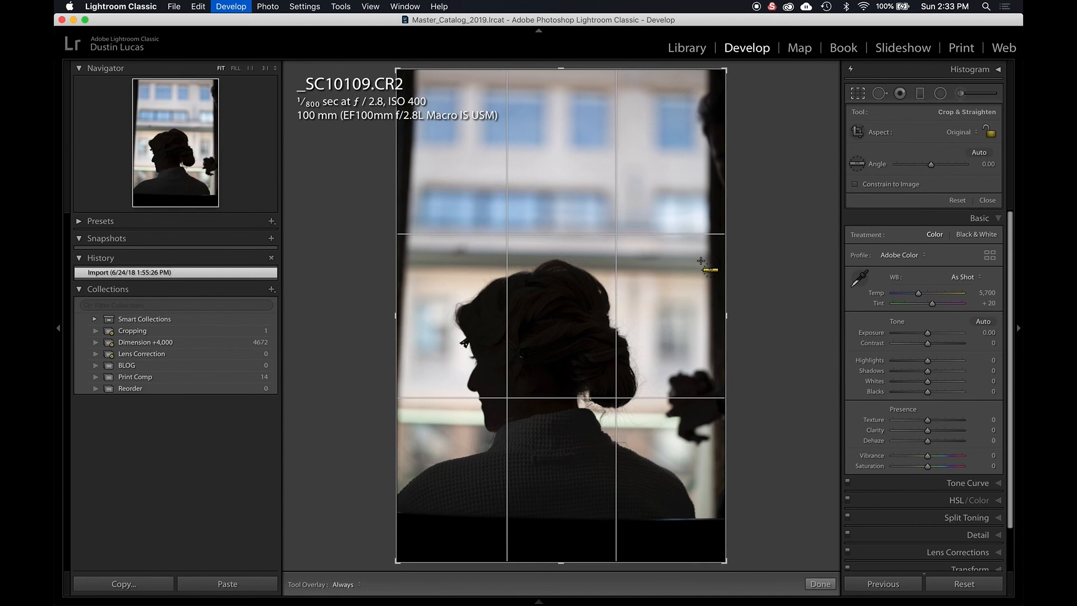
{"action": "key", "text": "Right"}
{"action": "key", "text": "Right"}
{"action": "key", "text": "Right"}
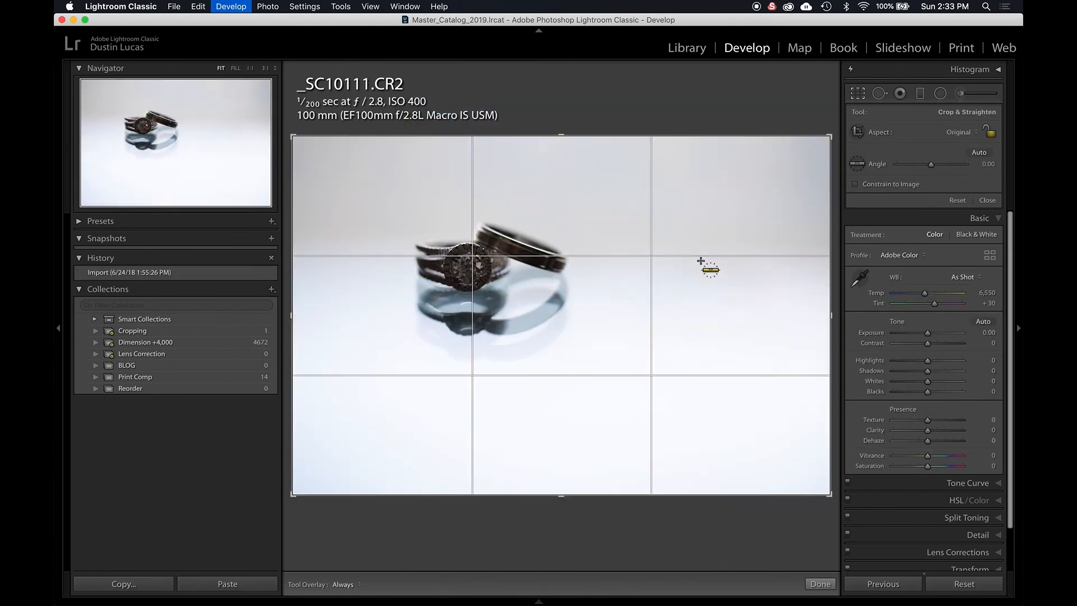
{"action": "key", "text": "Right"}
{"action": "key", "text": "Right"}
{"action": "key", "text": "Right"}
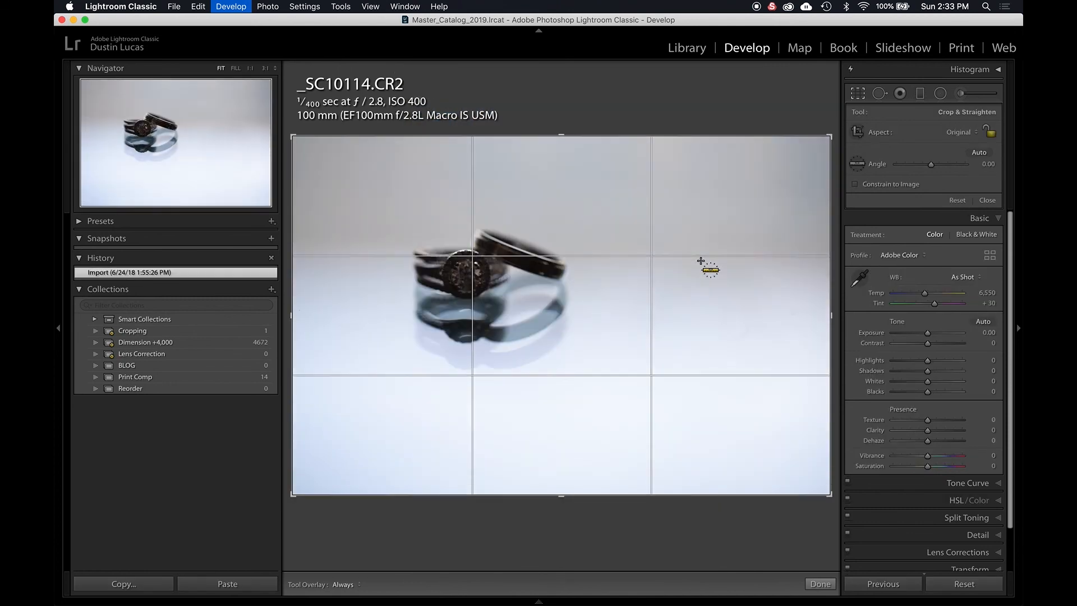
{"action": "key", "text": "Right"}
{"action": "key", "text": "Right"}
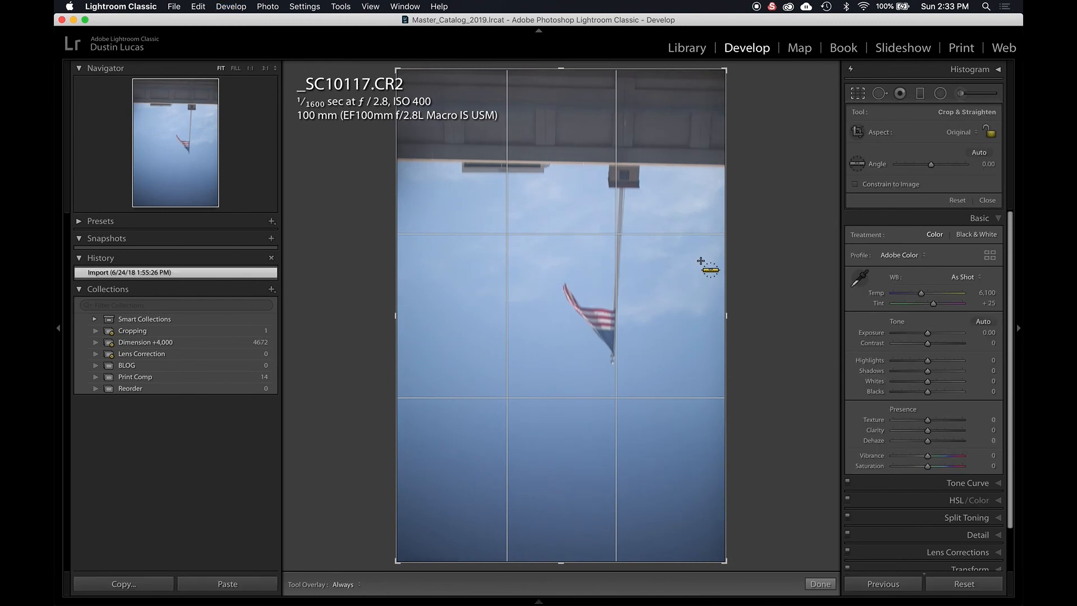
{"action": "left_click_drag", "start_coordinate": [408, 158], "coordinate": [732, 167]}
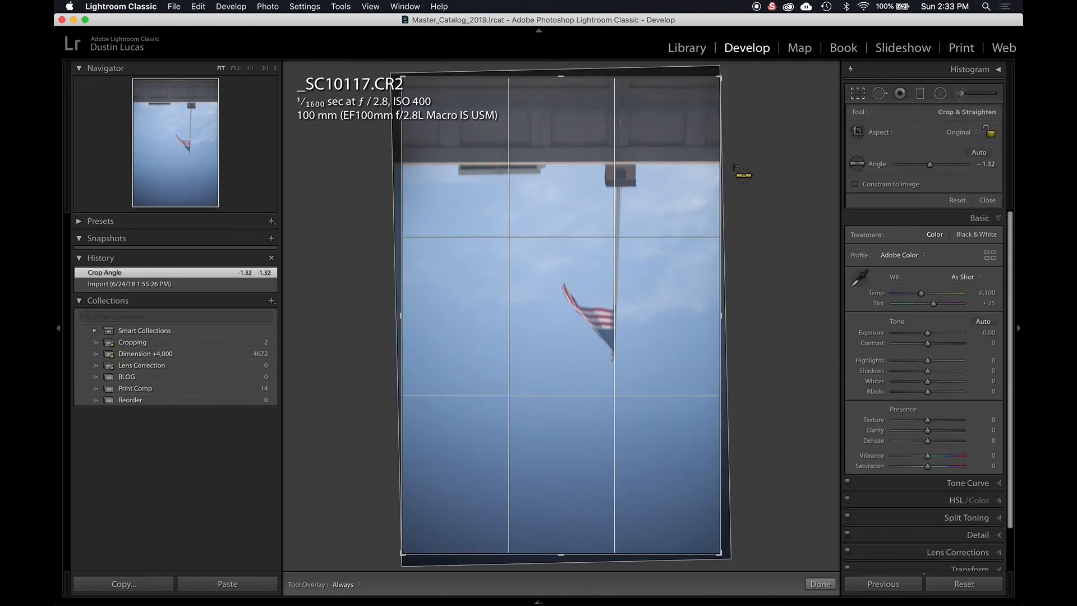
{"action": "key", "text": "Return"}
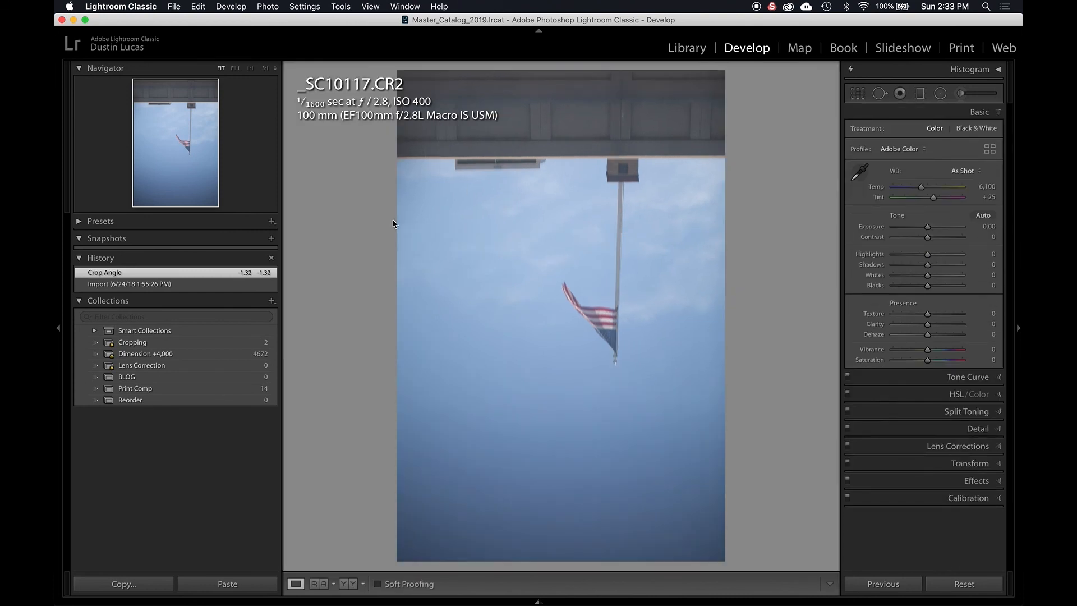
Step: View the photos of the Cropping and Dimension +4,000 smart collections in the Library grid
{"action": "left_click", "coordinate": [166, 343]}
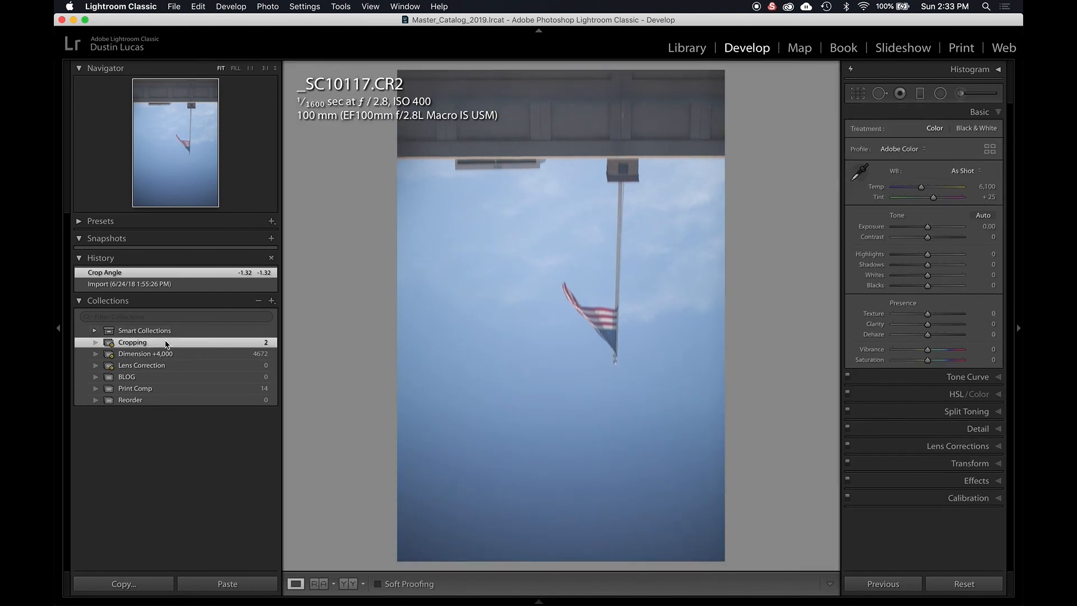
{"action": "key", "text": "g"}
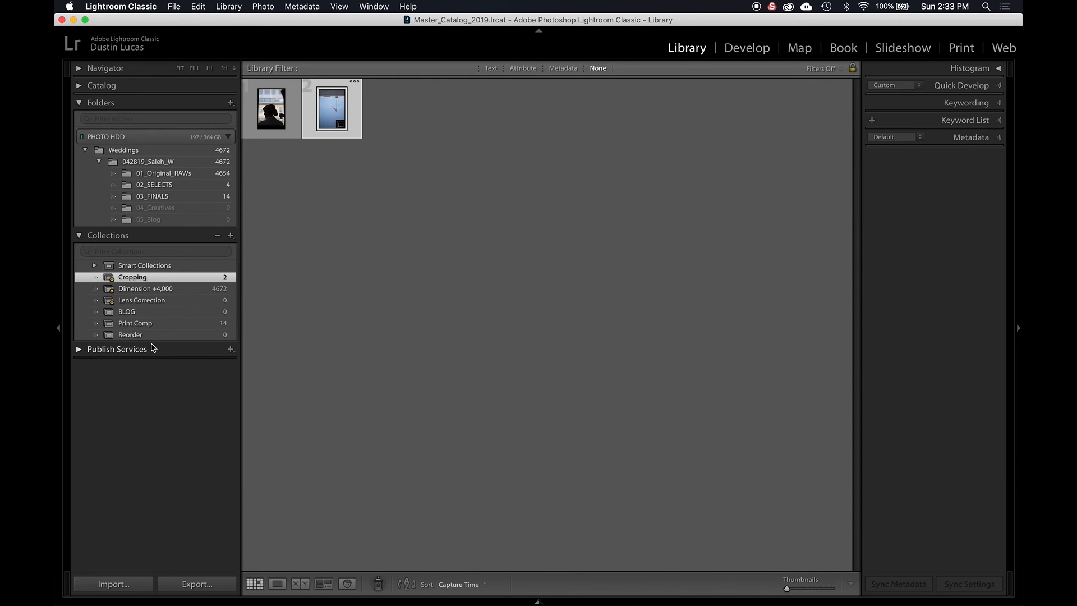
{"action": "left_click", "coordinate": [139, 290]}
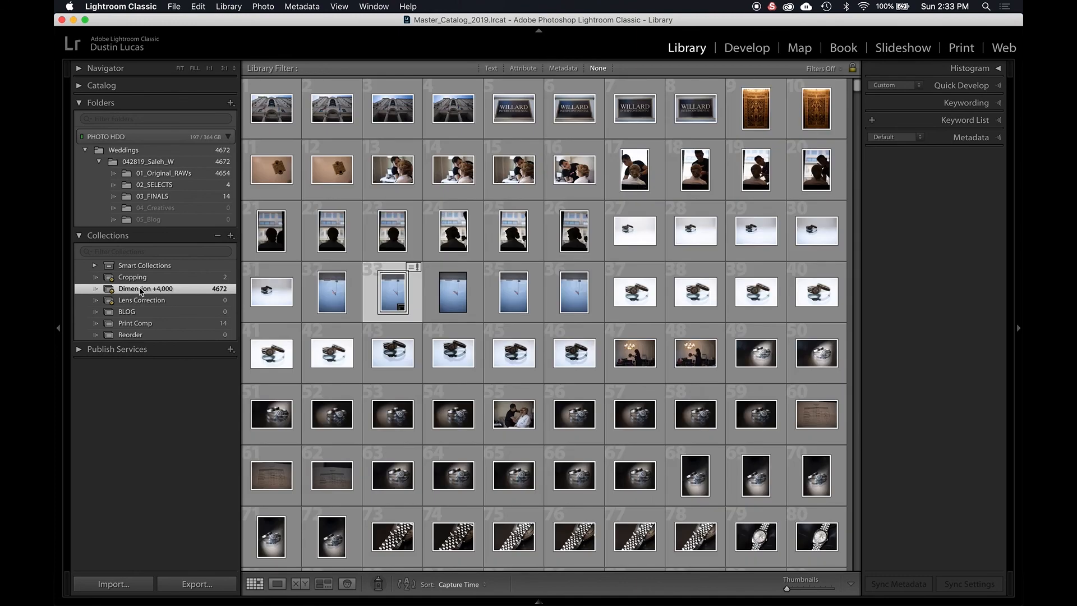
Step: Edit the Dimension +4,000 smart collection and change its rule criterion to ISO Speed Rating
{"action": "right_click", "coordinate": [113, 289]}
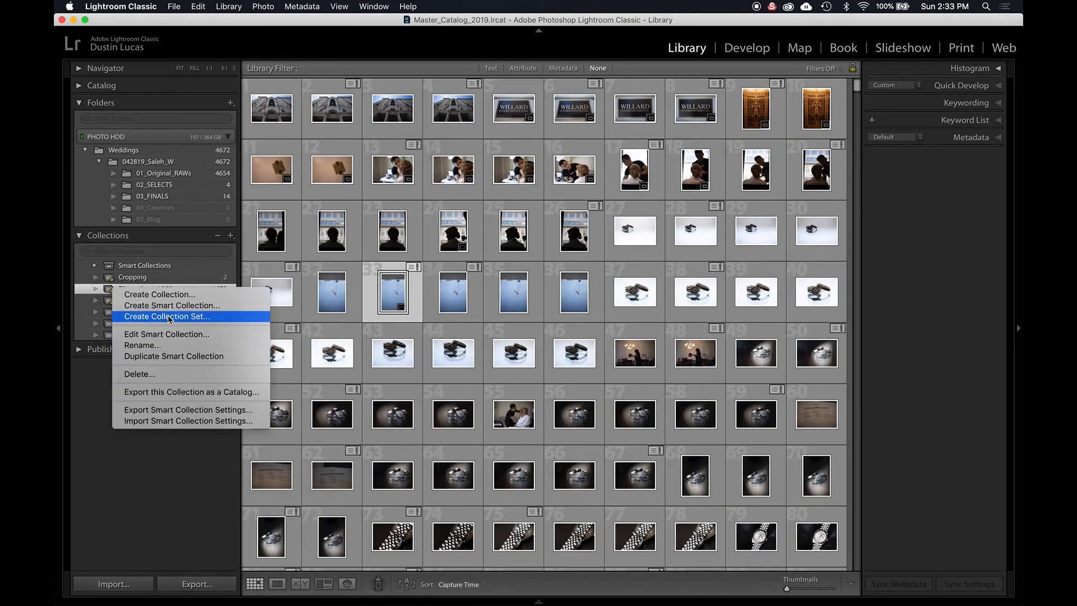
{"action": "left_click", "coordinate": [171, 335]}
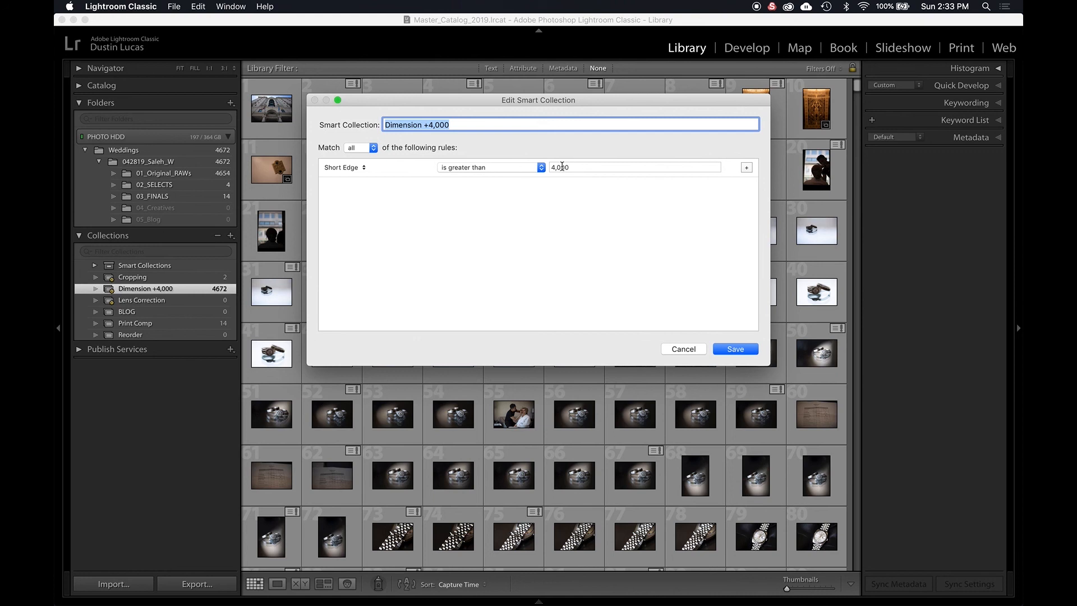
{"action": "left_click", "coordinate": [348, 168]}
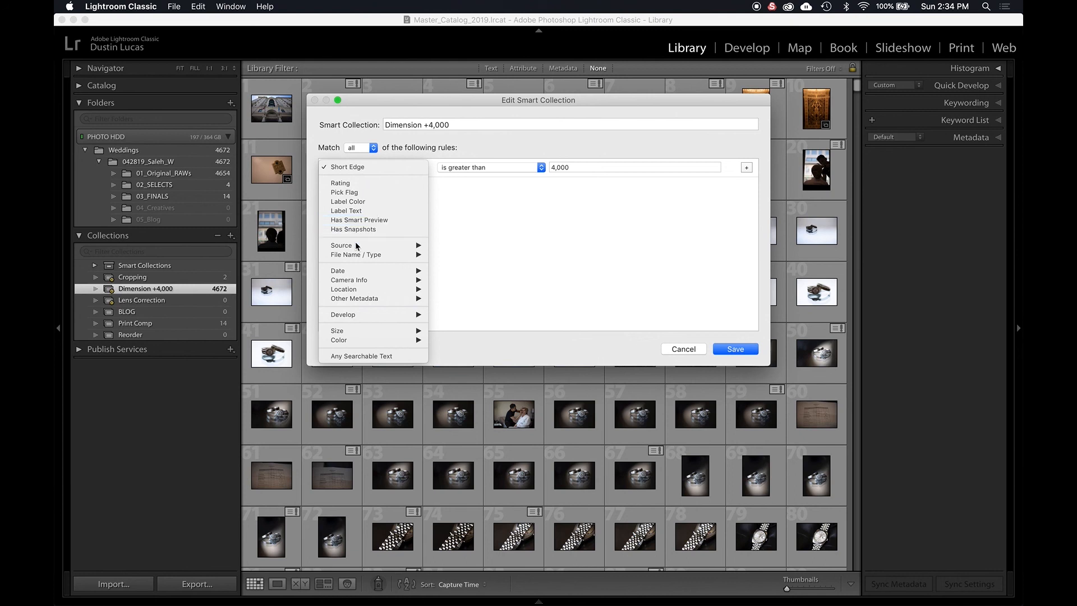
{"action": "mouse_move", "coordinate": [357, 281]}
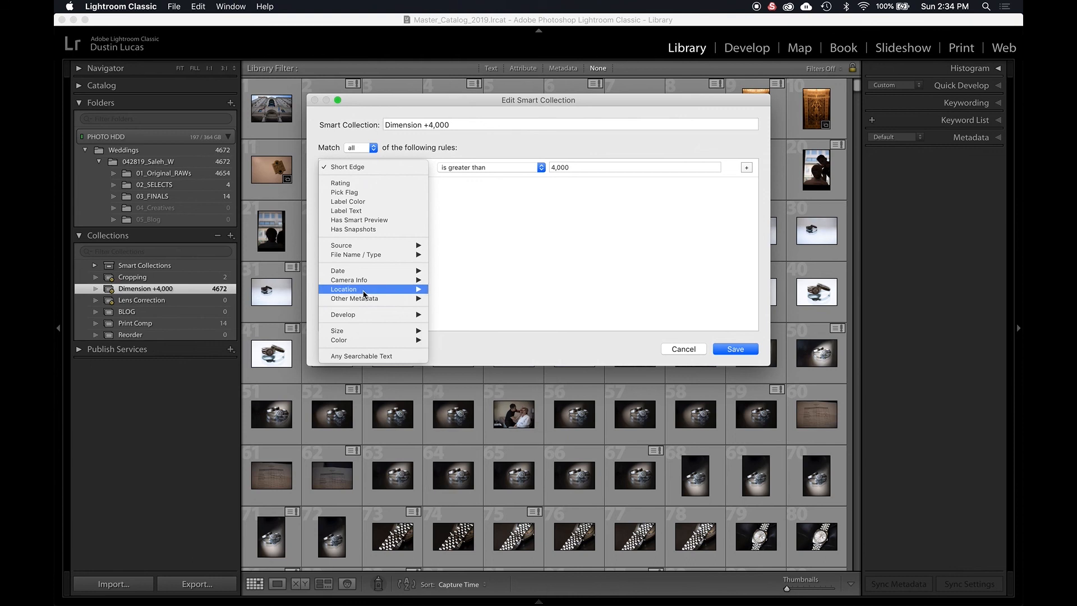
{"action": "mouse_move", "coordinate": [414, 289]}
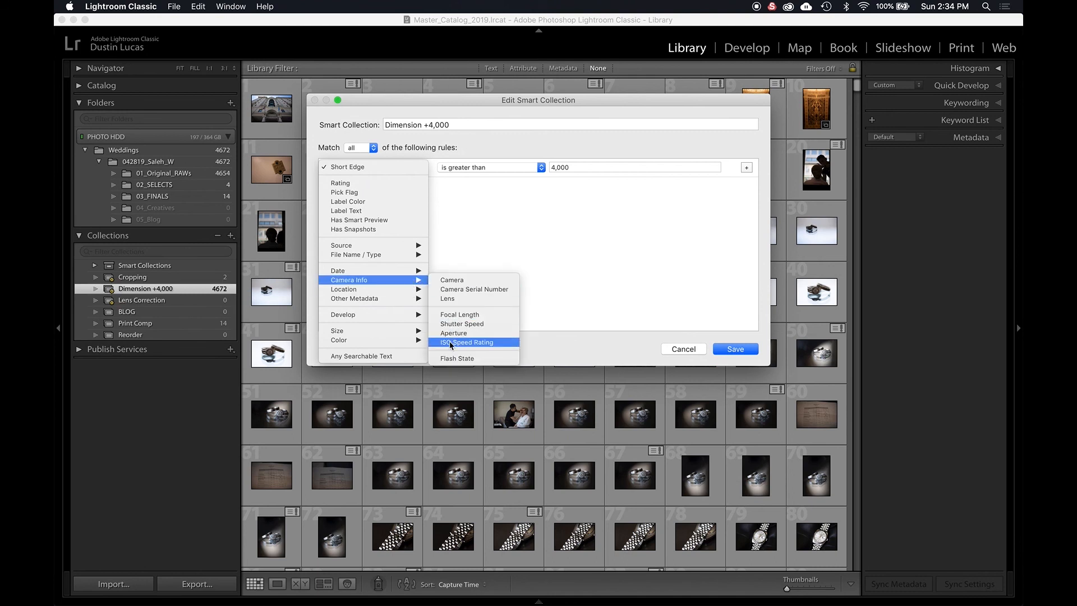
{"action": "left_click", "coordinate": [463, 342]}
Step: Set the ISO Speed Rating rule to is greater than 1600 and save the smart collection
{"action": "left_click", "coordinate": [488, 168]}
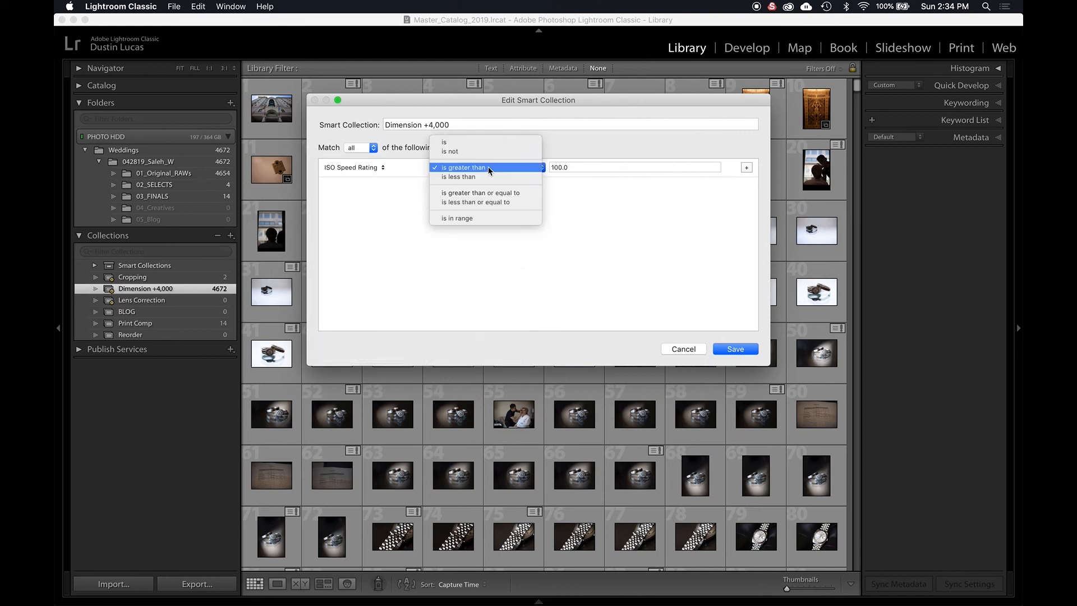
{"action": "left_click", "coordinate": [448, 143]}
{"action": "left_click", "coordinate": [596, 167]}
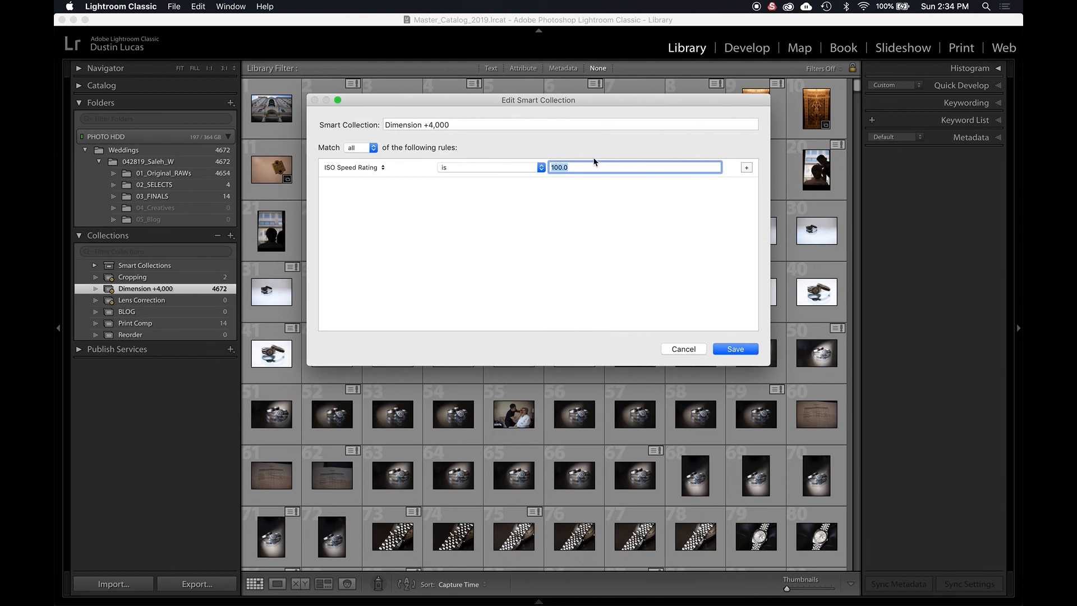
{"action": "left_click", "coordinate": [493, 168]}
{"action": "left_click", "coordinate": [482, 194]}
{"action": "left_click", "coordinate": [559, 171]}
{"action": "type", "text": "1600"}
{"action": "left_click", "coordinate": [734, 349]}
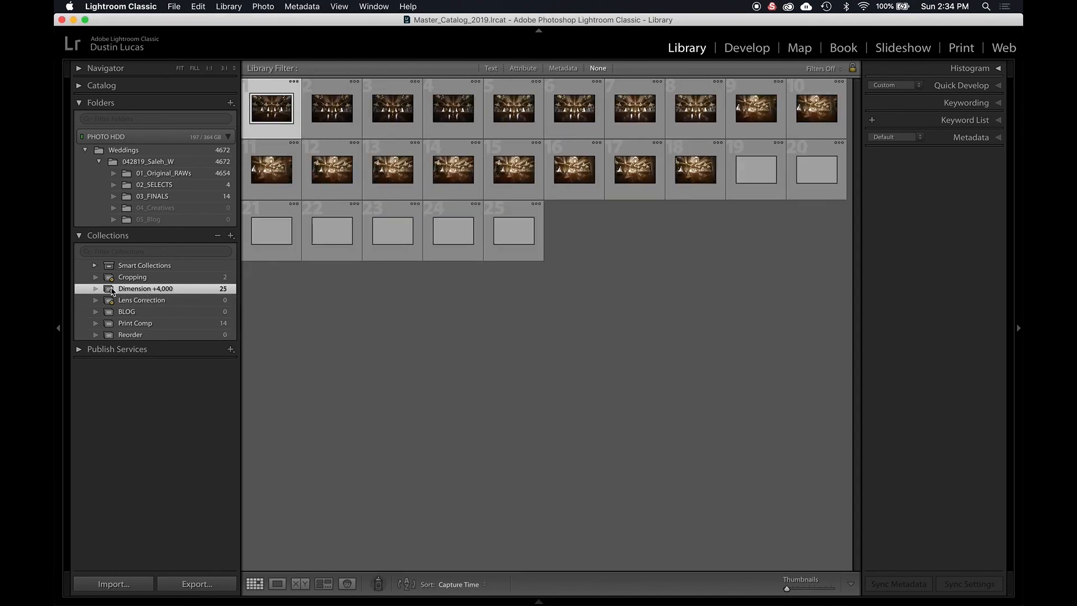
Step: Rename the Dimension +4,000 smart collection to ">ISO 1600"
{"action": "right_click", "coordinate": [112, 290]}
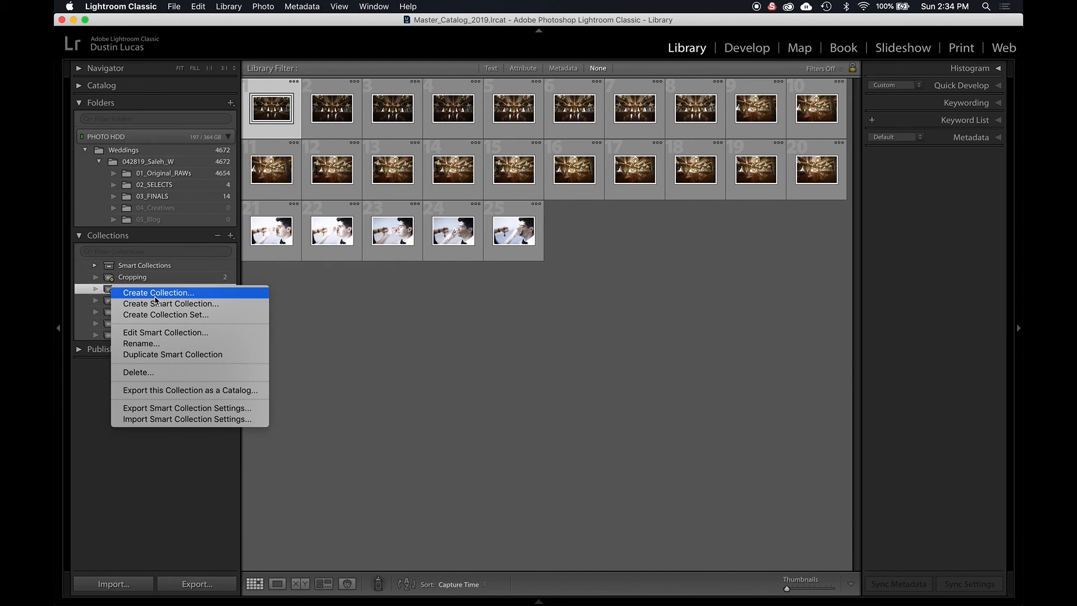
{"action": "key", "text": "Escape"}
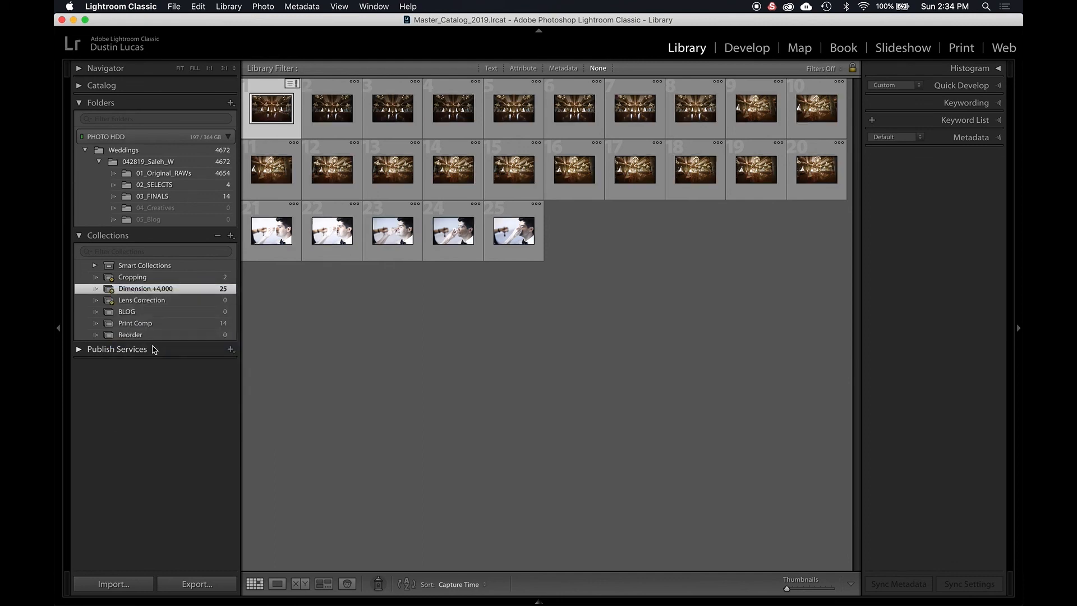
{"action": "type", "text": ">1"}
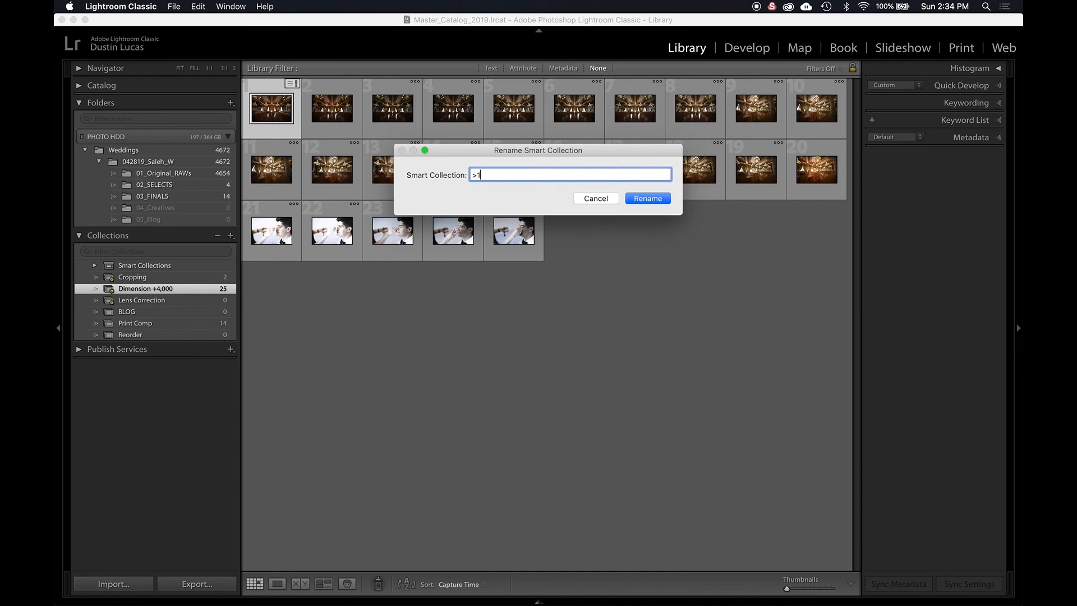
{"action": "key", "text": "BackSpace"}
{"action": "type", "text": "ISO 1600"}
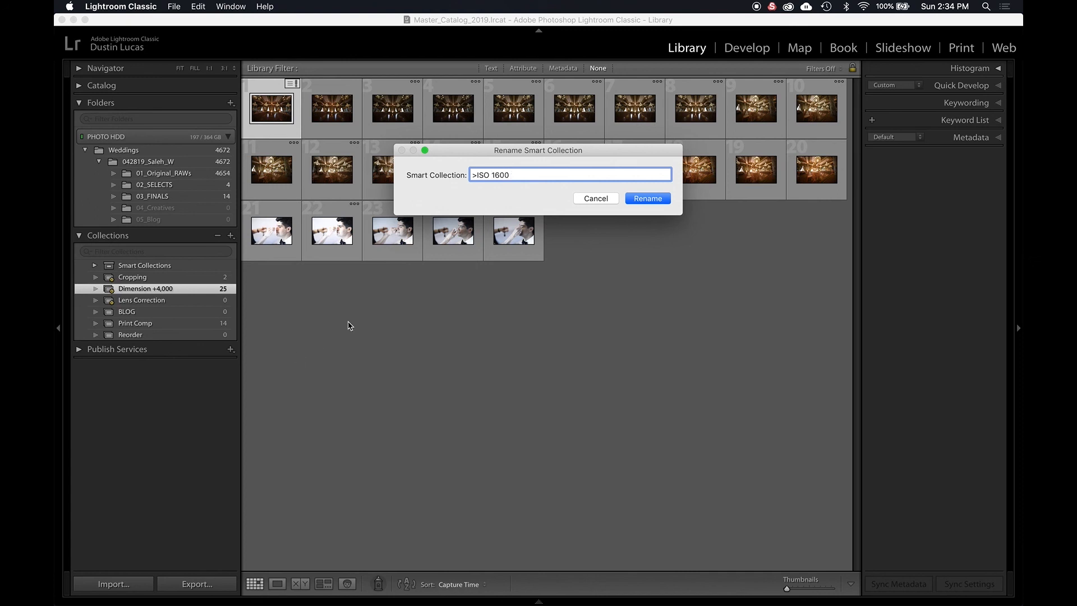
{"action": "left_click", "coordinate": [649, 200]}
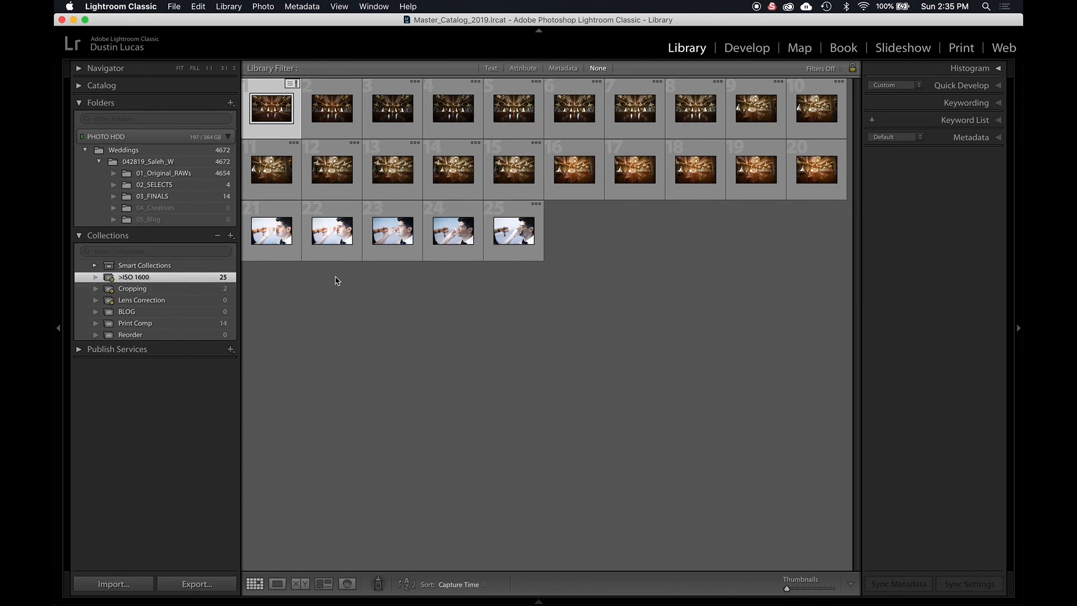
Step: View the whole 042819 wedding folder and return to the >ISO 1600 smart collection
{"action": "left_click", "coordinate": [170, 163]}
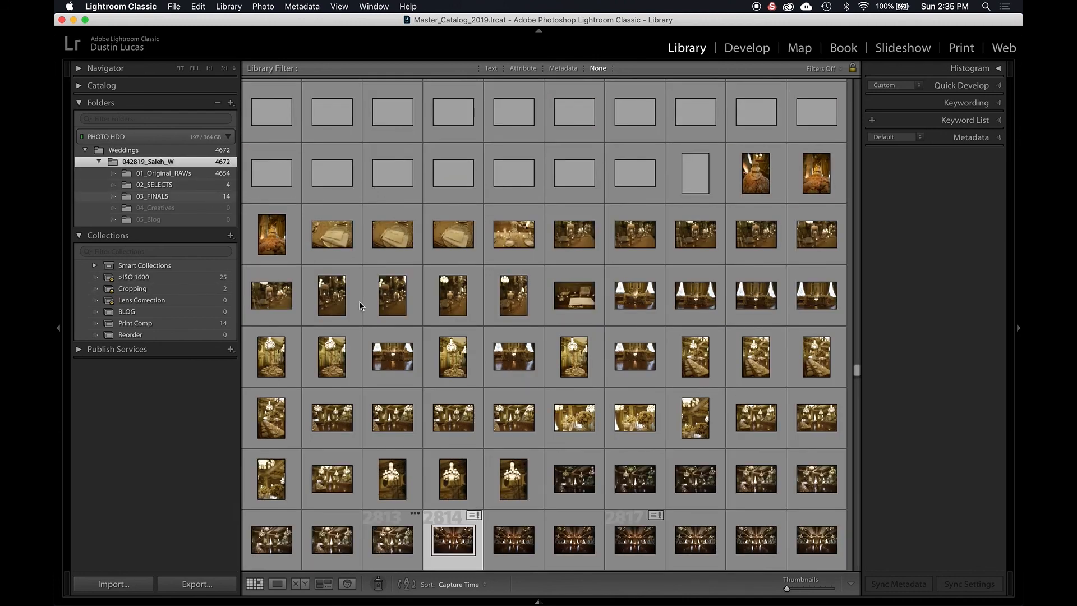
{"action": "left_click", "coordinate": [168, 279]}
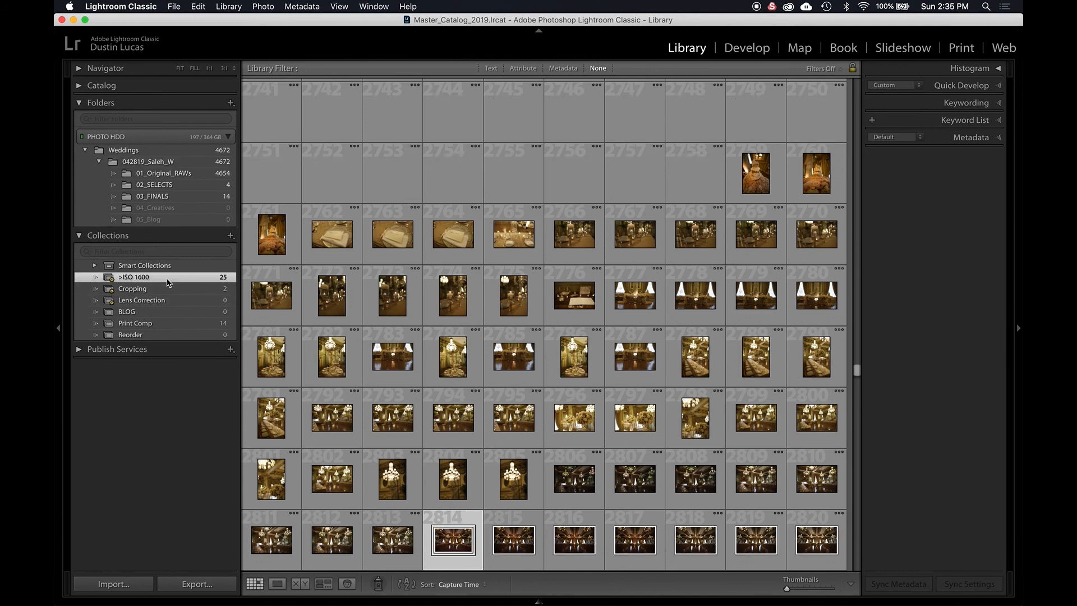